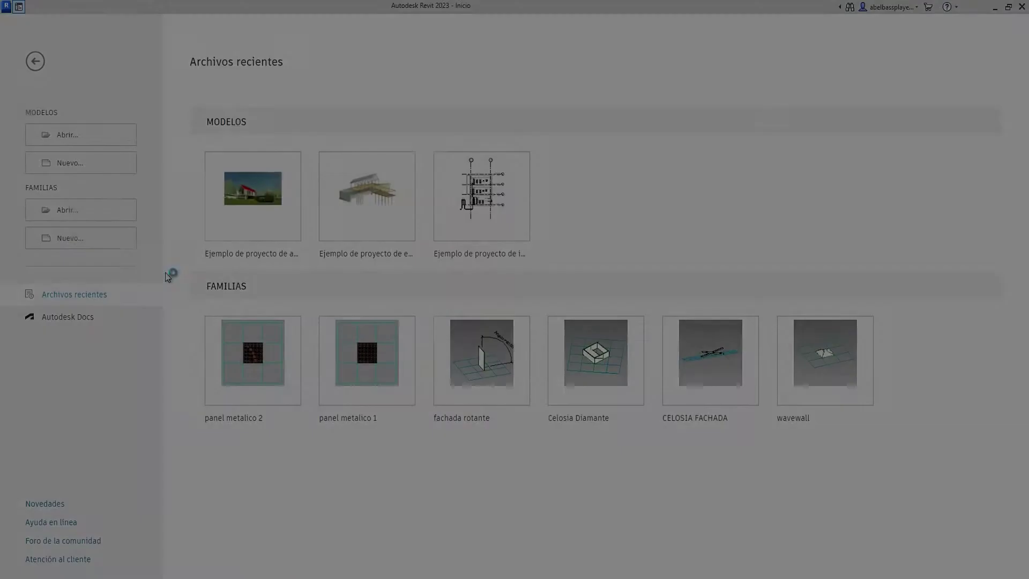
Step: Create a new family from the 'Modelo genérico métrico Adaptativo.rft' template
scroll(484, 300, "down", 3)
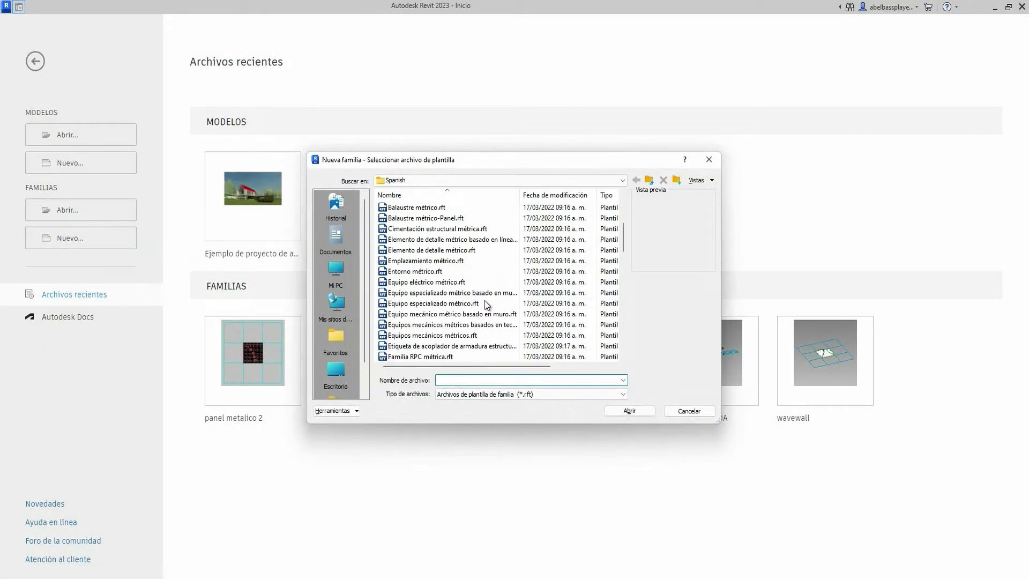
scroll(485, 300, "down", 3)
scroll(477, 305, "down", 3)
left_click(472, 293)
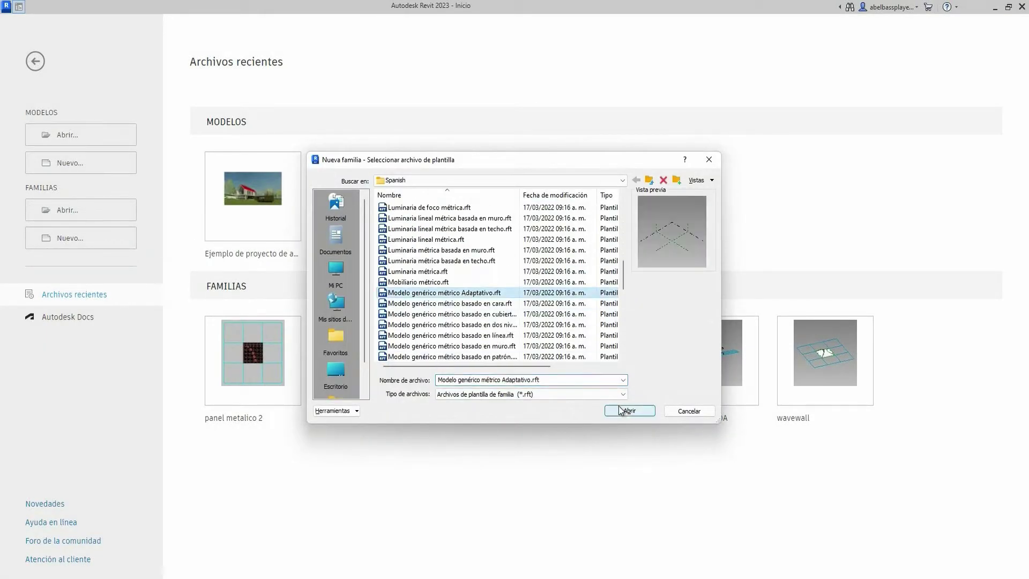
left_click(630, 411)
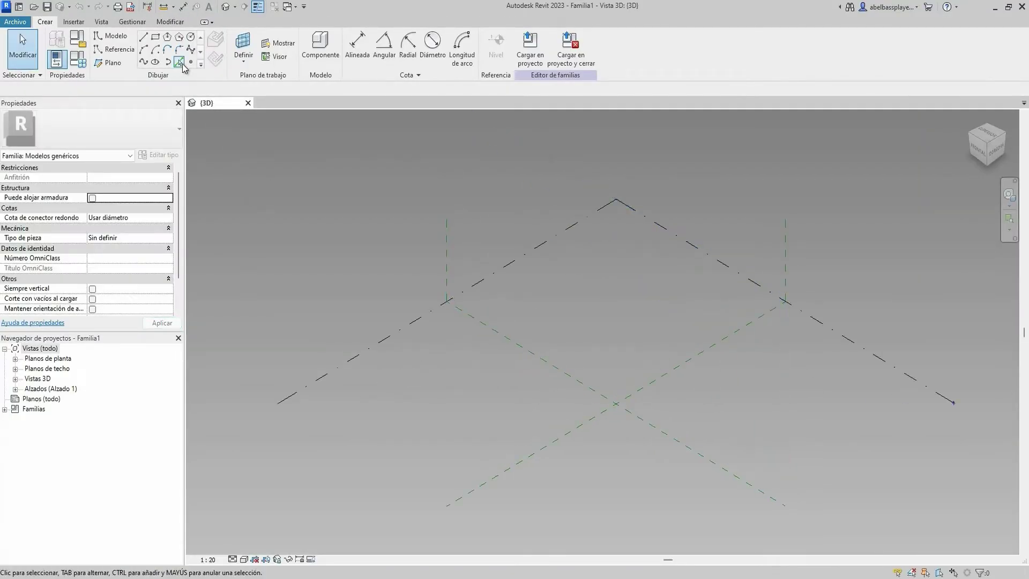
Step: Place a reference point at the centre reference planes' intersection and make it adaptive
left_click(116, 52)
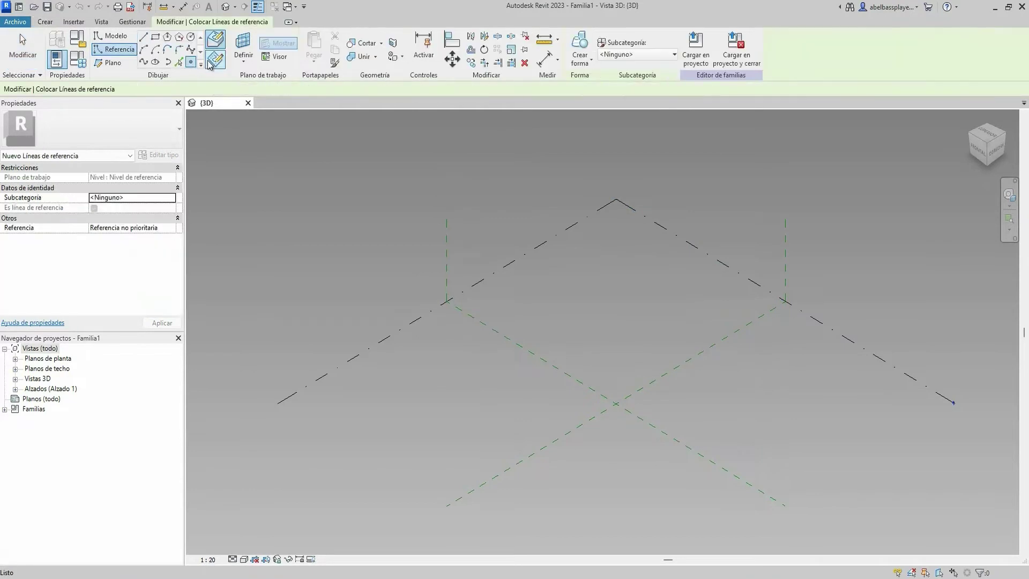
left_click(215, 62)
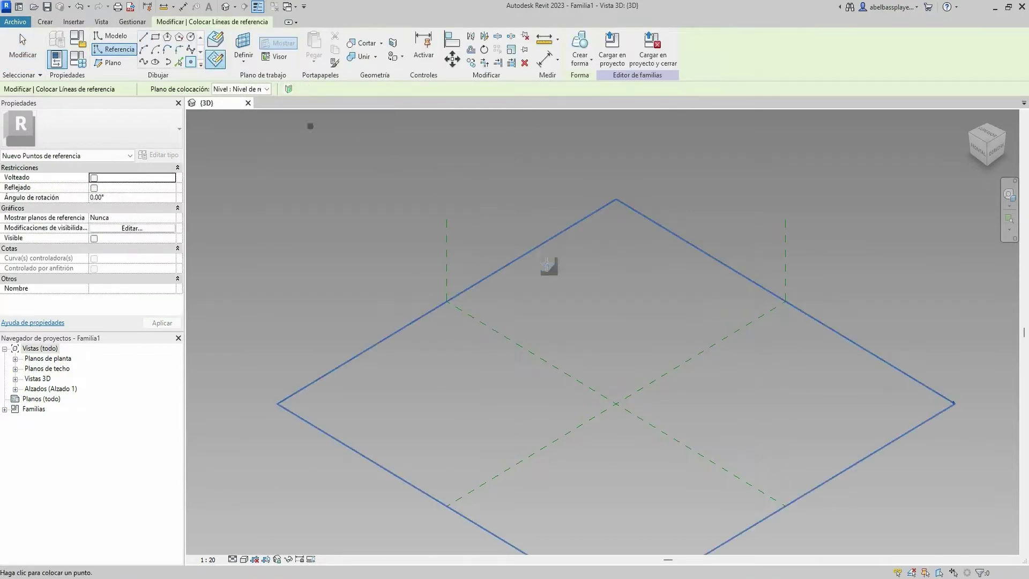
left_click(616, 403)
key("Escape")
key("Escape")
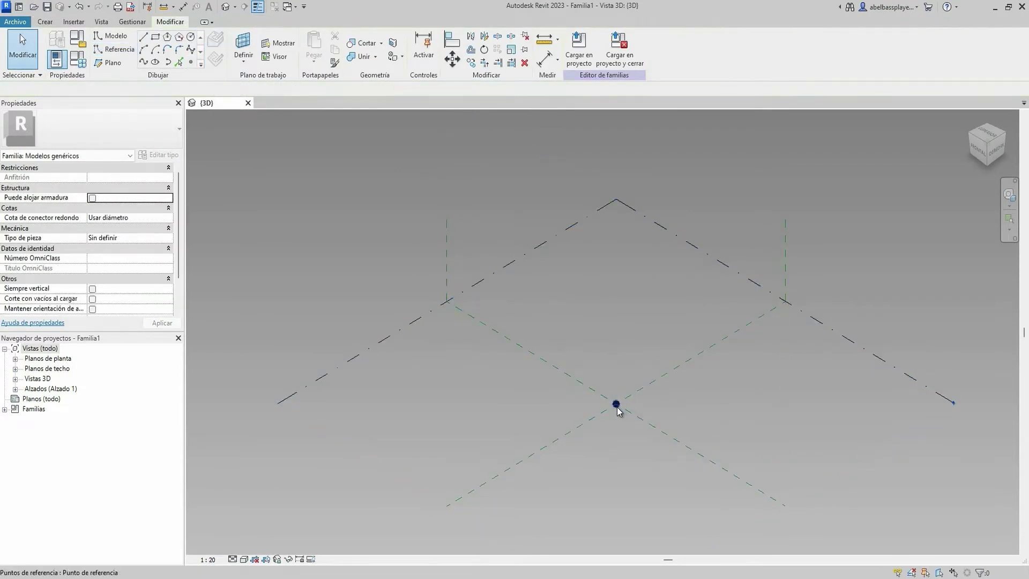
left_click(617, 404)
left_click(629, 54)
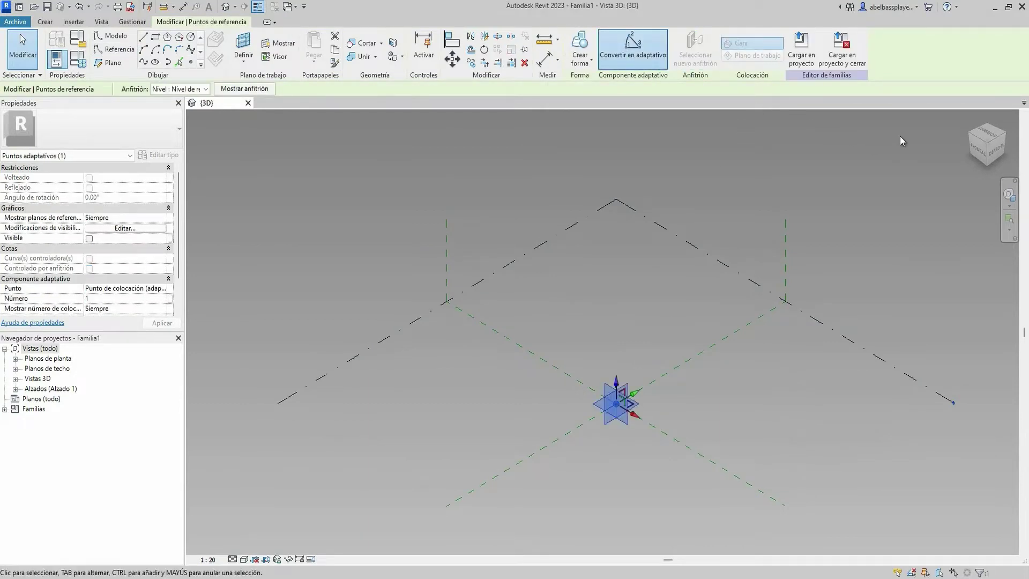
Step: Switch the view cube to Frontal and deselect the adaptive point
left_click(978, 151)
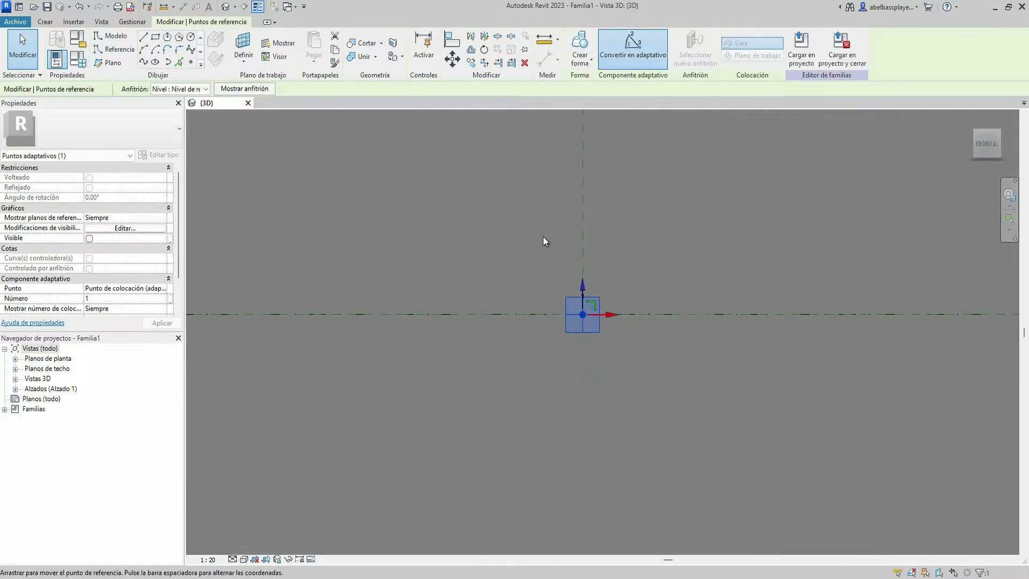
left_click(435, 201)
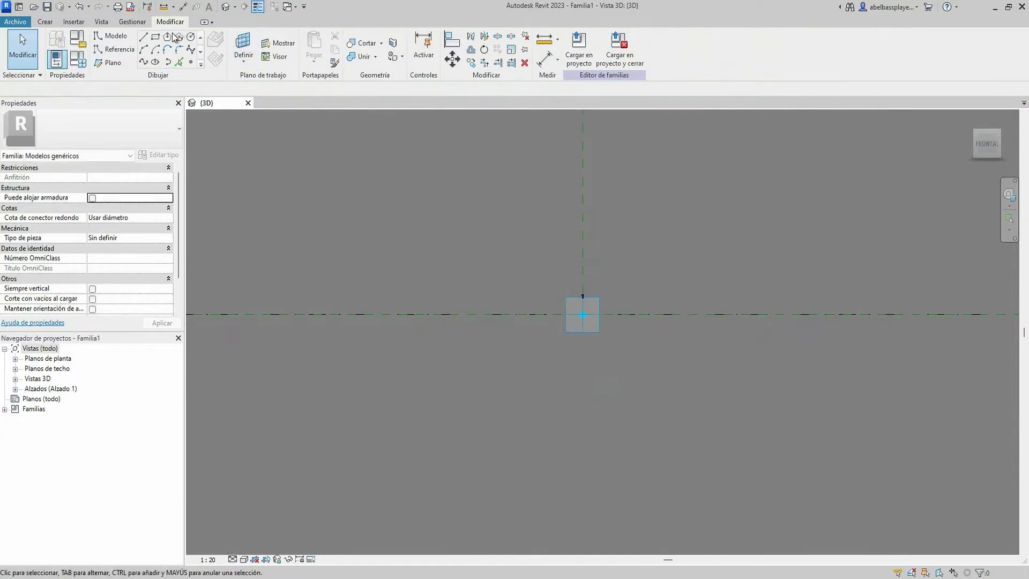
left_click(155, 37)
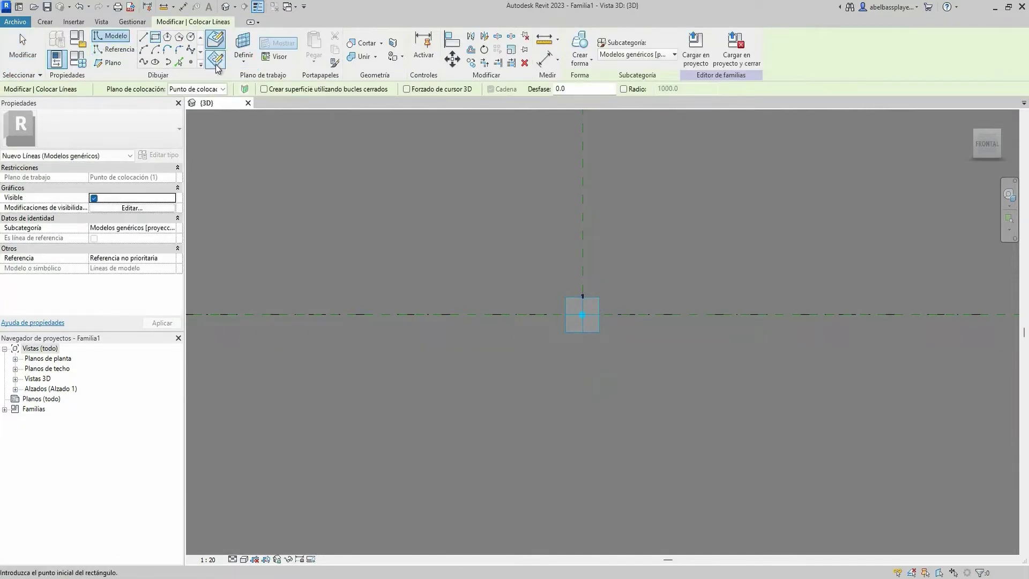
Step: Draw an upright model-line rectangle on the adaptive point's work plane
left_click(216, 63)
left_click(566, 212)
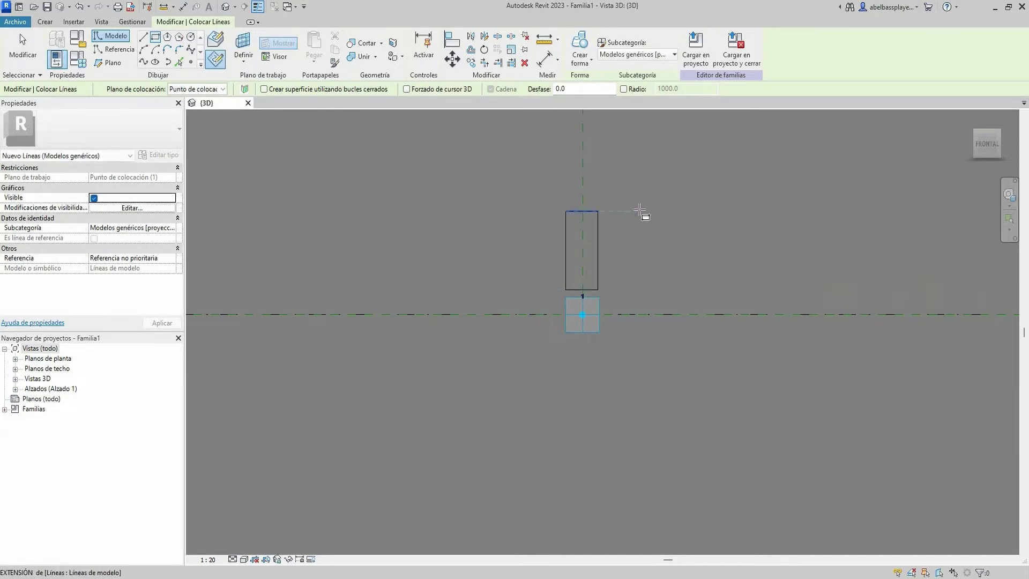
key("Escape")
key("Escape")
mouse_move(670, 231)
middle_mouse_down("shift")
mouse_move(542, 278)
mouse_move(309, 312)
middle_mouse_up("shift")
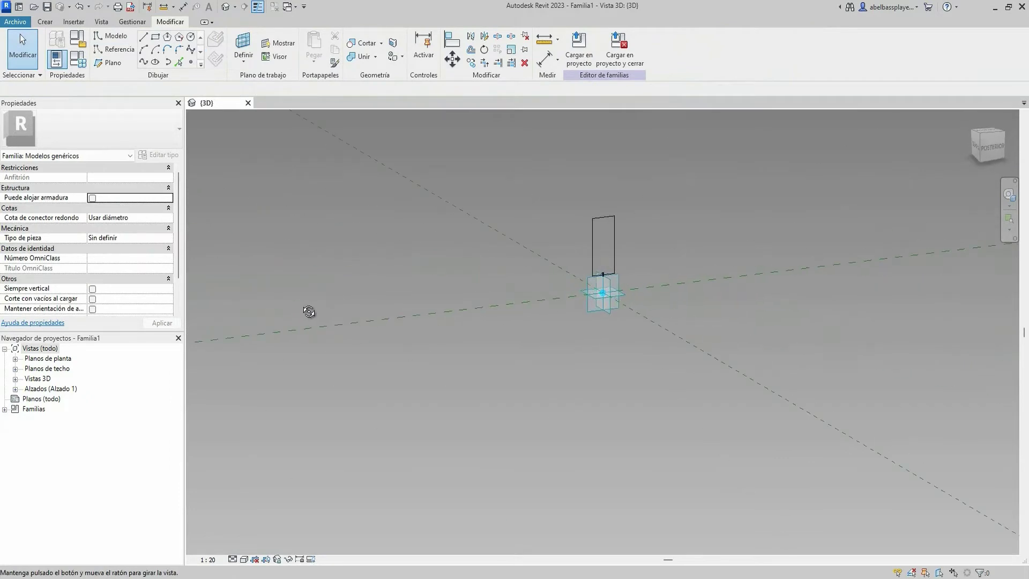
scroll(611, 321, "up", 3)
scroll(612, 320, "up", 3)
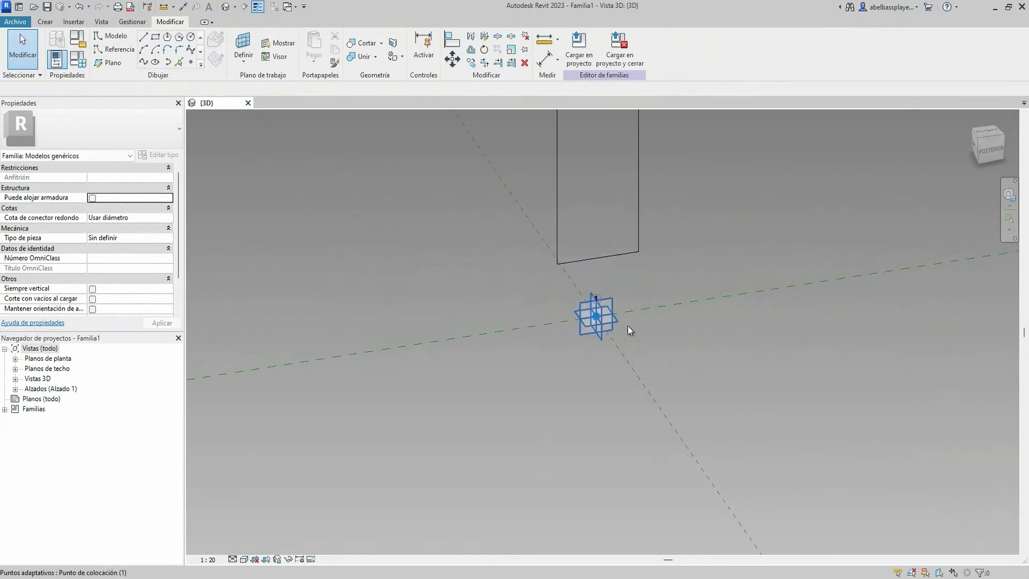
Step: Align the rectangle's bottom edge onto the adaptive point
left_click(451, 51)
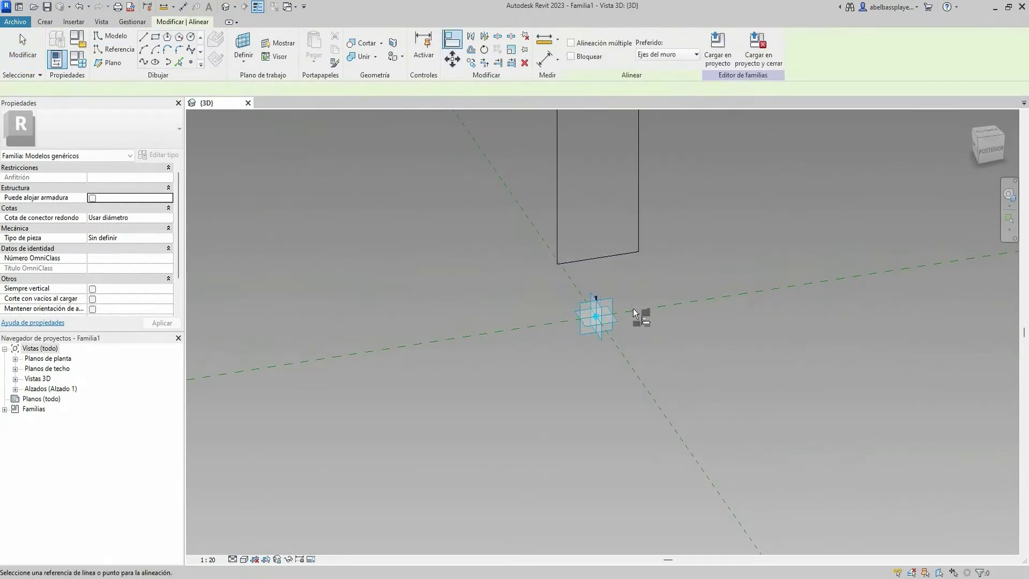
left_click(595, 317)
left_click(601, 259)
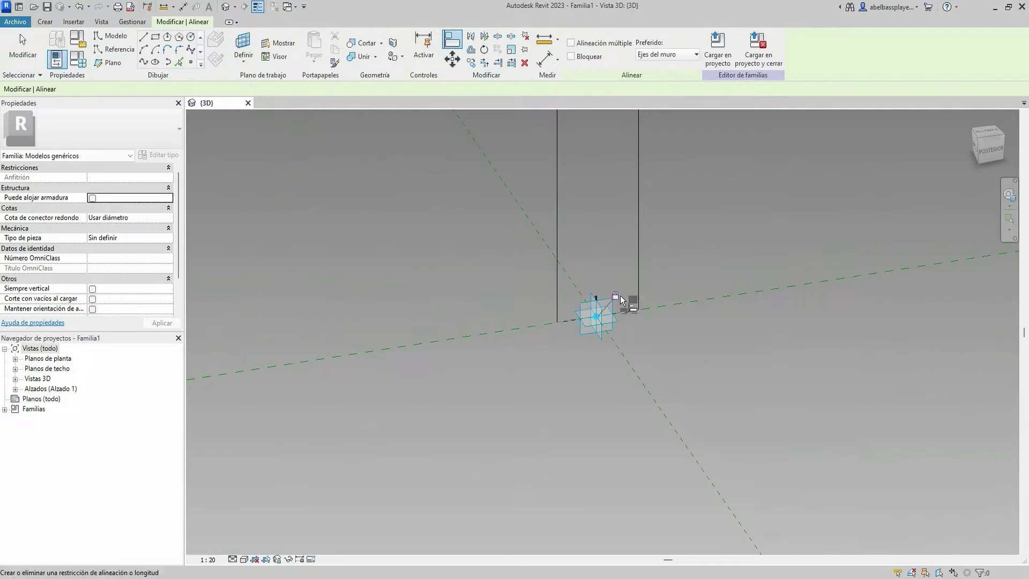
scroll(601, 322, "down", 2)
key("Escape")
key("Escape")
scroll(598, 337, "up", 1)
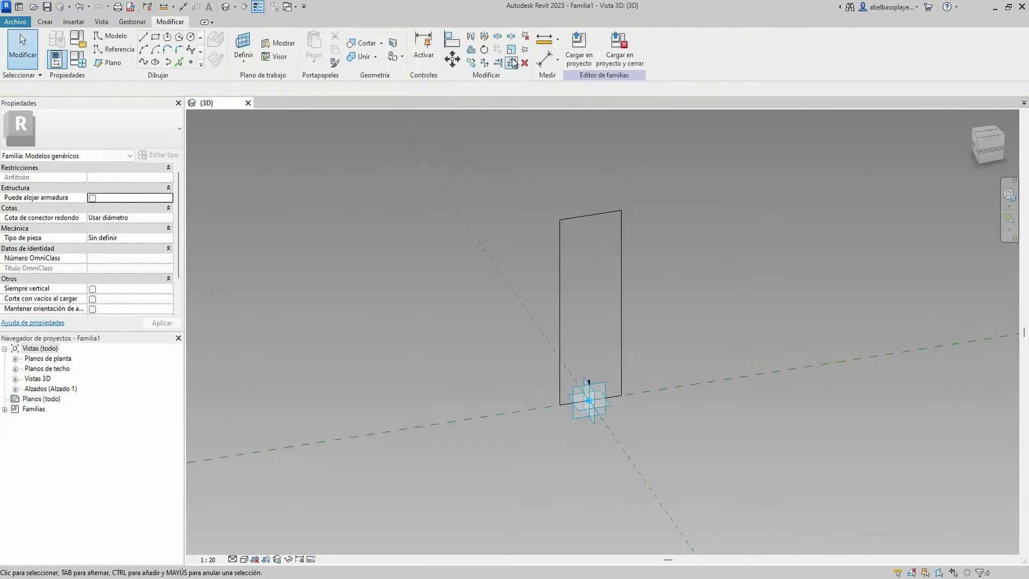
left_click(544, 58)
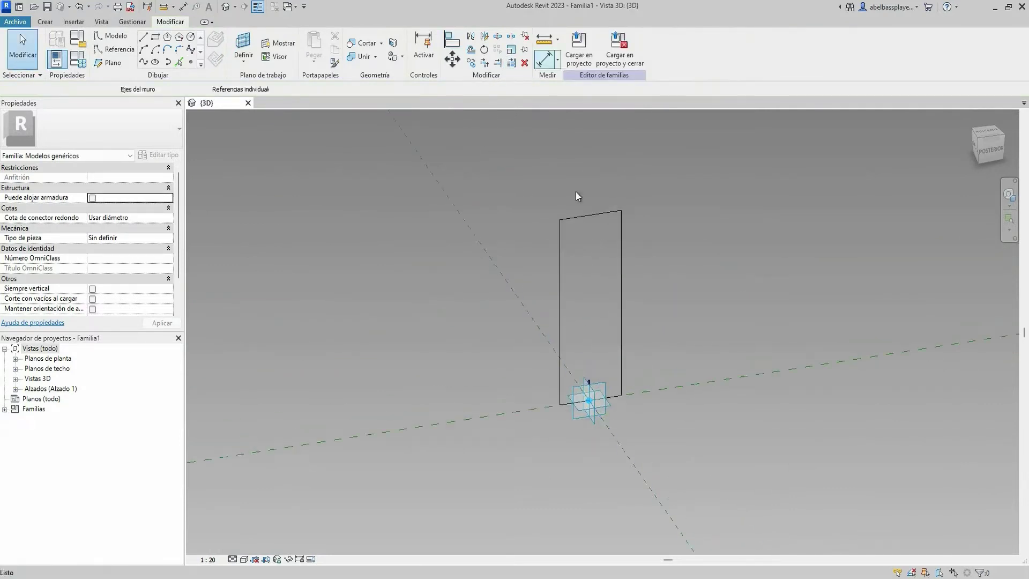
Step: Add a split width dimension, a 240 overall width dimension and a 735 height dimension
left_click(568, 371)
left_click(622, 338)
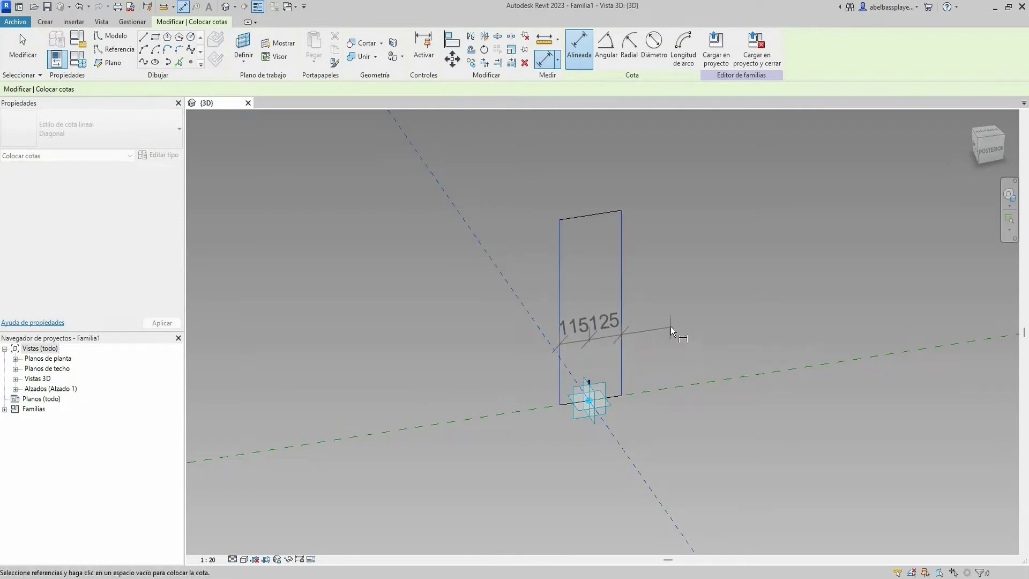
left_click(670, 329)
left_click(570, 280)
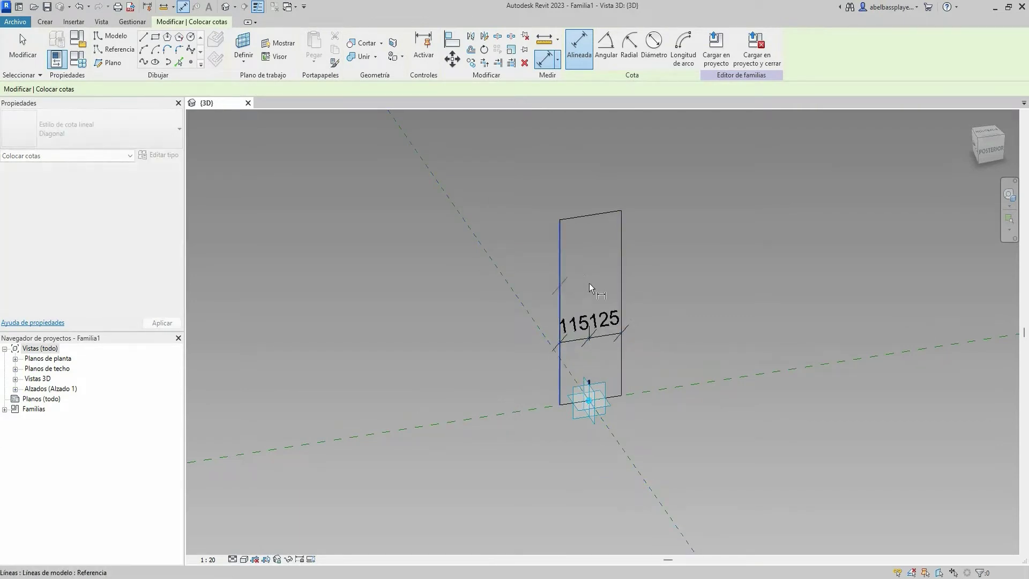
left_click(622, 281)
left_click(668, 278)
left_click(565, 403)
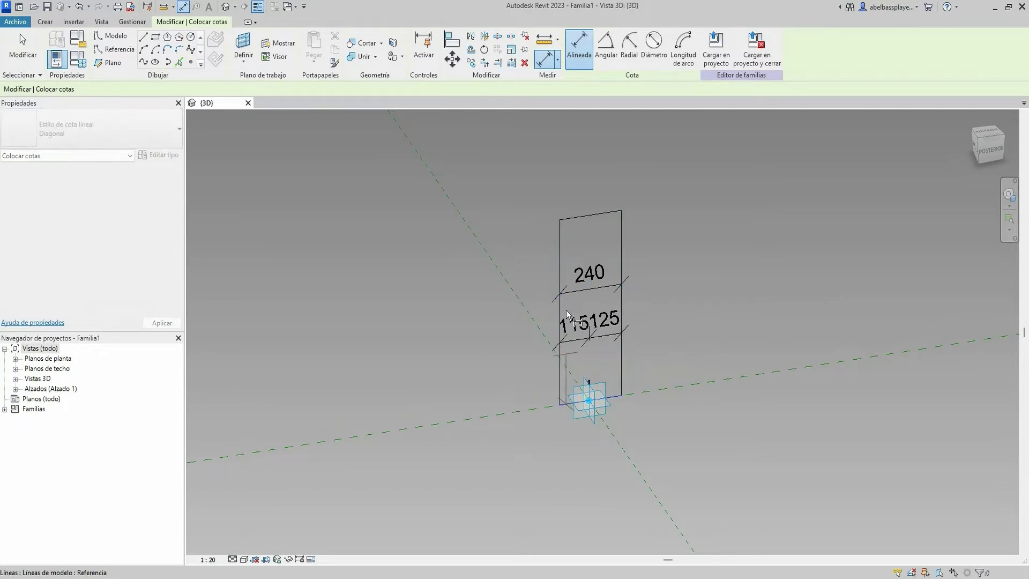
left_click(577, 218)
left_click(497, 247)
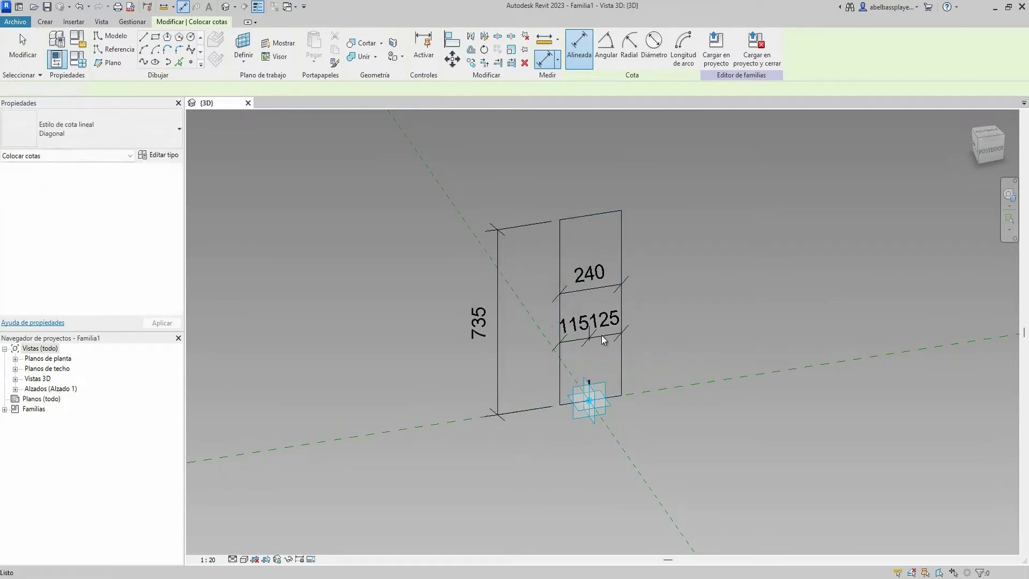
key("Escape")
key("Escape")
Step: Set view scale 1:2, make the split dimension equal (EQ), and create a width parameter
left_click(601, 336)
scroll(580, 329, "up", 2)
scroll(580, 330, "up", 5)
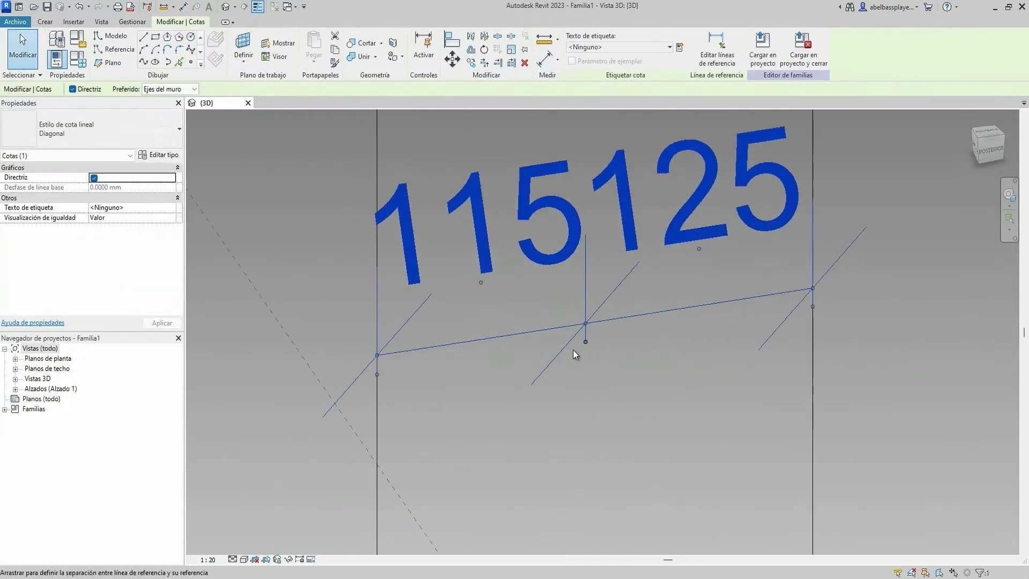
left_click(209, 559)
left_click(225, 423)
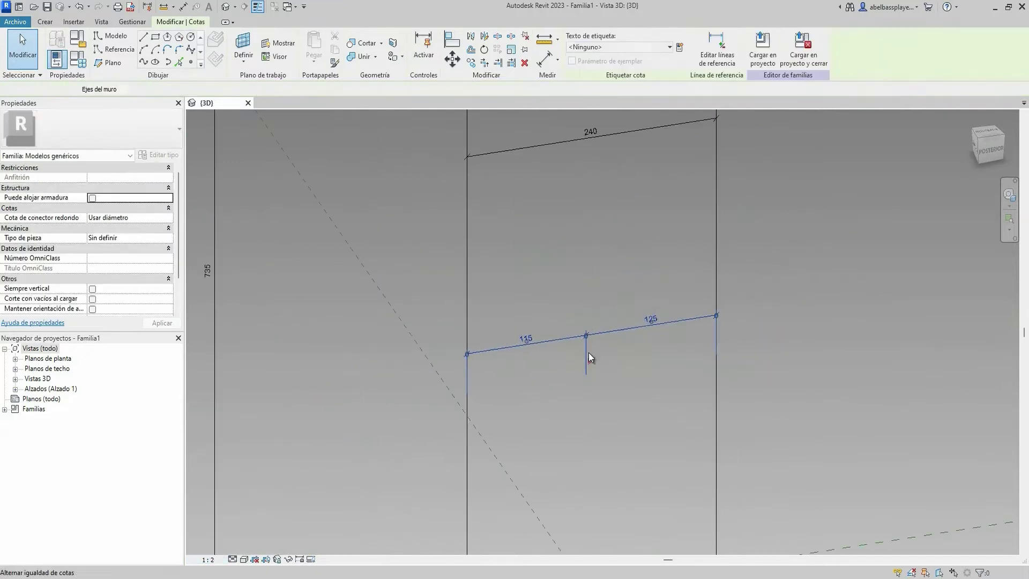
left_click(589, 352)
scroll(589, 353, "down", 3)
scroll(594, 359, "down", 2)
key("Escape")
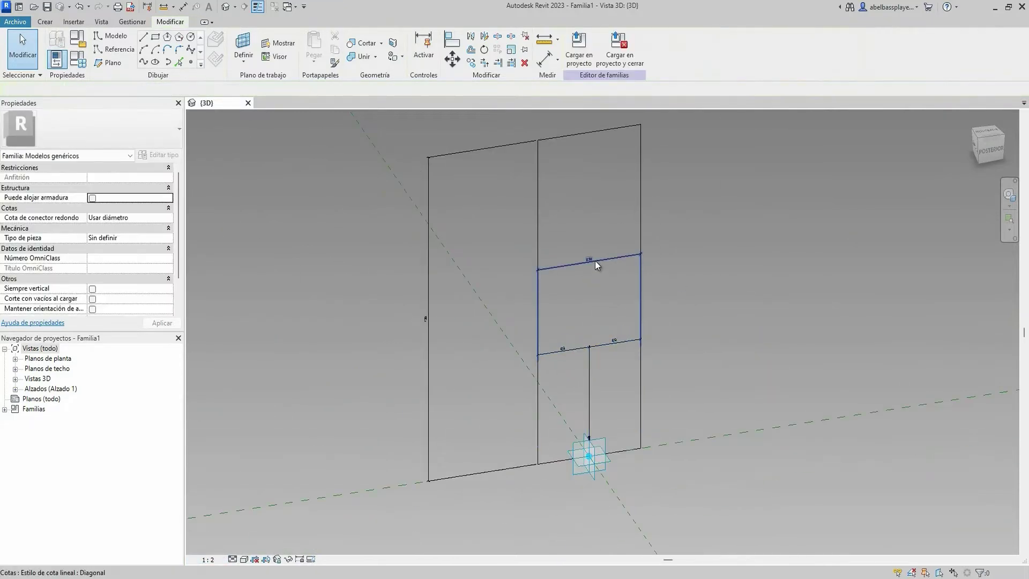
left_click(595, 260)
left_click(682, 48)
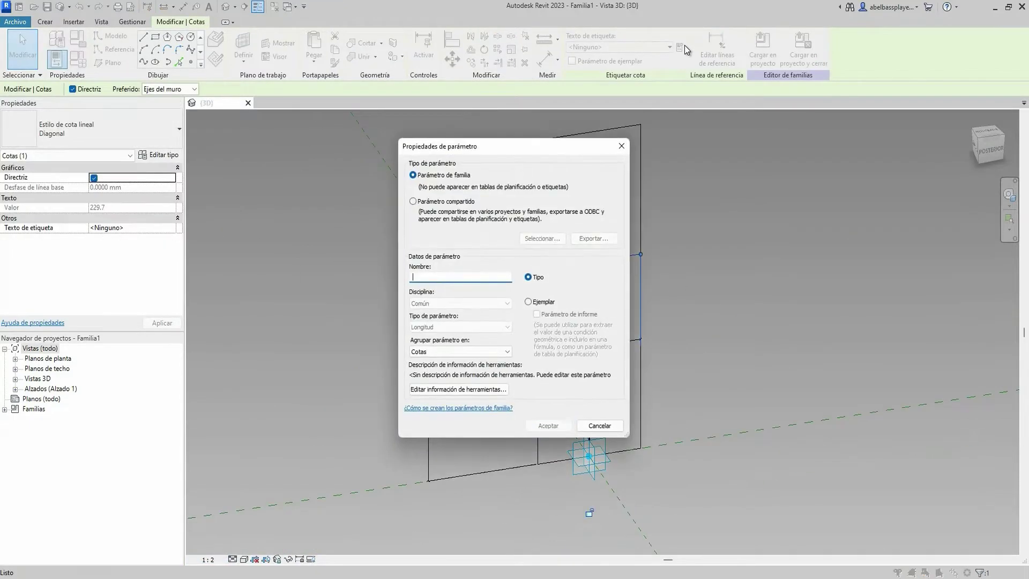
type("ancho")
Step: Add 'ancho' and 'altura' parameters, enter new values, and apply them in Tipos de familia
key("Return")
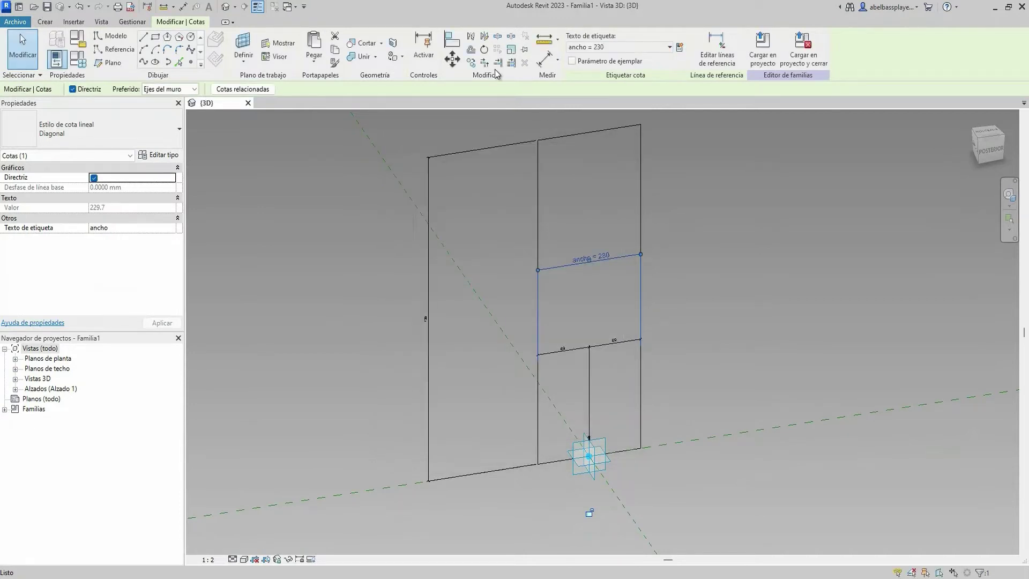
left_click(428, 232)
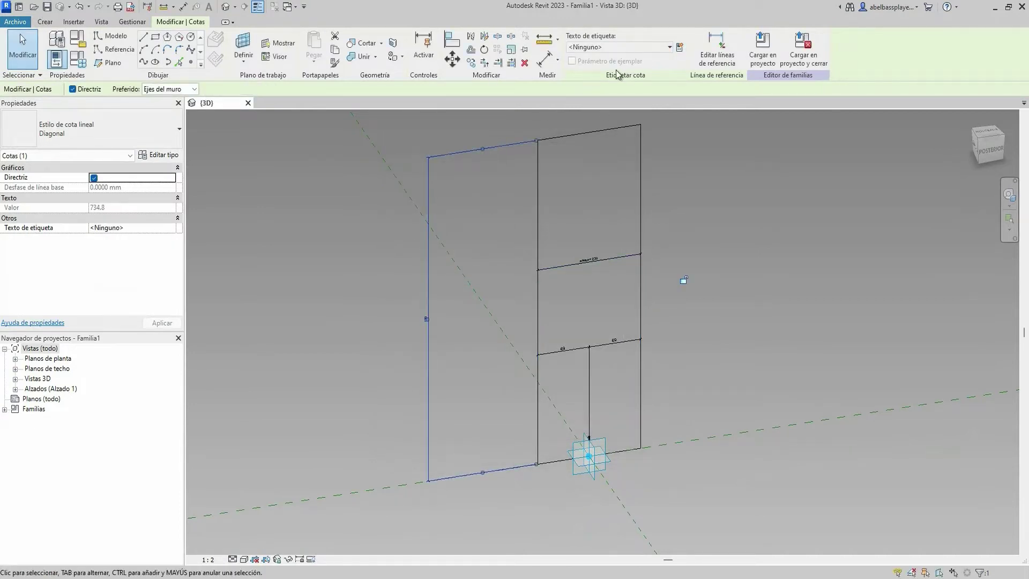
left_click(680, 48)
type("altura")
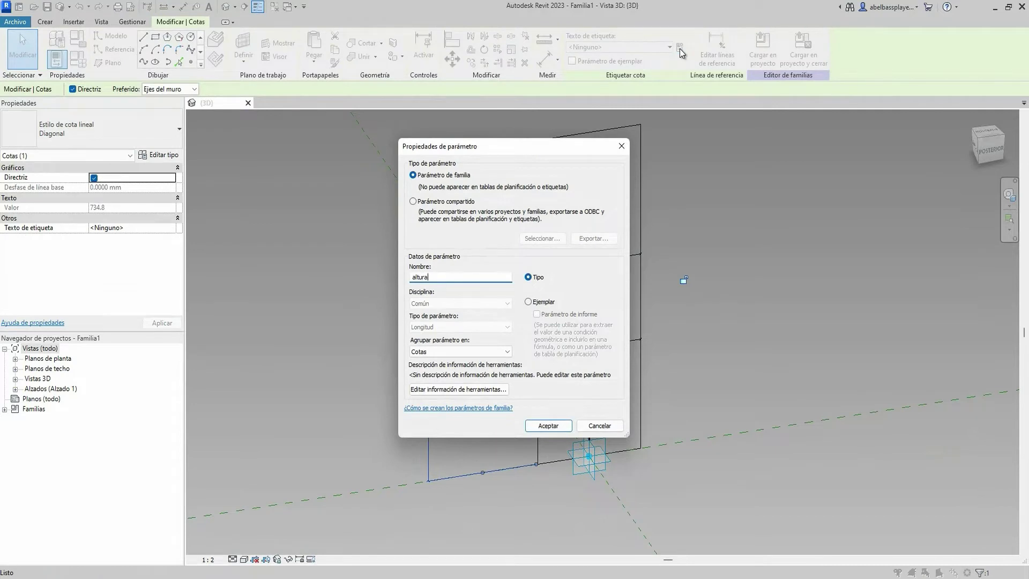
key("Return")
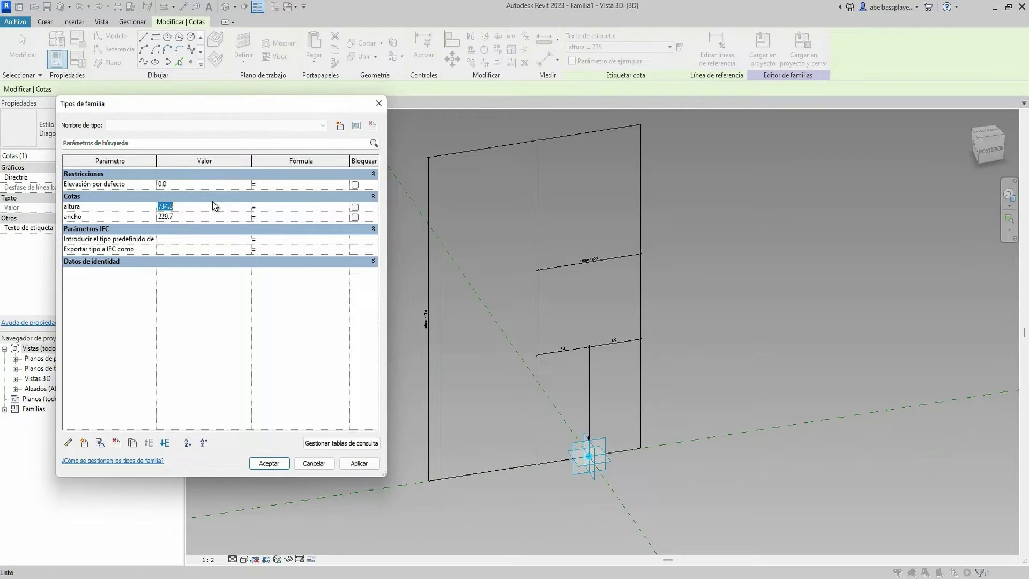
type("522")
key("Tab")
type("350")
left_click(374, 463)
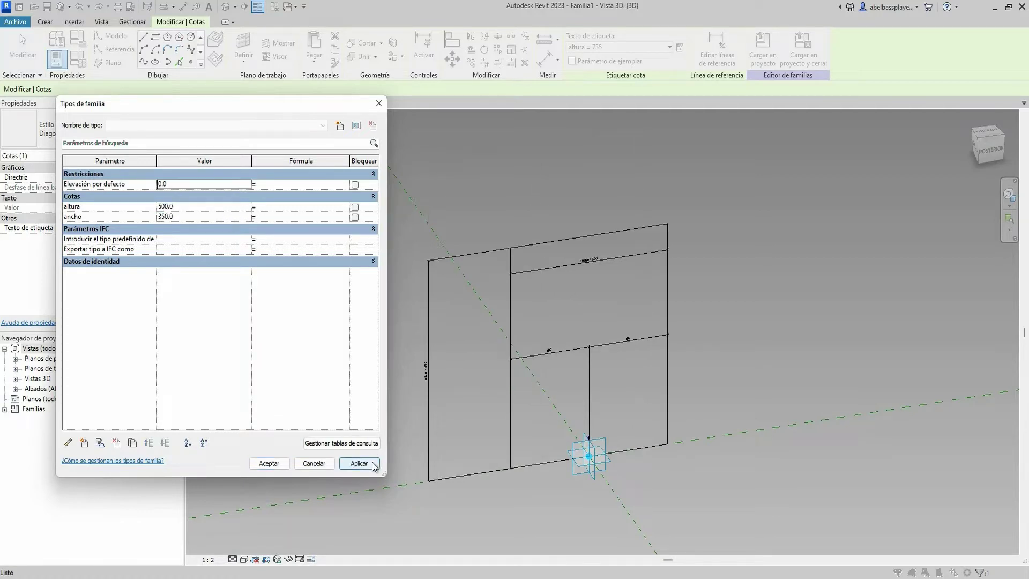
left_click(271, 463)
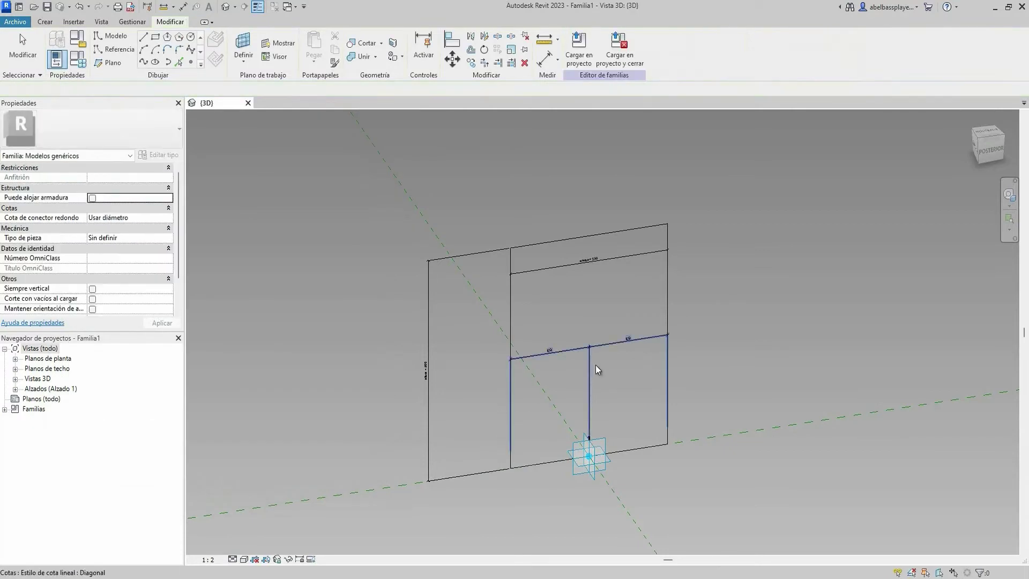
Step: Select the rectangle's four lines, then start Familia2 from 'Modelo genérico métrico Adaptativo.rft'
key("Tab")
left_click(545, 462)
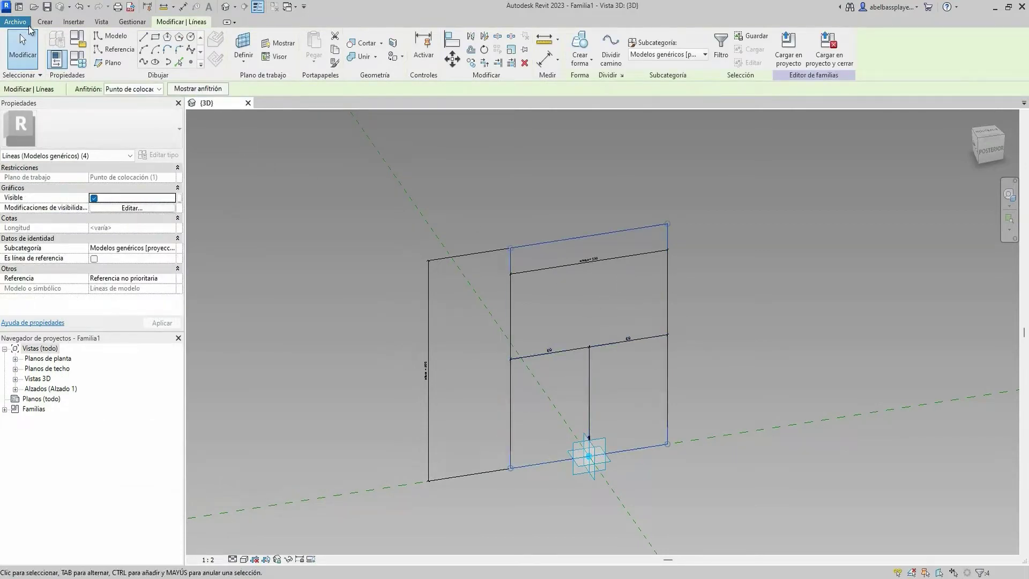
left_click(24, 21)
mouse_move(37, 64)
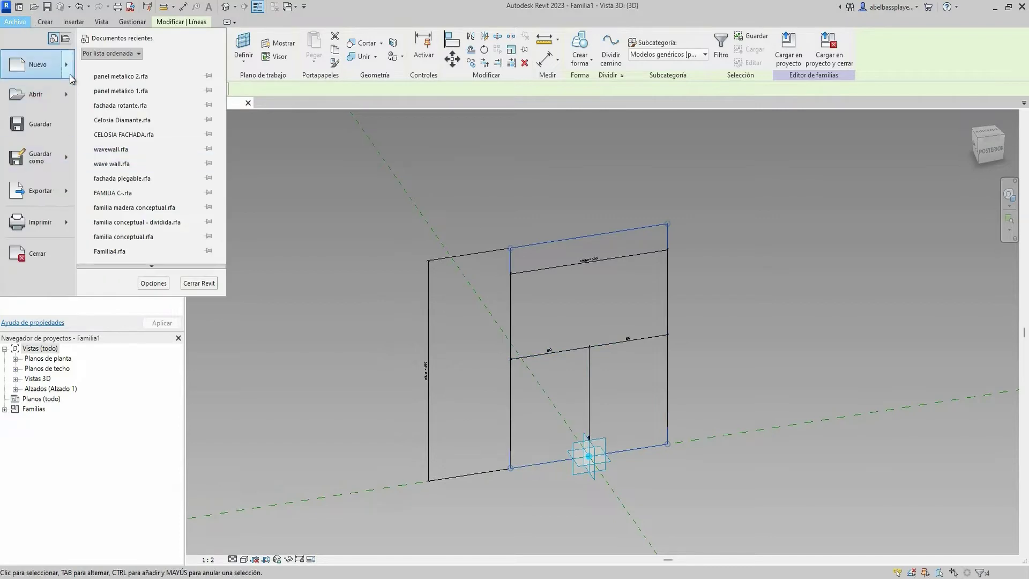
left_click(123, 103)
scroll(512, 284, "down", 5)
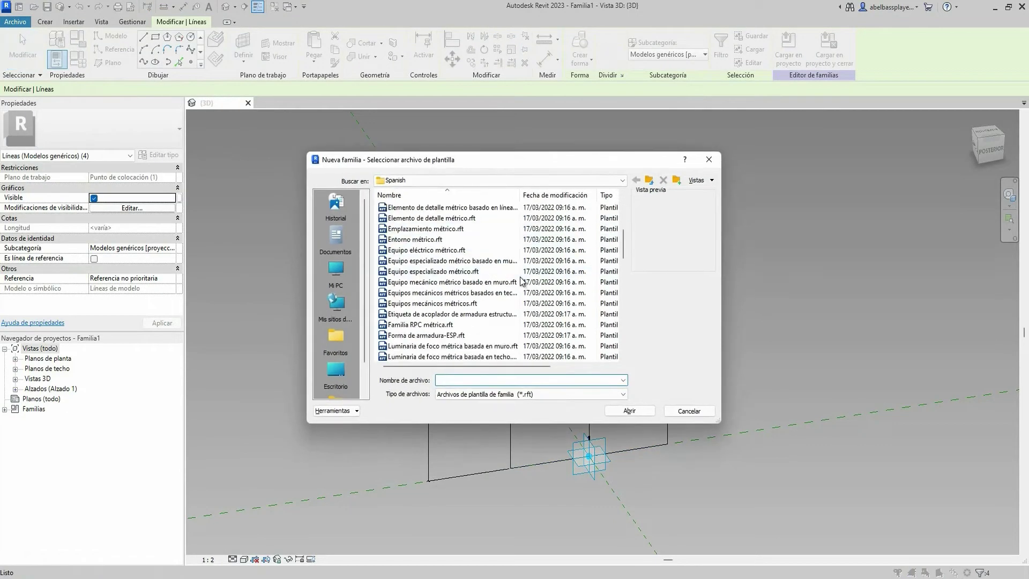
scroll(512, 284, "down", 5)
scroll(512, 284, "up", 3)
left_click(451, 262)
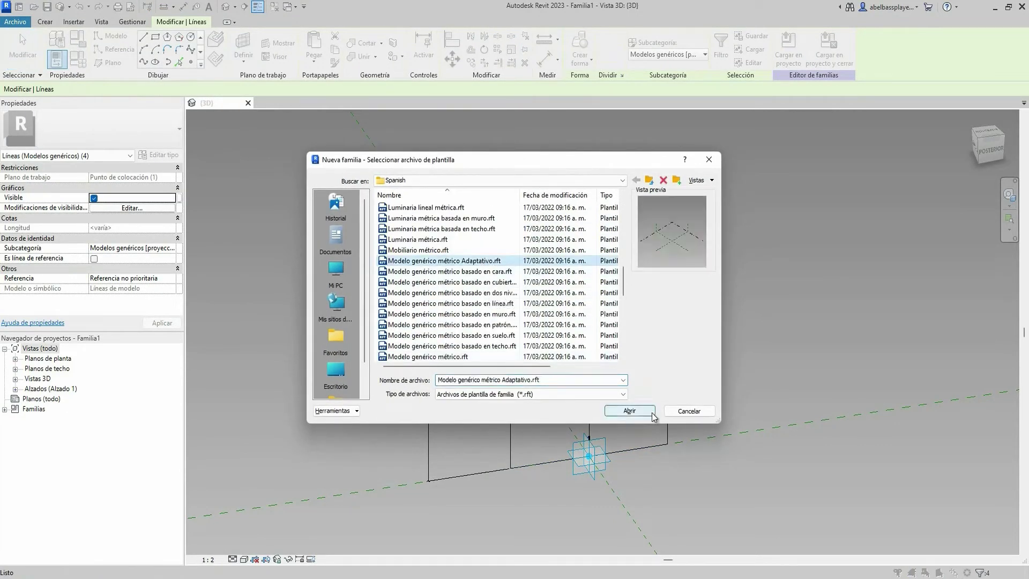
left_click(629, 411)
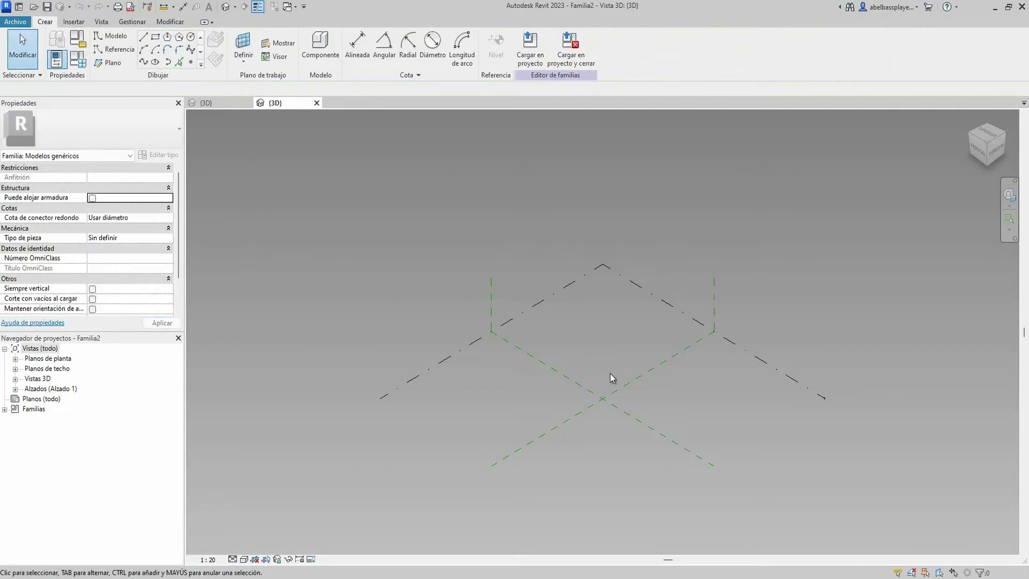
Step: Place a reference point in Familia2 and convert it to an adaptive point
scroll(619, 381, "up", 1)
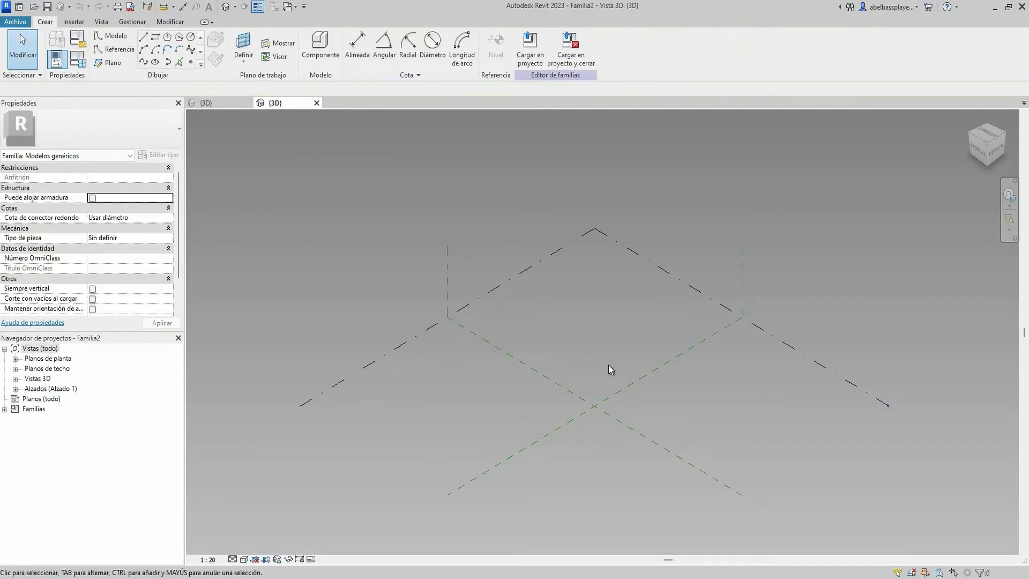
left_click(120, 49)
left_click(190, 62)
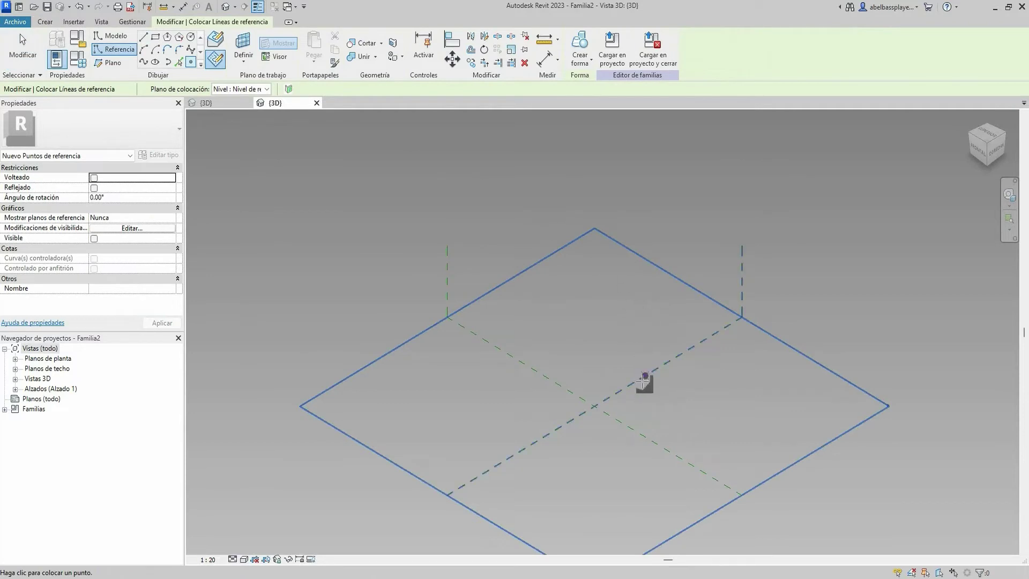
left_click(621, 392)
scroll(617, 391, "up", 1)
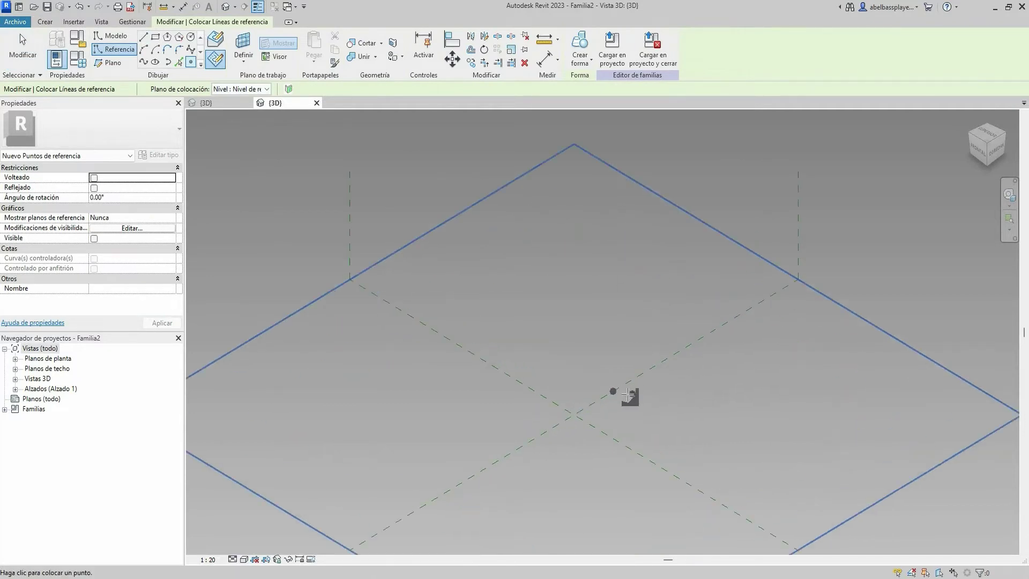
key("Escape")
left_click(614, 390)
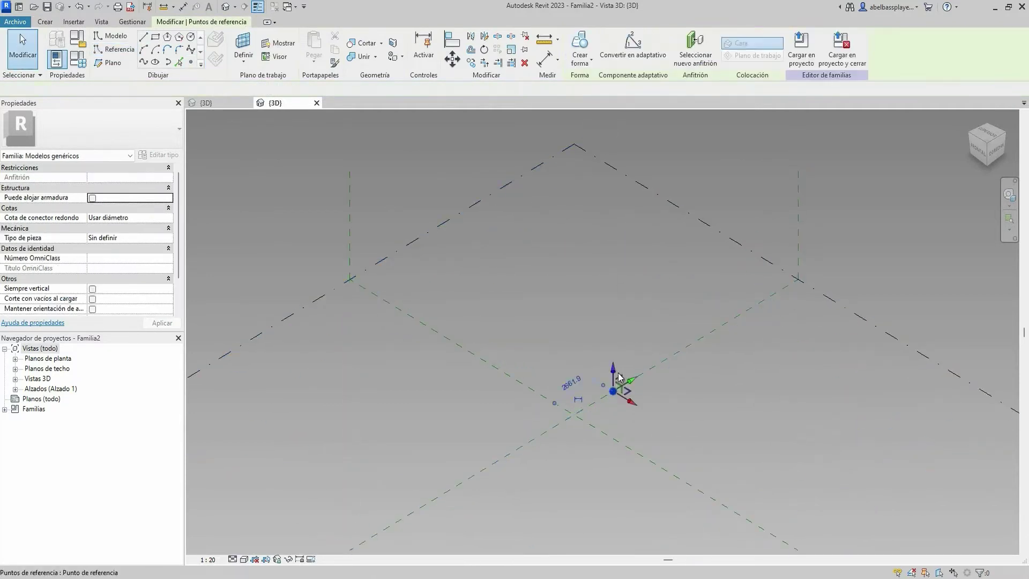
left_click(620, 52)
key("Escape")
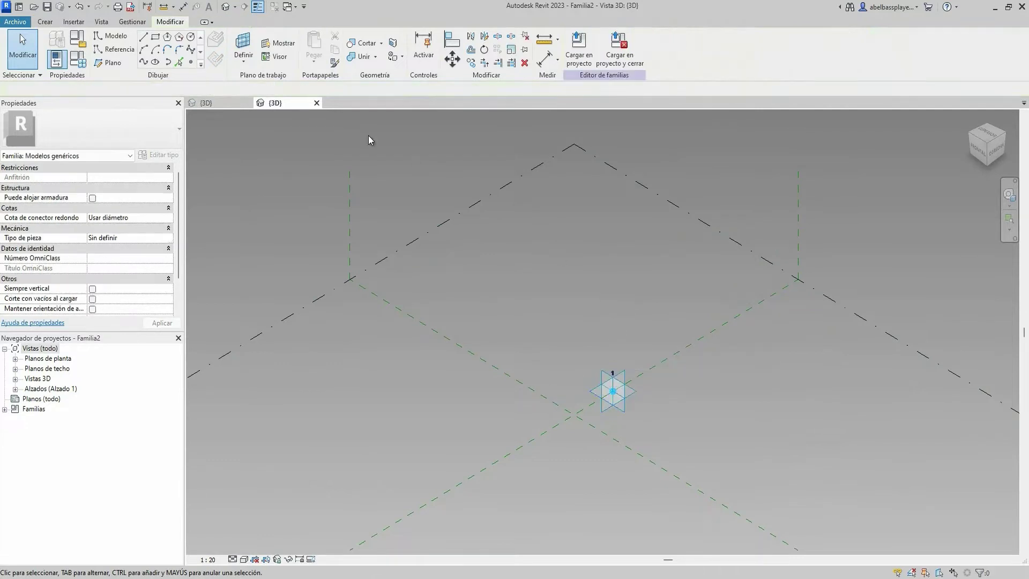
Step: Load Familia1 into Familia2 and place the panel on the adaptive point
left_click(224, 105)
left_click(579, 51)
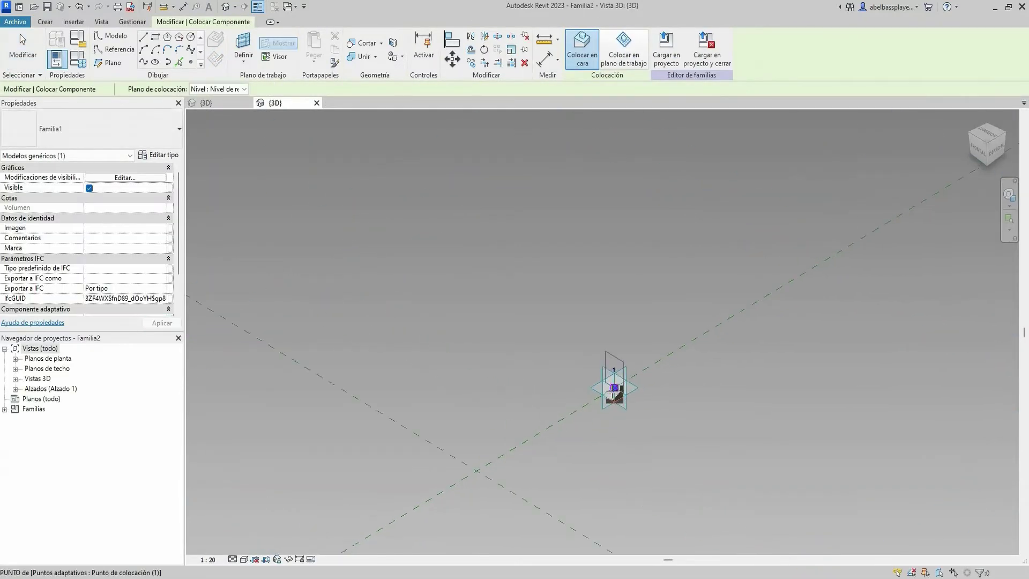
left_click(670, 349)
key("Escape")
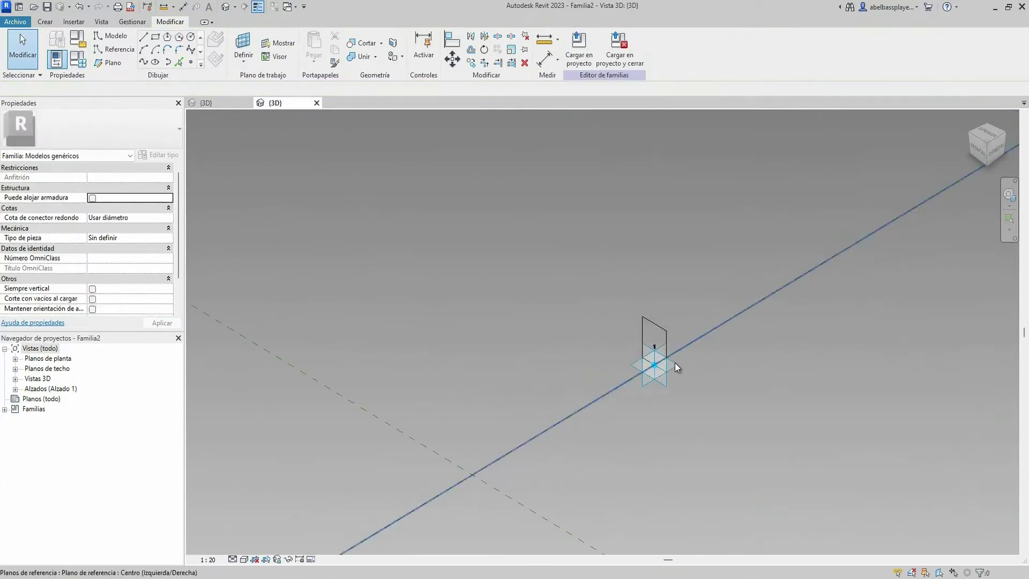
Step: Move the panel and its adaptive point to the reference-plane intersection
scroll(674, 362, "down", 3)
left_click_drag(668, 382, 579, 280)
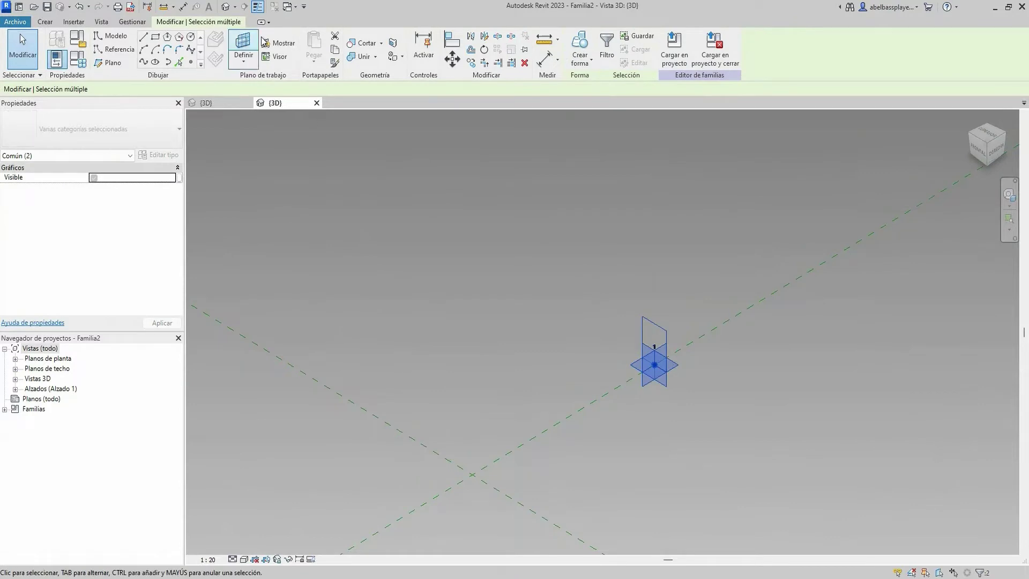
left_click(451, 58)
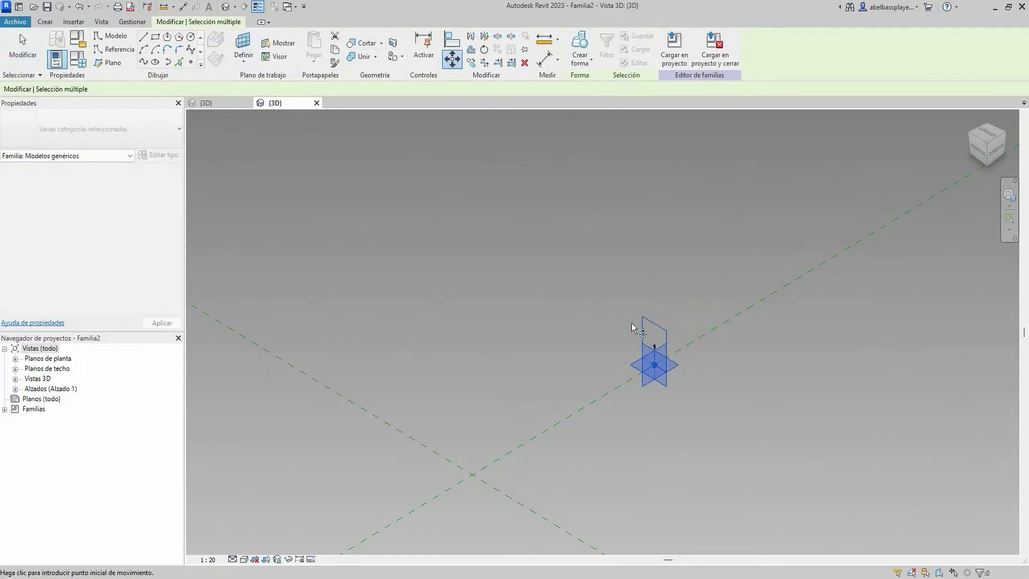
left_click(653, 369)
left_click(473, 475)
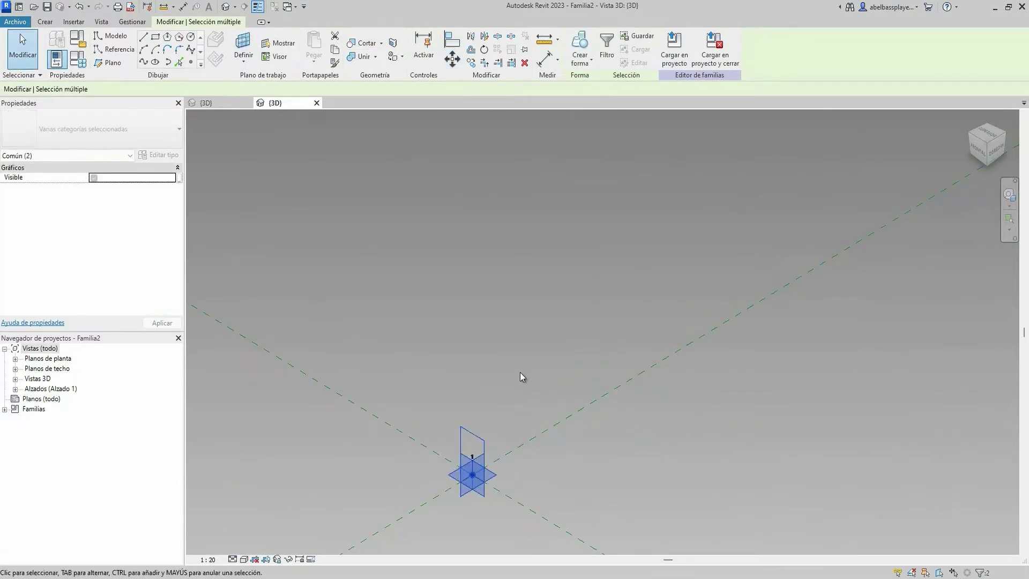
Step: Copy the panel repeatedly along the reference plane to make twelve in a row
left_click(472, 63)
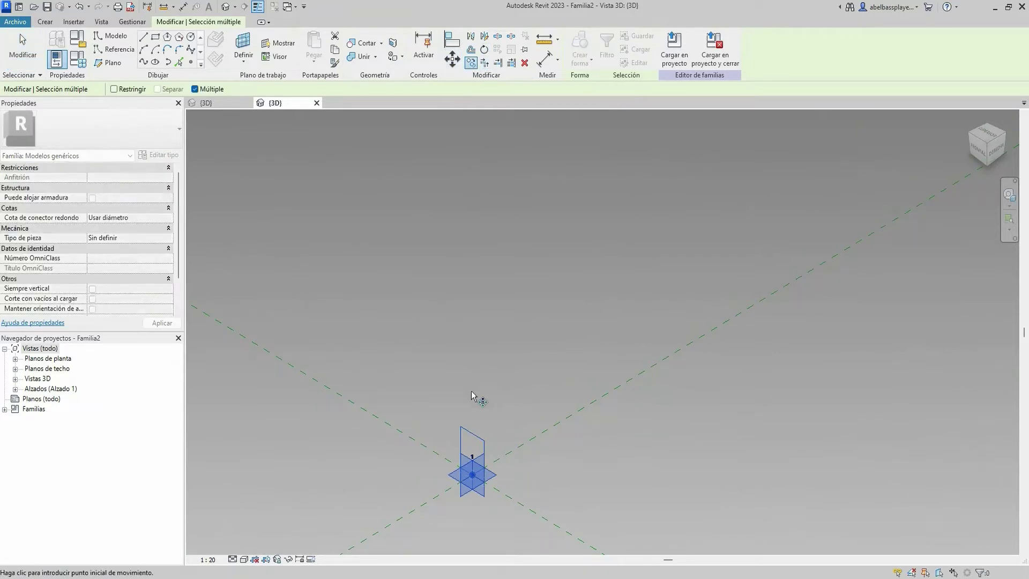
scroll(529, 390, "down", 2)
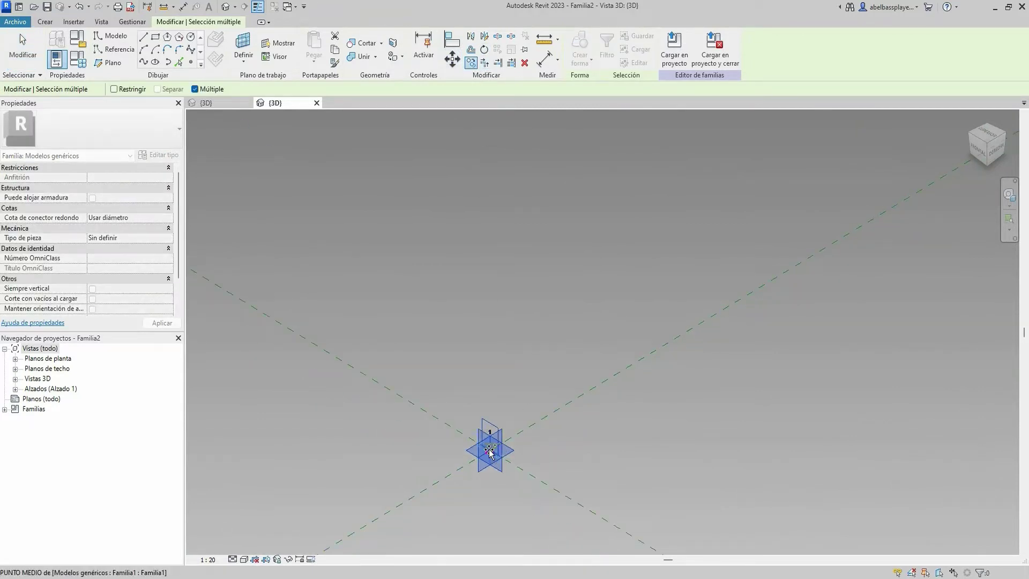
left_click(490, 452)
left_click(543, 417)
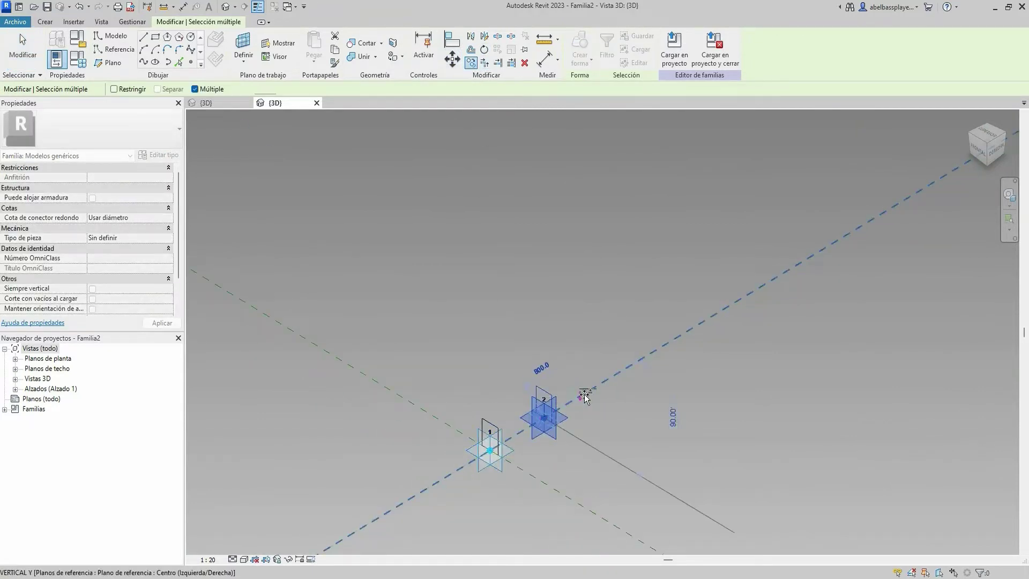
scroll(615, 378, "down", 1)
middle_click_drag(615, 377, 551, 429)
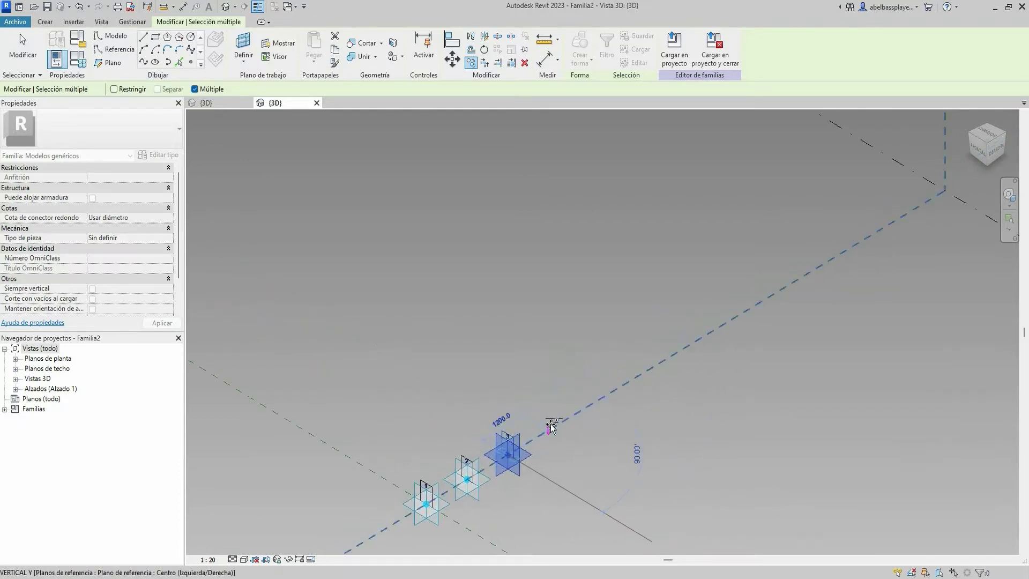
left_click(545, 429)
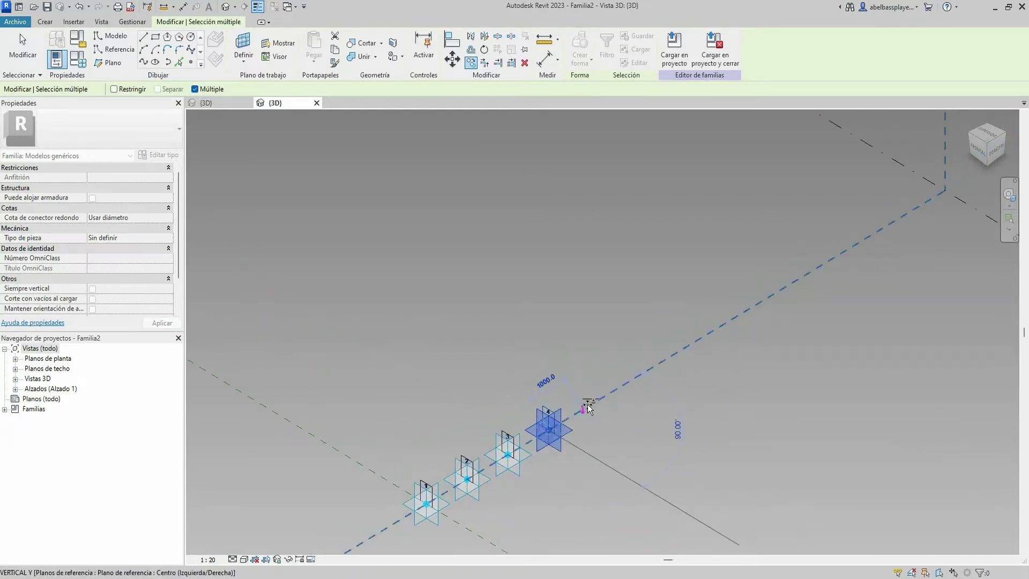
left_click(588, 407)
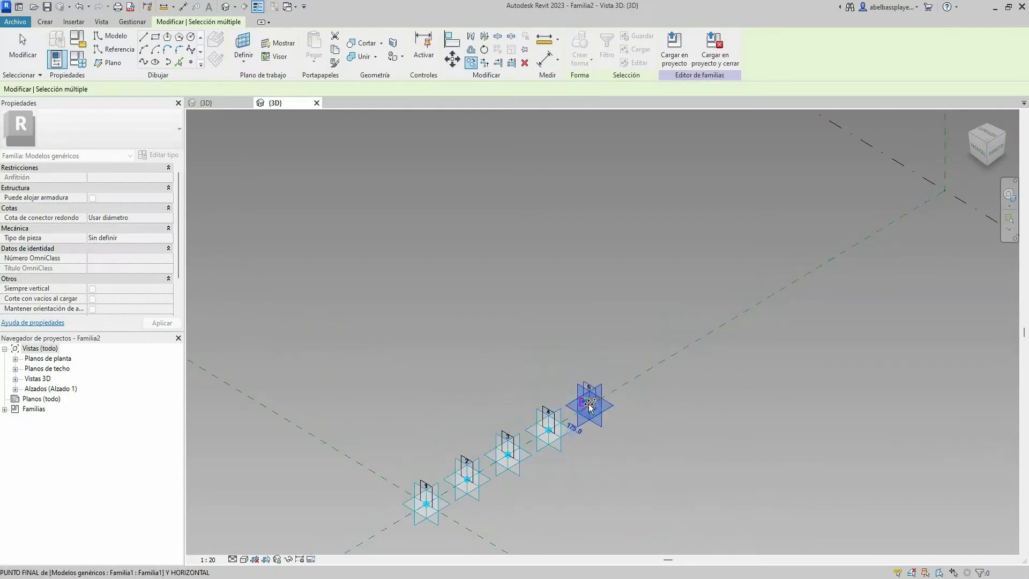
left_click(628, 382)
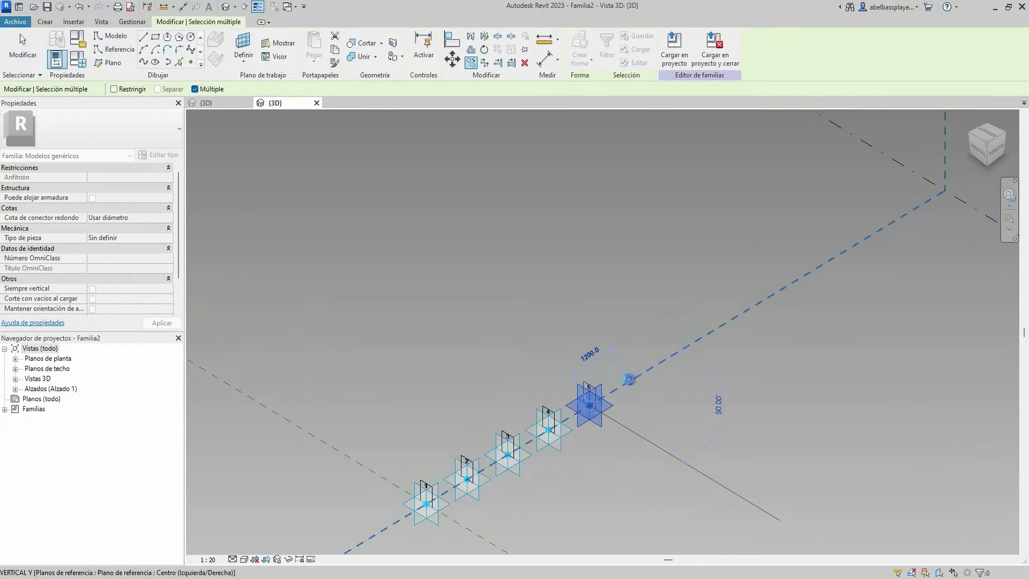
left_click(666, 351)
left_click(713, 333)
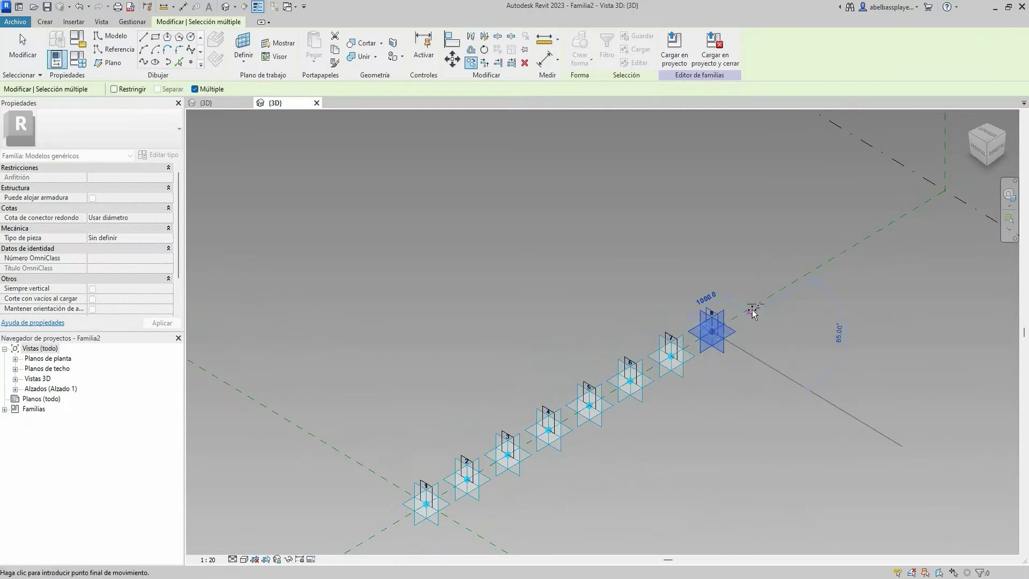
left_click(755, 306)
left_click(795, 283)
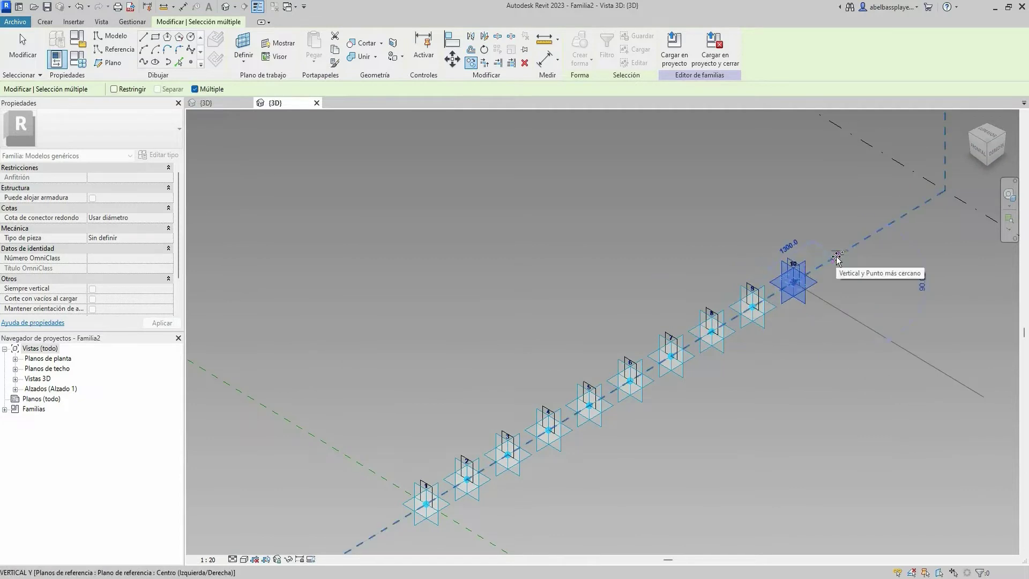
middle_click_drag(835, 257, 796, 335)
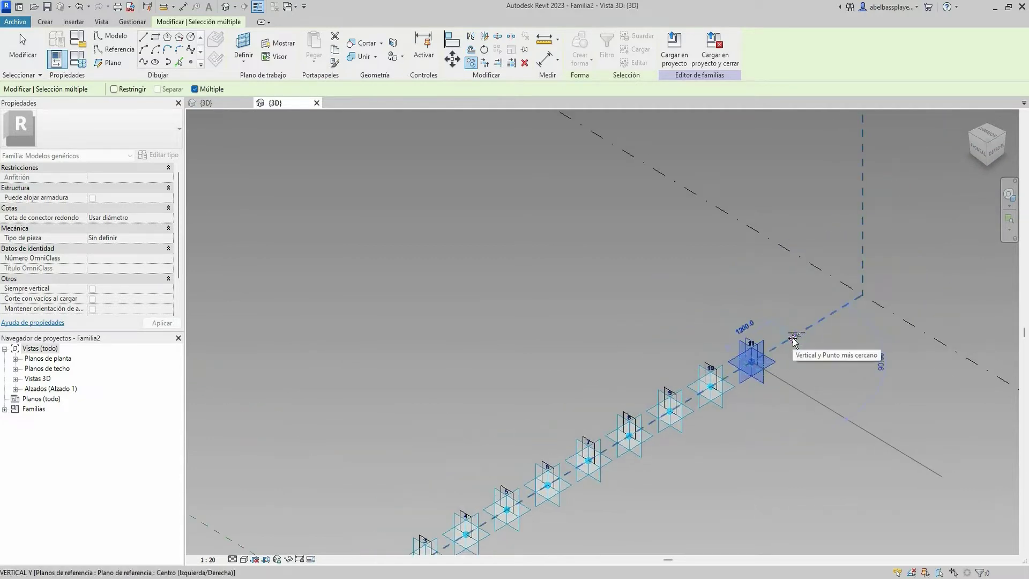
left_click(796, 335)
scroll(781, 310, "down", 2)
left_click(755, 249)
key("Escape")
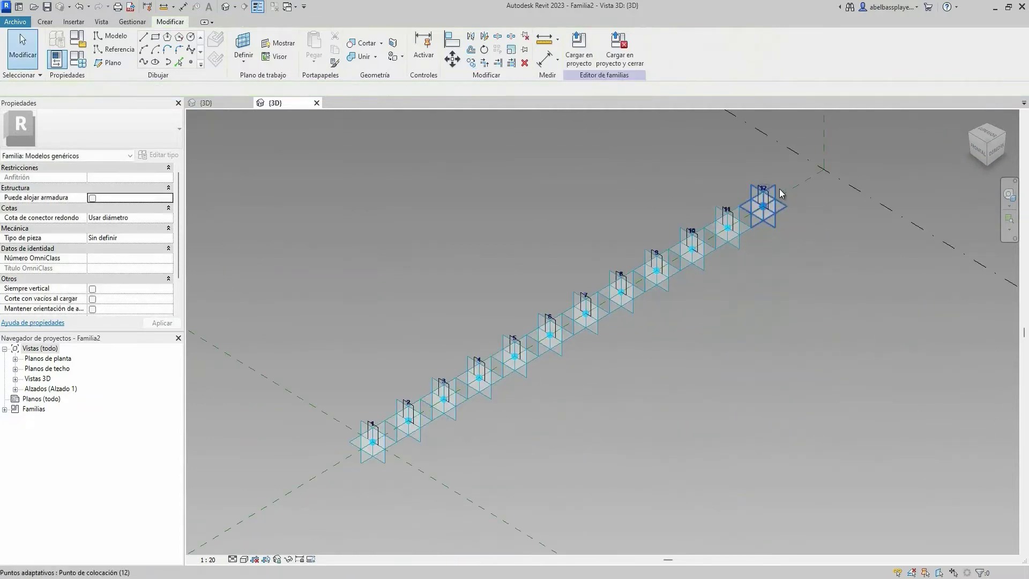
Step: Ctrl-select adaptive points 12 down to 9 with their panel profiles
left_click(767, 193)
scroll(764, 188, "up", 2)
left_click(715, 227, "ctrl")
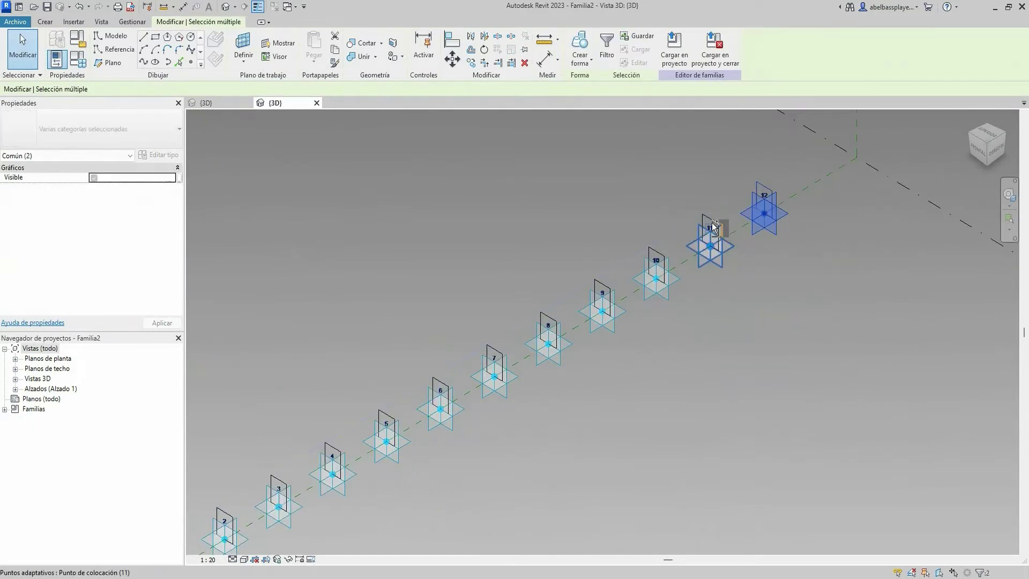
left_click(685, 273, "ctrl")
left_click(669, 301, "ctrl")
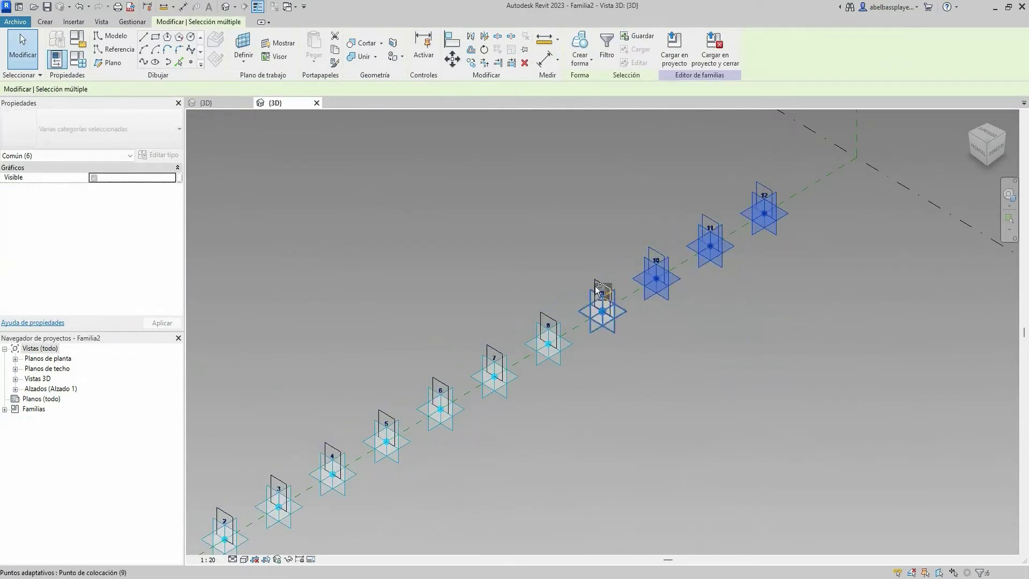
left_click(616, 332, "ctrl")
middle_click_drag(612, 335, 776, 186)
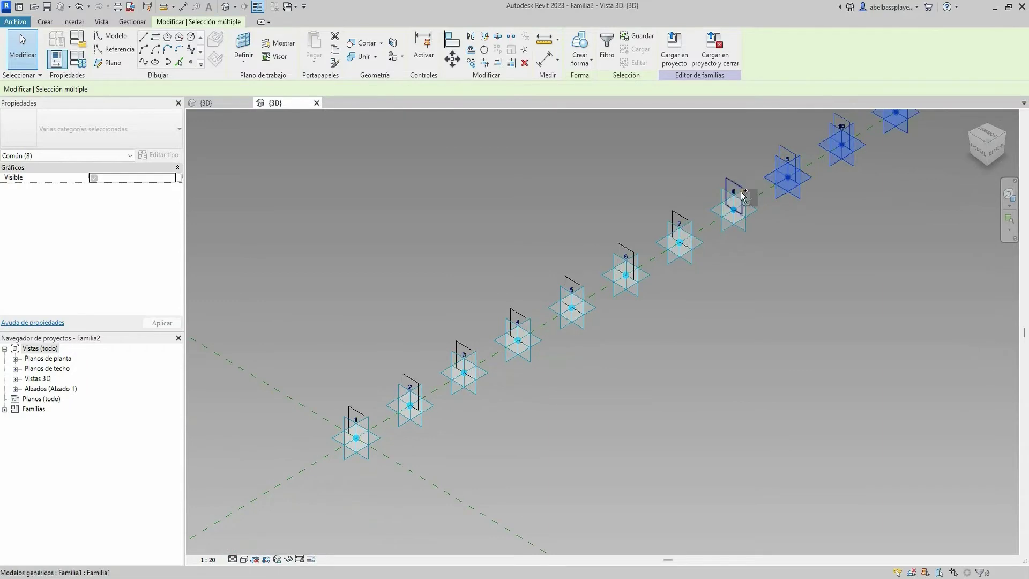
Step: Add adaptive points 8 down to 1 and their profiles to the selection
left_click(741, 221, "ctrl")
left_click(684, 213, "ctrl")
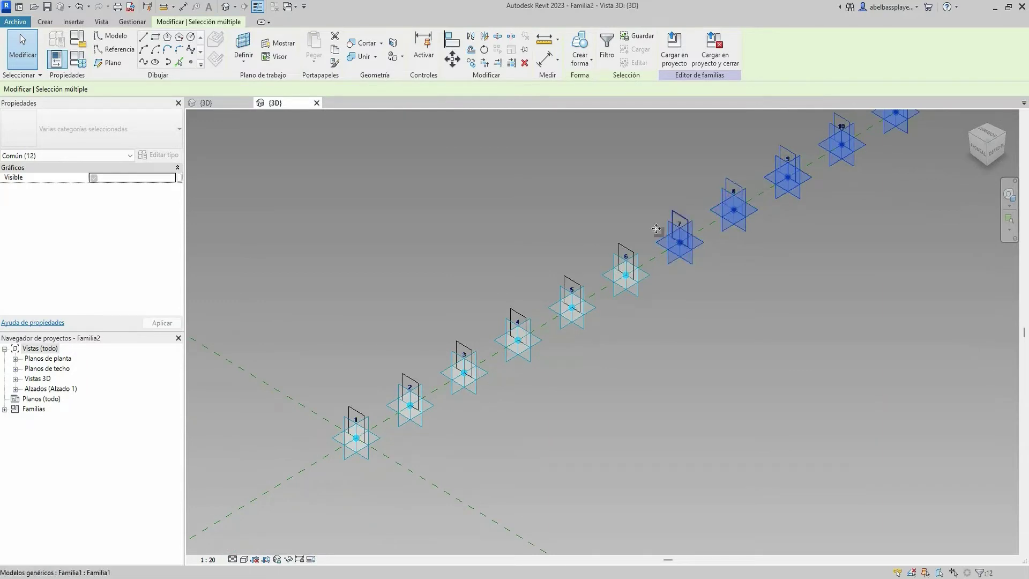
left_click(626, 273, "ctrl")
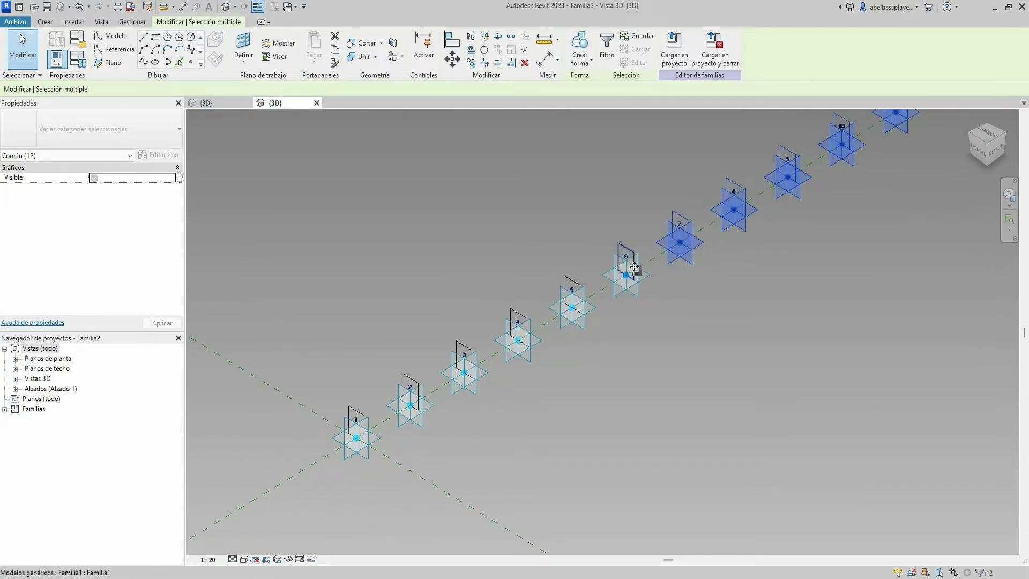
left_click(573, 297, "ctrl")
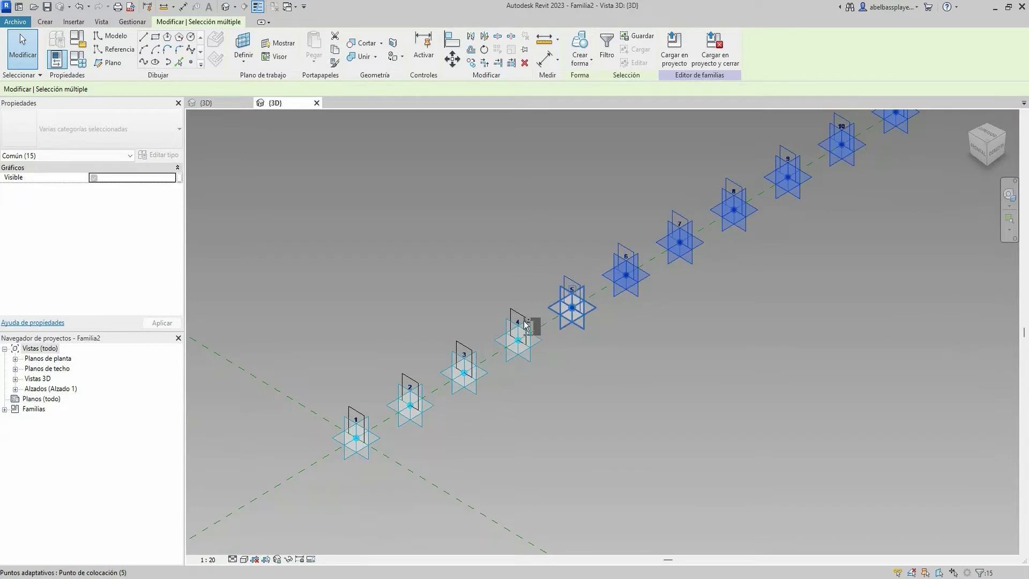
left_click(532, 359, "ctrl")
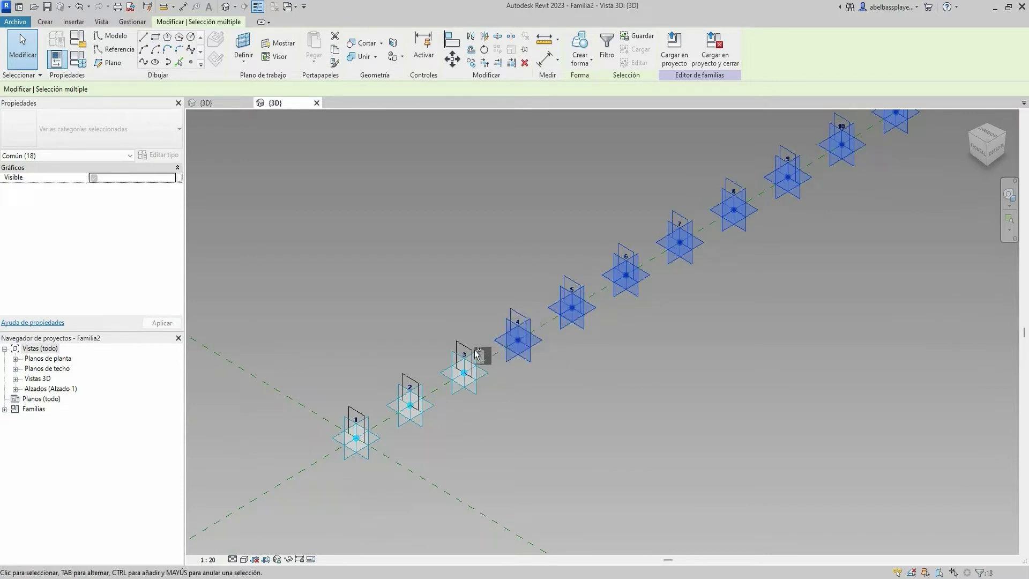
left_click(466, 386, "ctrl")
middle_click_drag(466, 386, 554, 268)
left_click(498, 271, "ctrl")
left_click(445, 300, "ctrl")
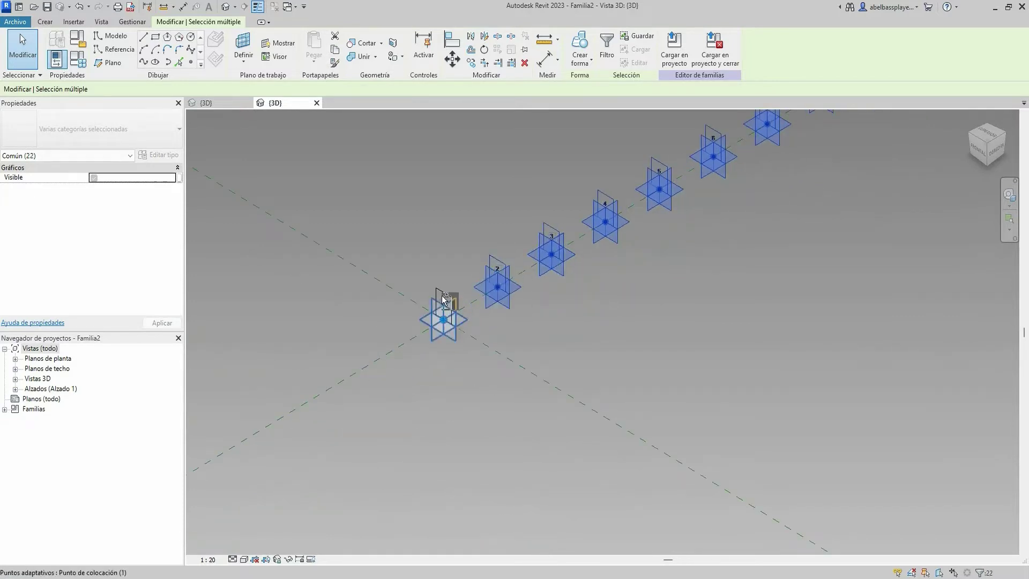
left_click(444, 300, "ctrl")
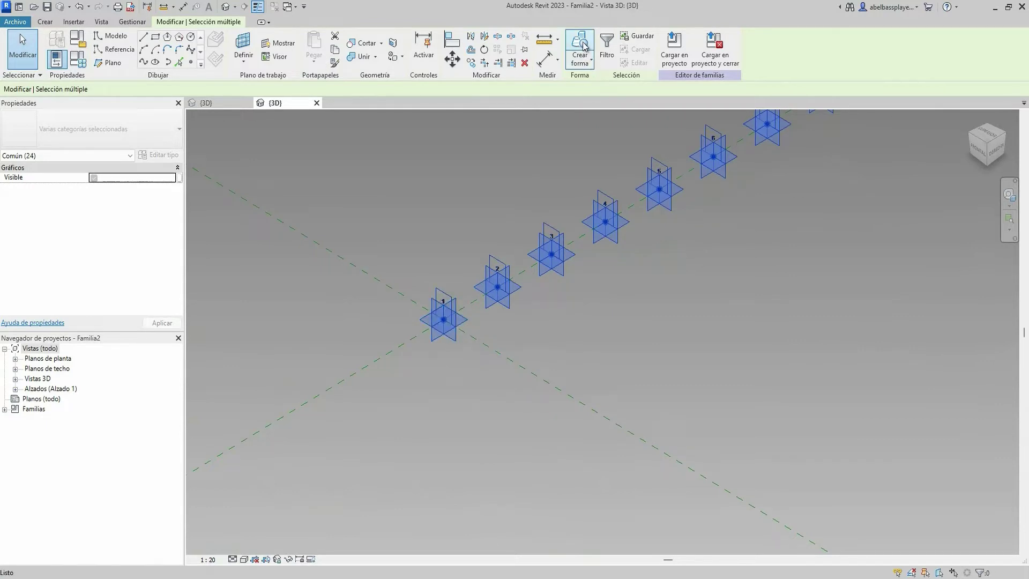
scroll(643, 264, "down", 4)
scroll(655, 365, "up", 2)
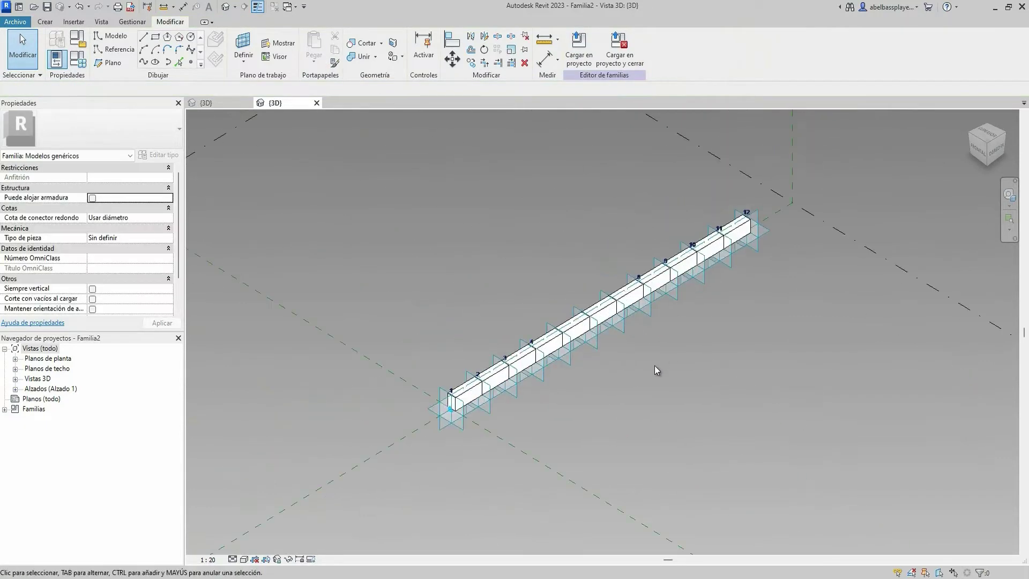
scroll(556, 351, "up", 3)
left_click(542, 359)
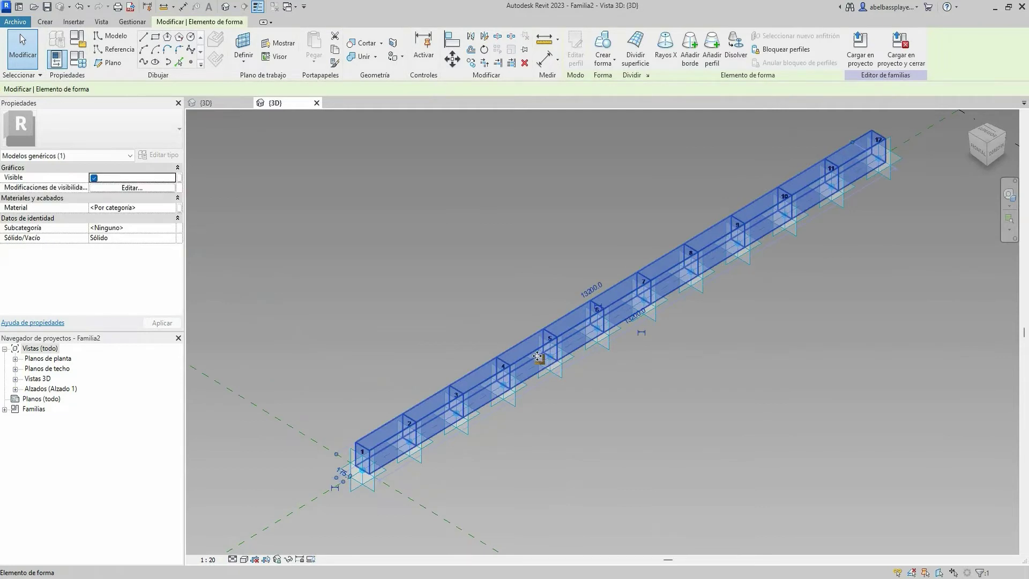
key("Escape")
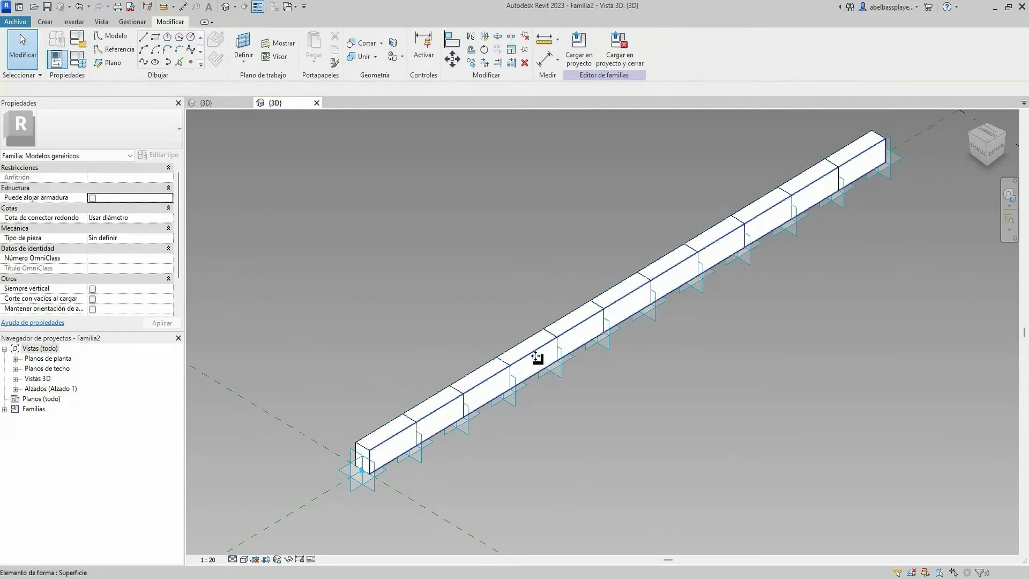
left_click(560, 362)
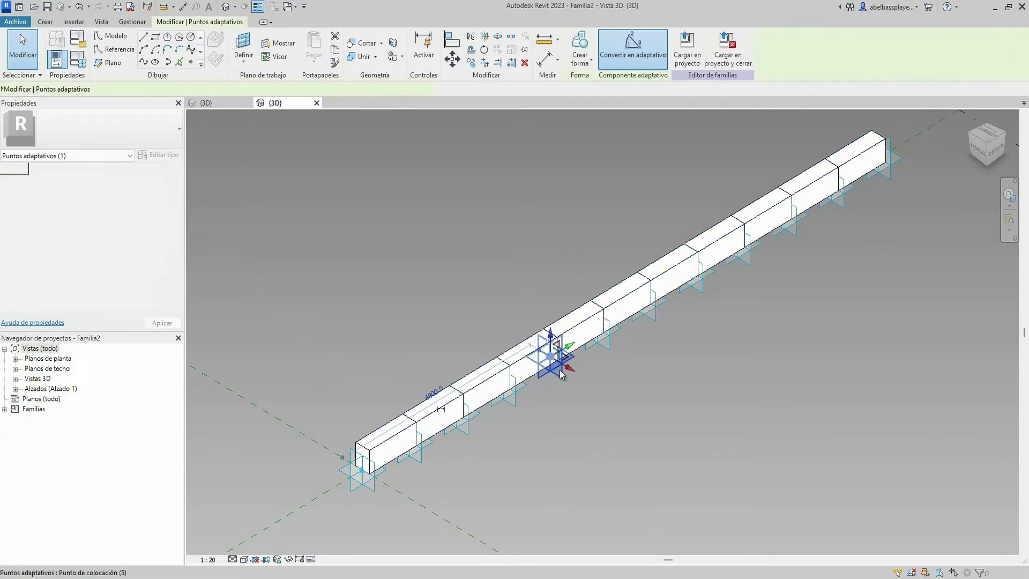
left_click_drag(570, 370, 667, 420)
left_click(732, 419)
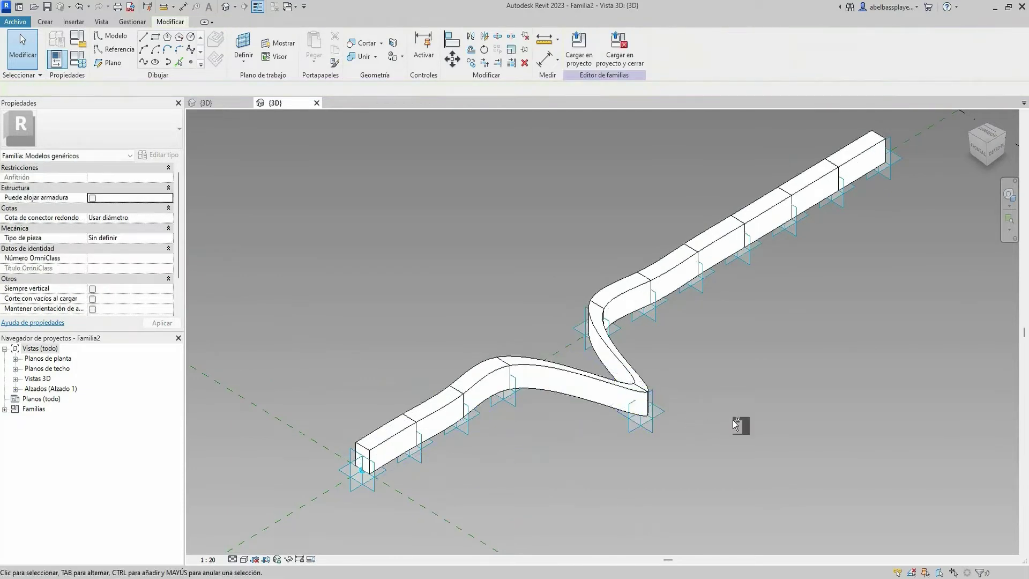
key("ctrl+z")
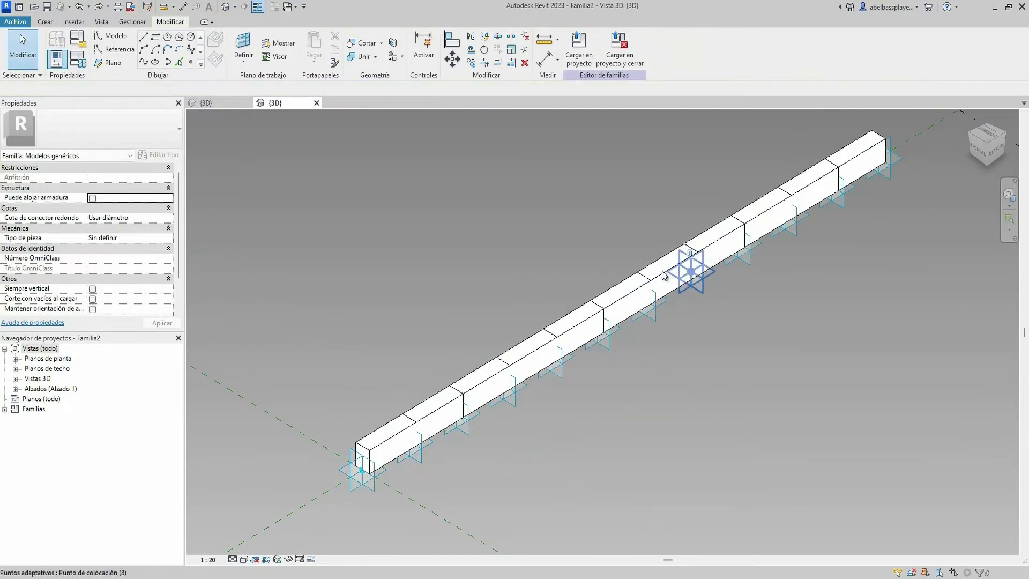
left_click(659, 275)
left_click(692, 276)
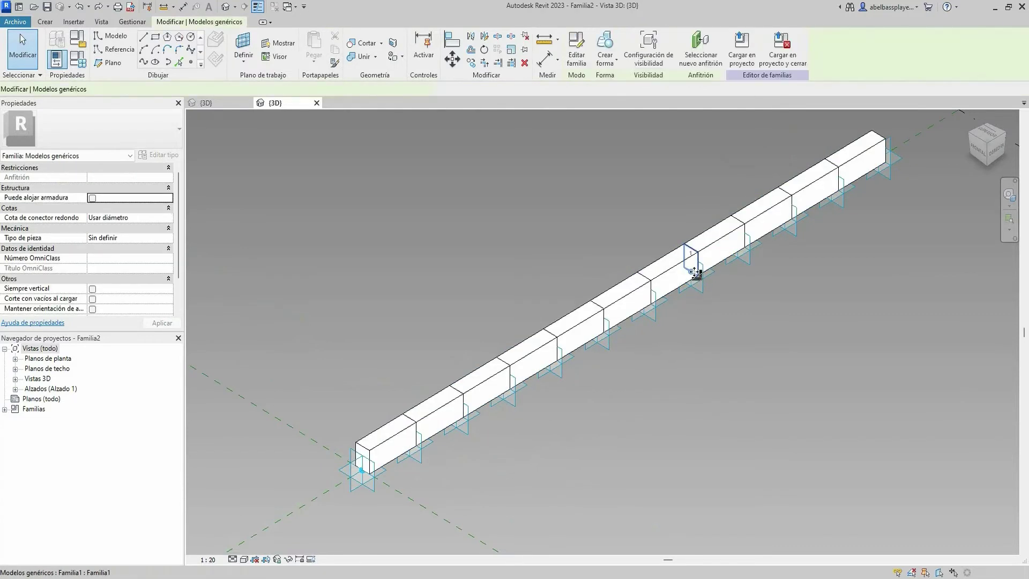
left_click(700, 282)
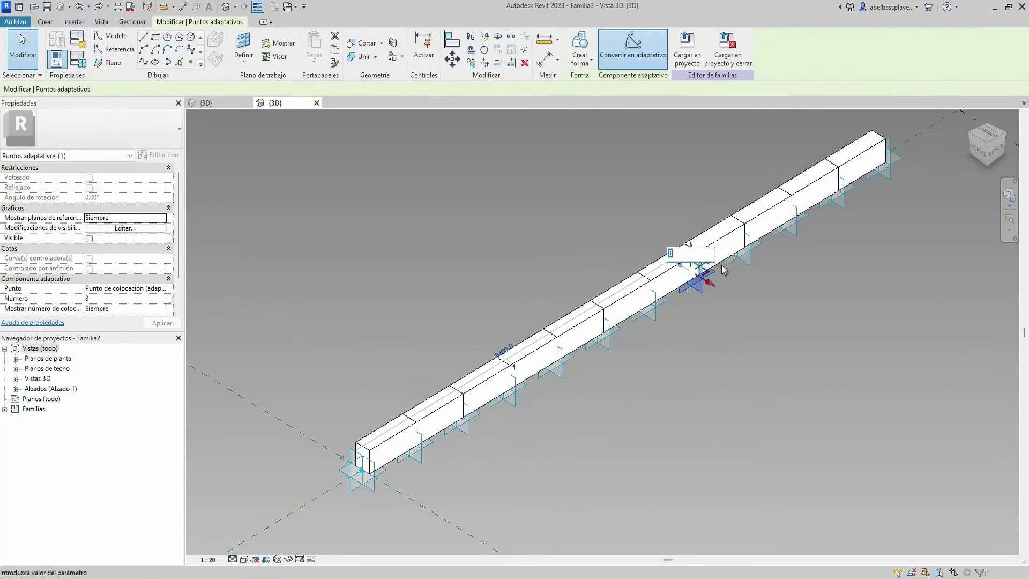
key("Return")
scroll(695, 236, "up", 2)
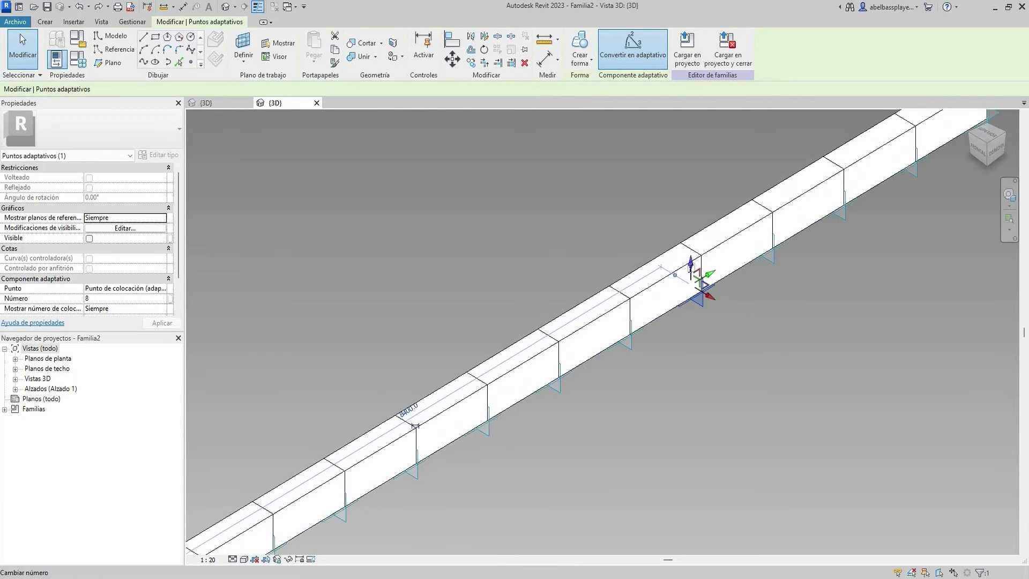
left_click_drag(691, 265, 693, 200)
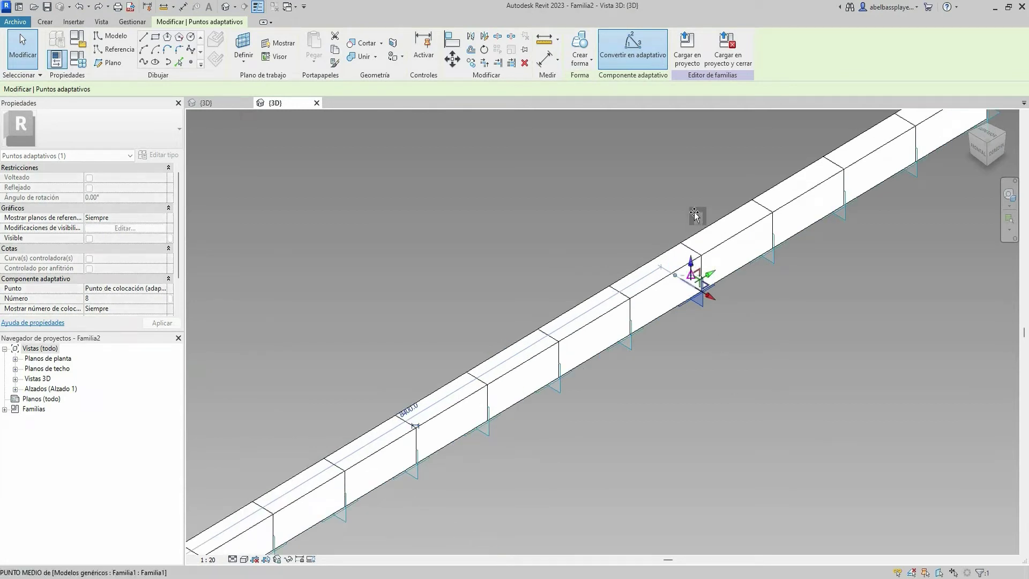
scroll(720, 301, "down", 3)
key("ctrl+z")
scroll(738, 381, "down", 2)
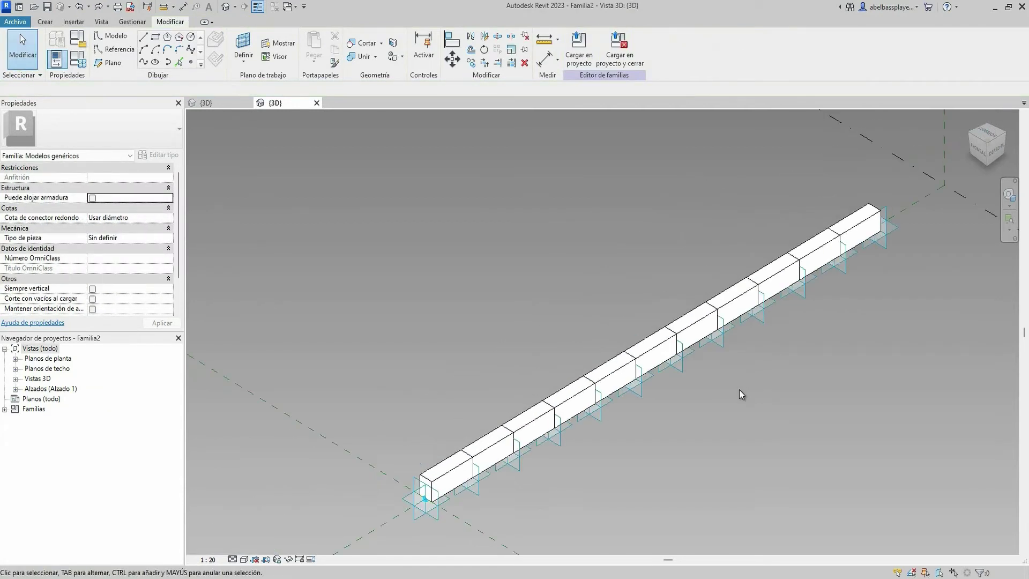
Step: Create a new material for the beam named 'Madera Panel'
left_click(522, 424)
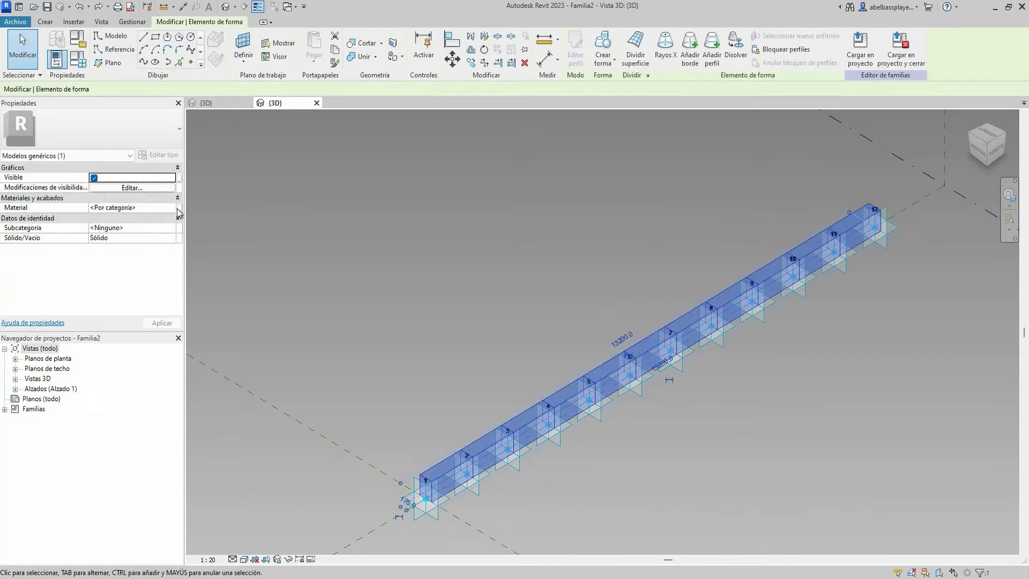
left_click(174, 209)
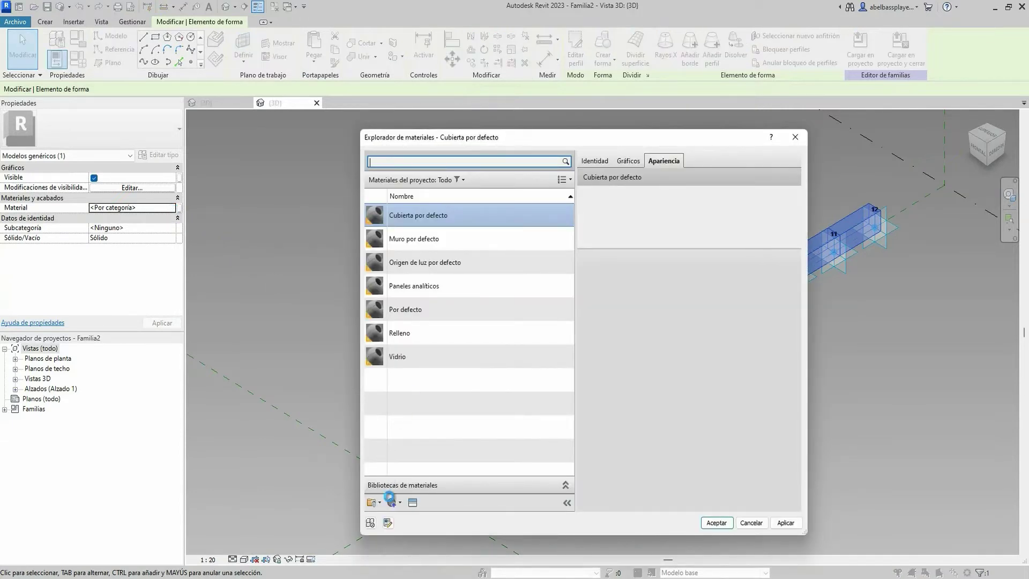
left_click(399, 503)
left_click(428, 513)
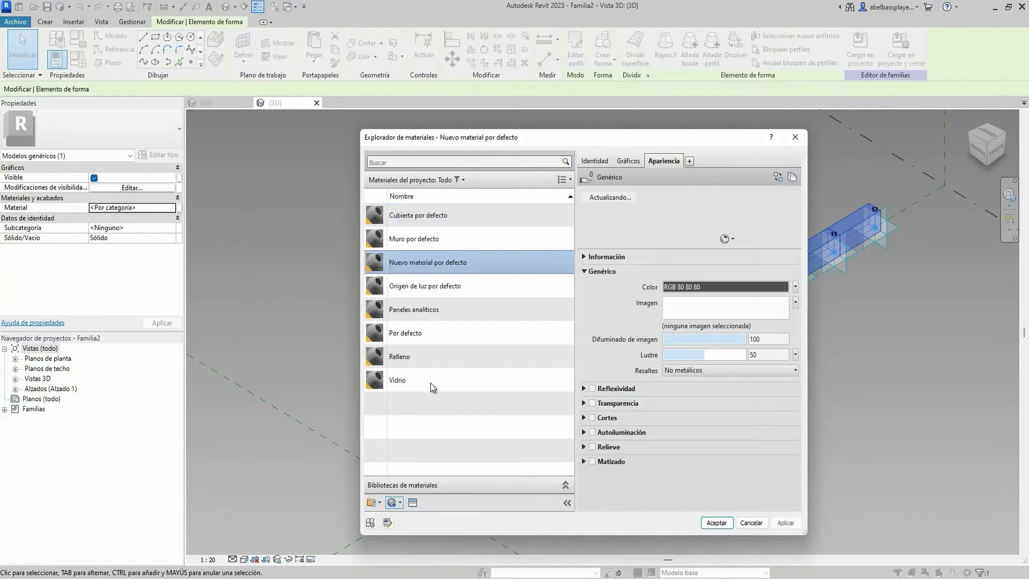
right_click(423, 273)
left_click(458, 312)
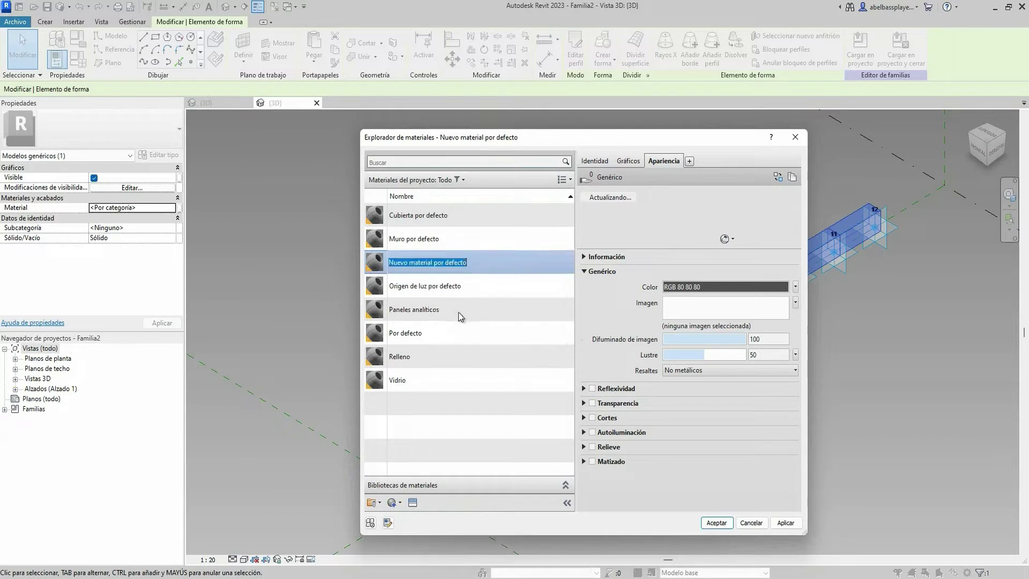
type("Madera")
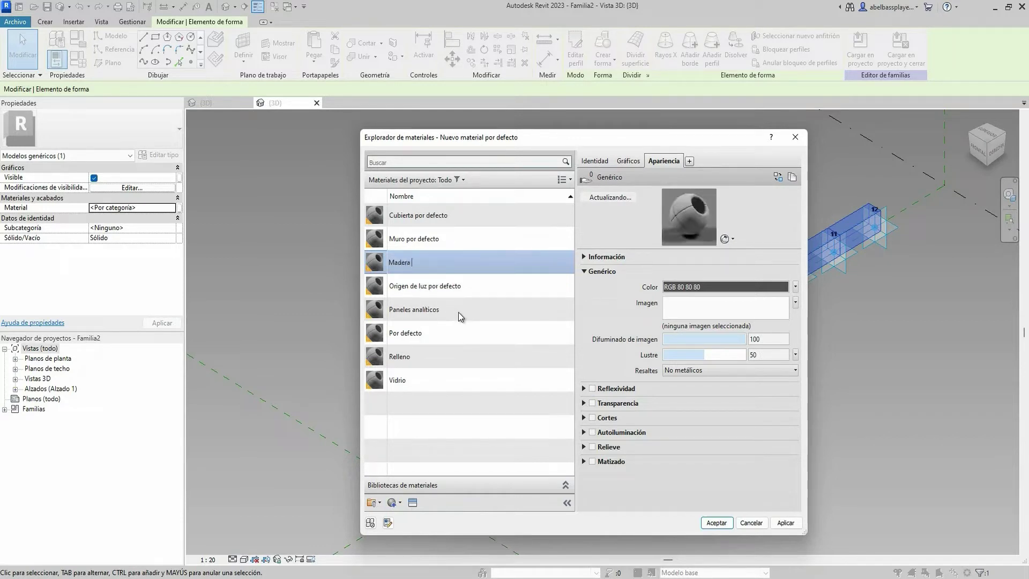
type(" Panel")
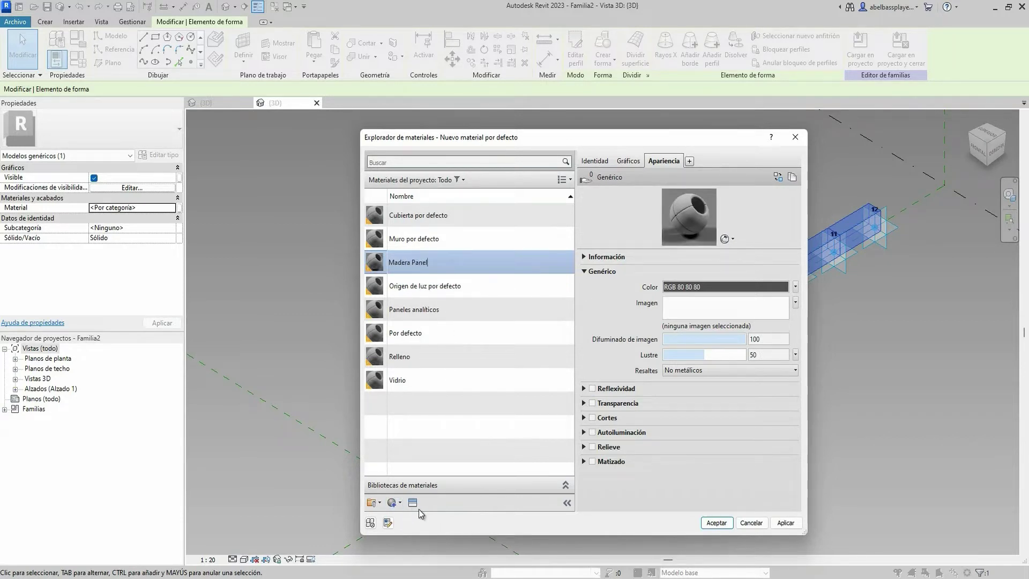
Step: Give Madera Panel a birch (Abedul) wood appearance and assign it to the beam
left_click(412, 503)
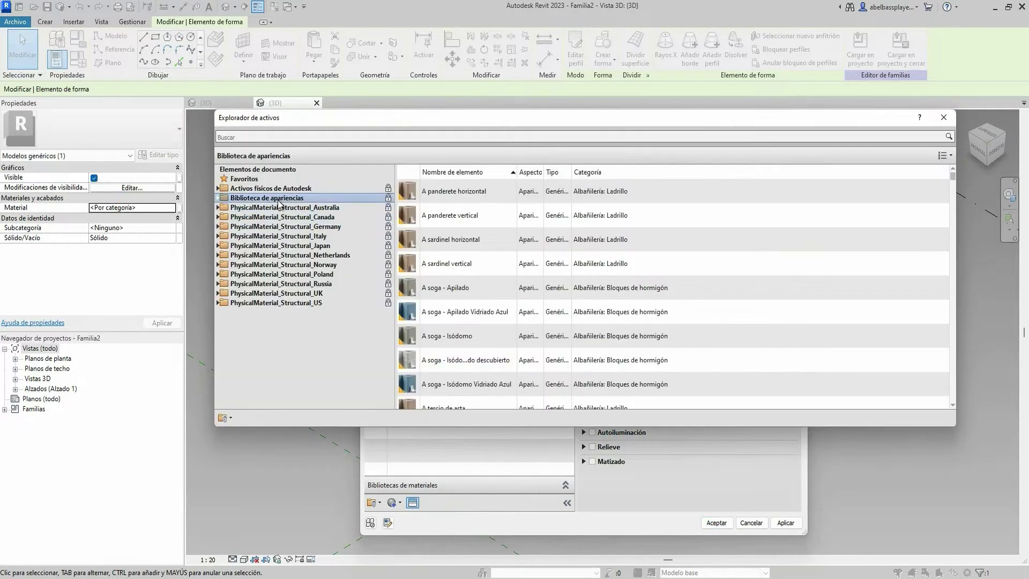
double_click(279, 199)
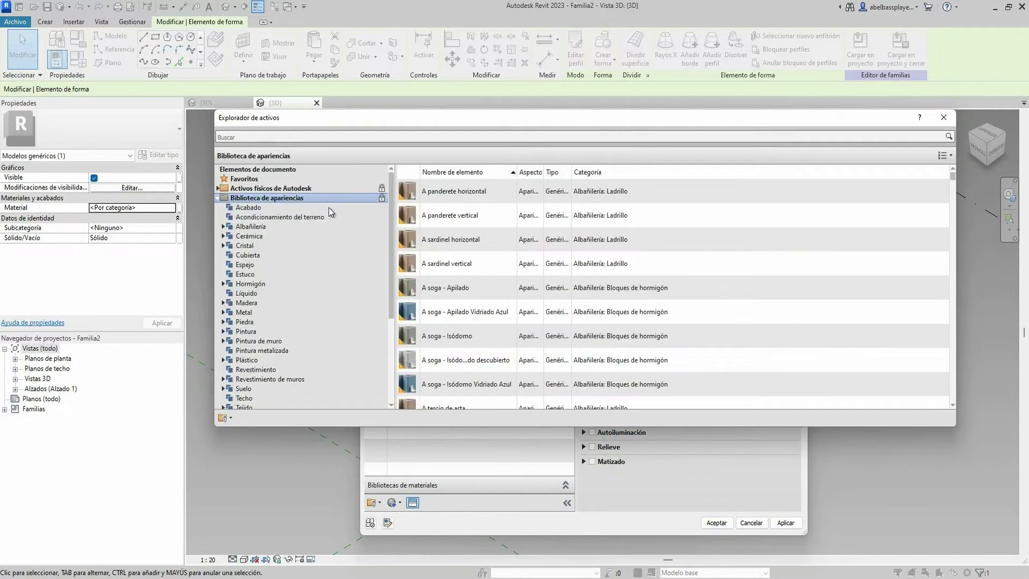
left_click(252, 303)
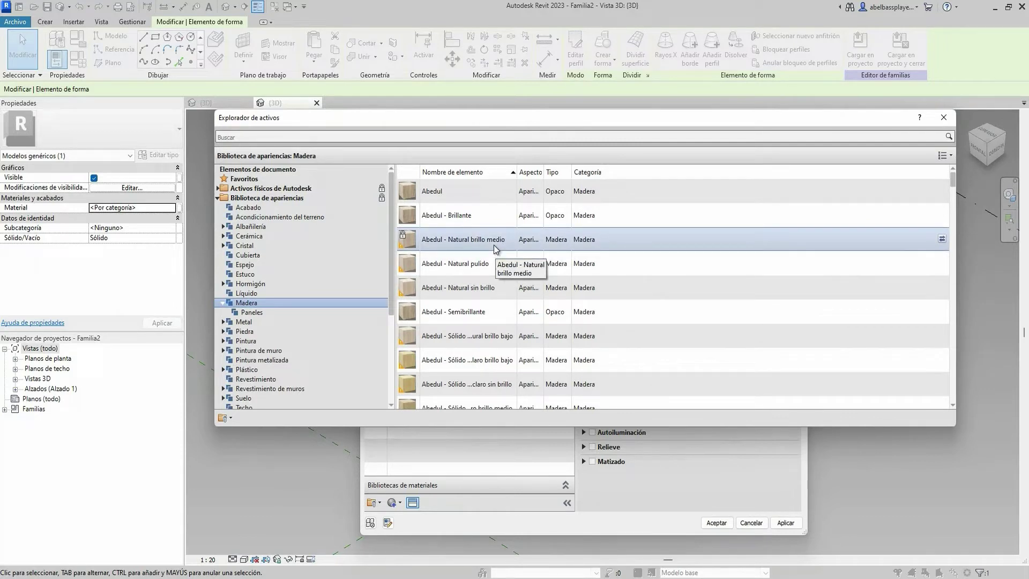
left_click(944, 117)
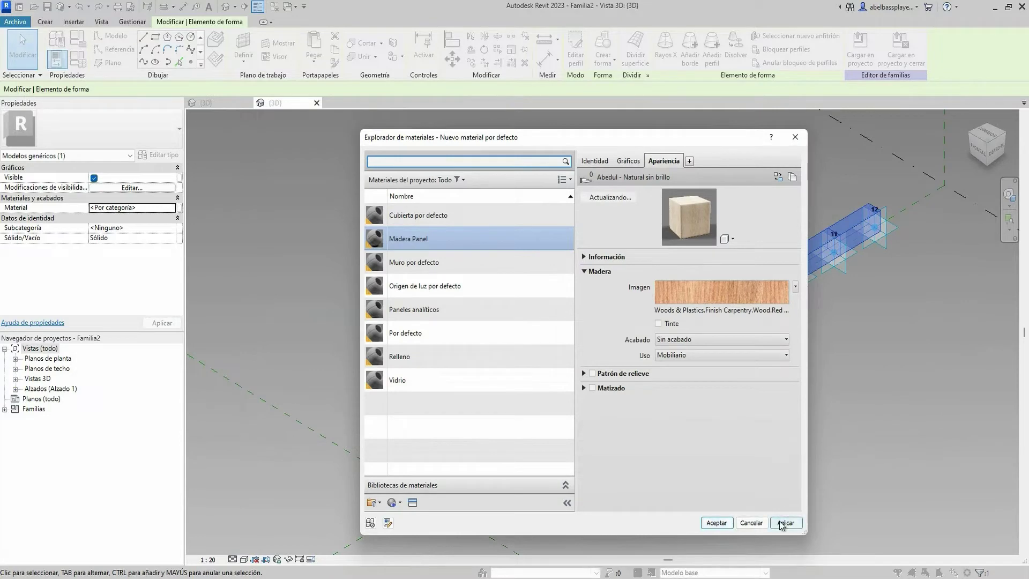
left_click(721, 524)
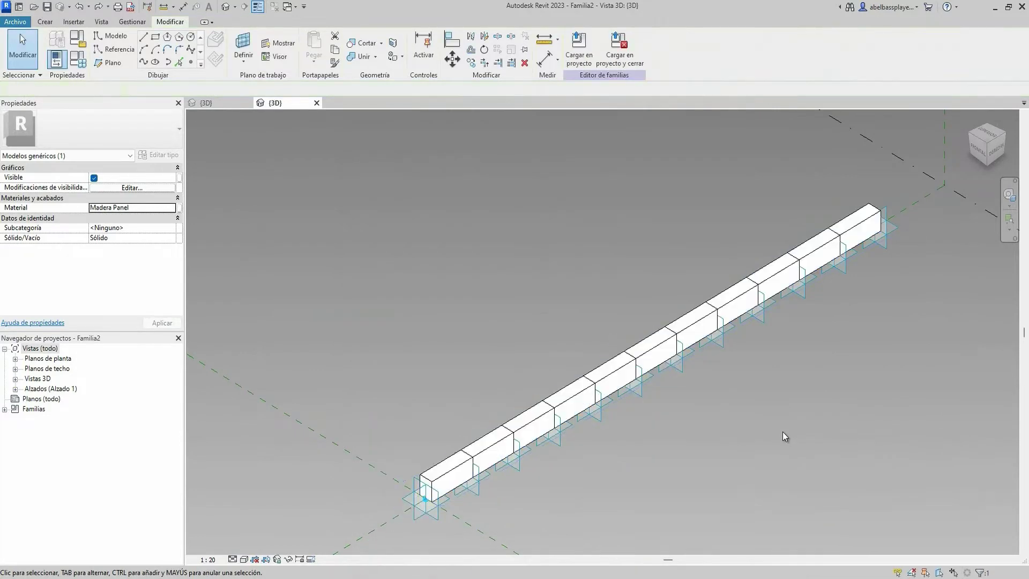
left_click(783, 432)
Step: Switch the view to the Realista visual style and select the wood beam
left_click(255, 561)
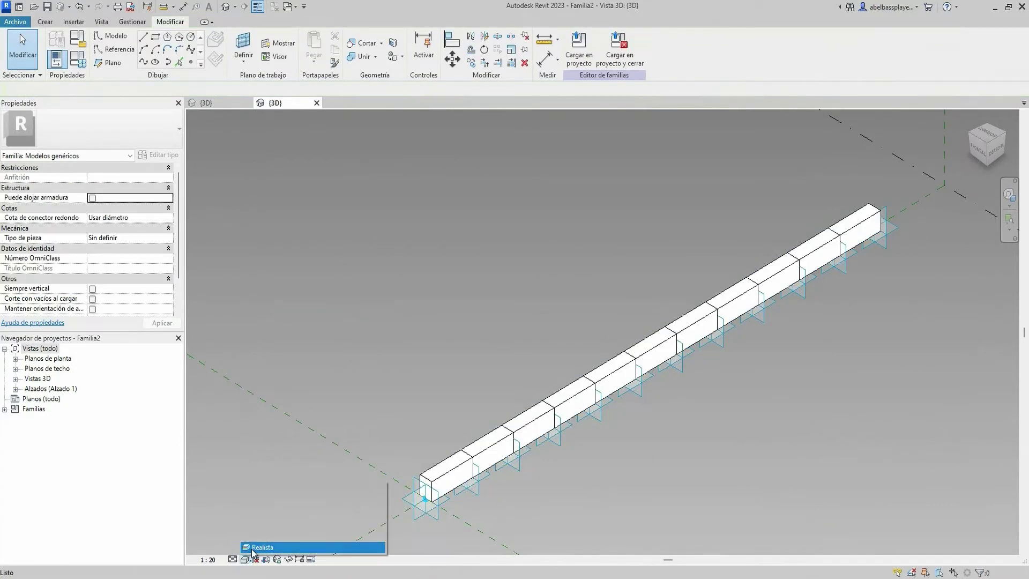
left_click(301, 547)
scroll(519, 429, "up", 3)
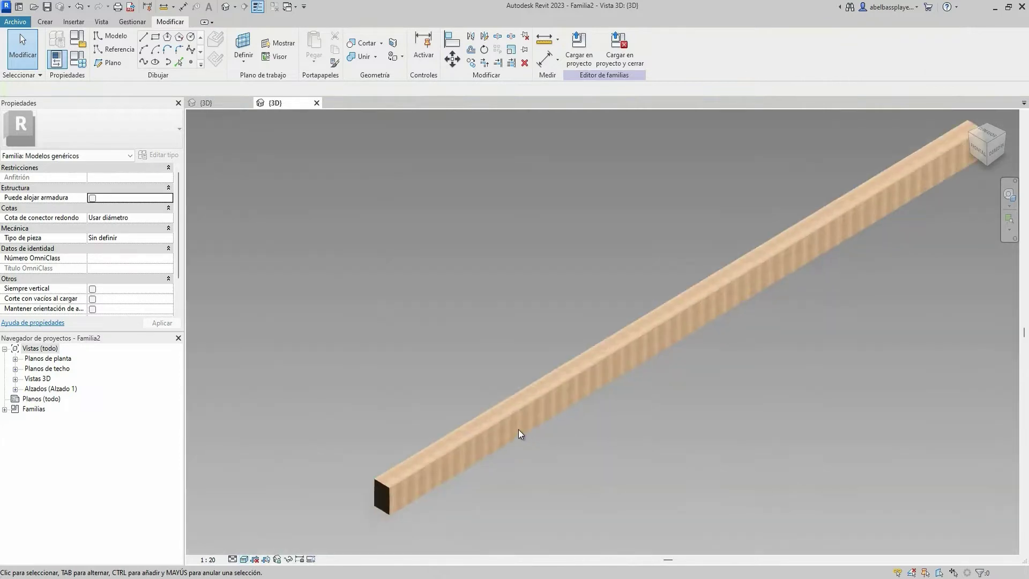
scroll(453, 501, "up", 3)
scroll(462, 476, "up", 2)
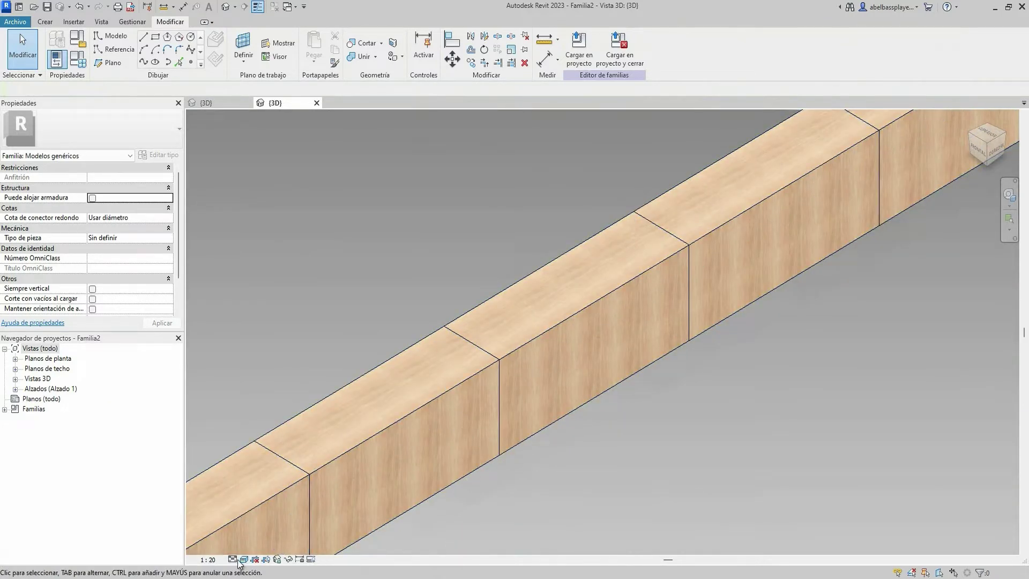
left_click(290, 445)
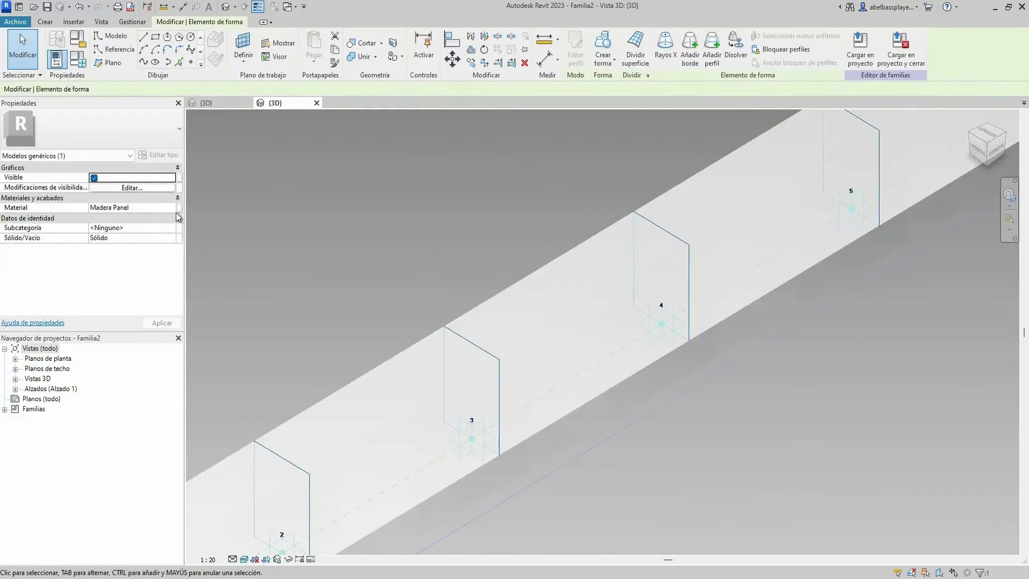
Step: Set the Madera Panel wood texture's sample size to 500 by 500 mm
left_click(161, 208)
mouse_move(721, 292)
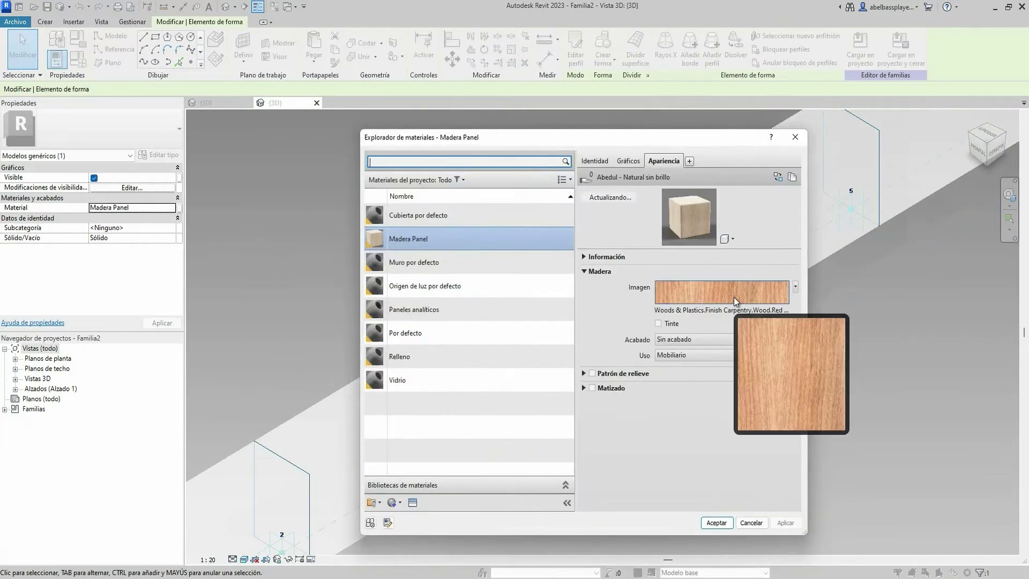
left_click(730, 299)
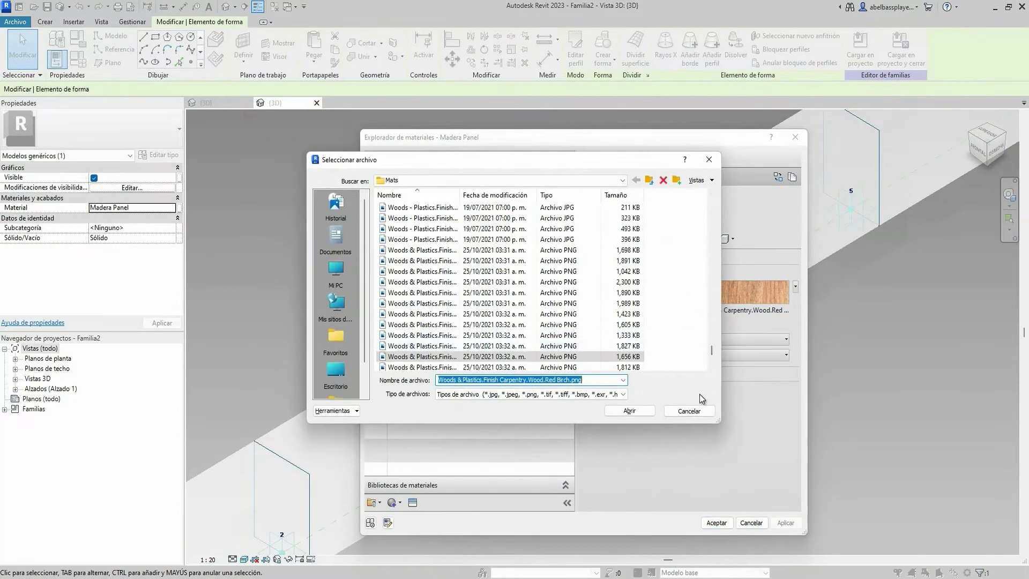
left_click(697, 411)
left_click(711, 297)
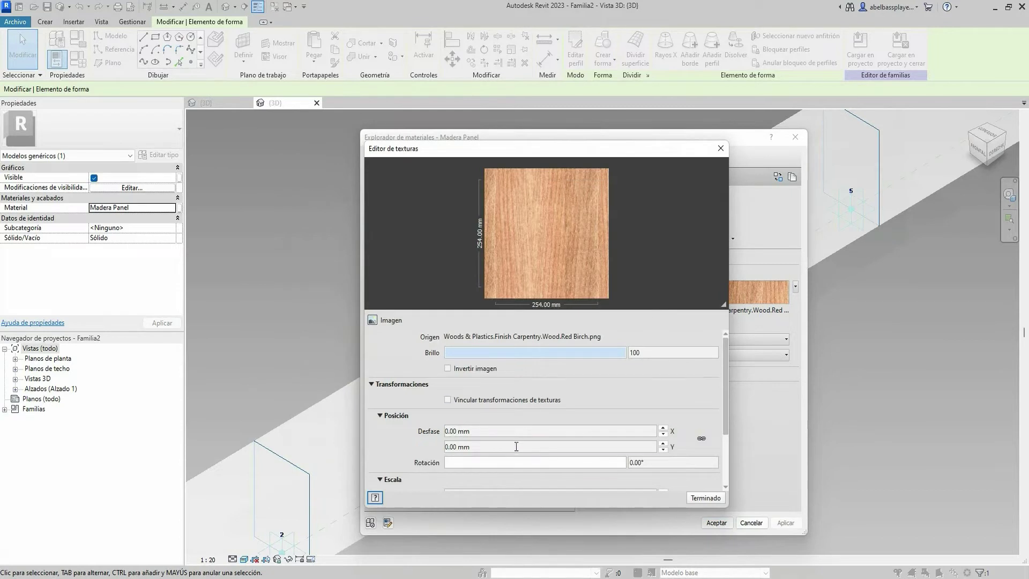
scroll(516, 446, "down", 2)
left_click(520, 428)
type("500")
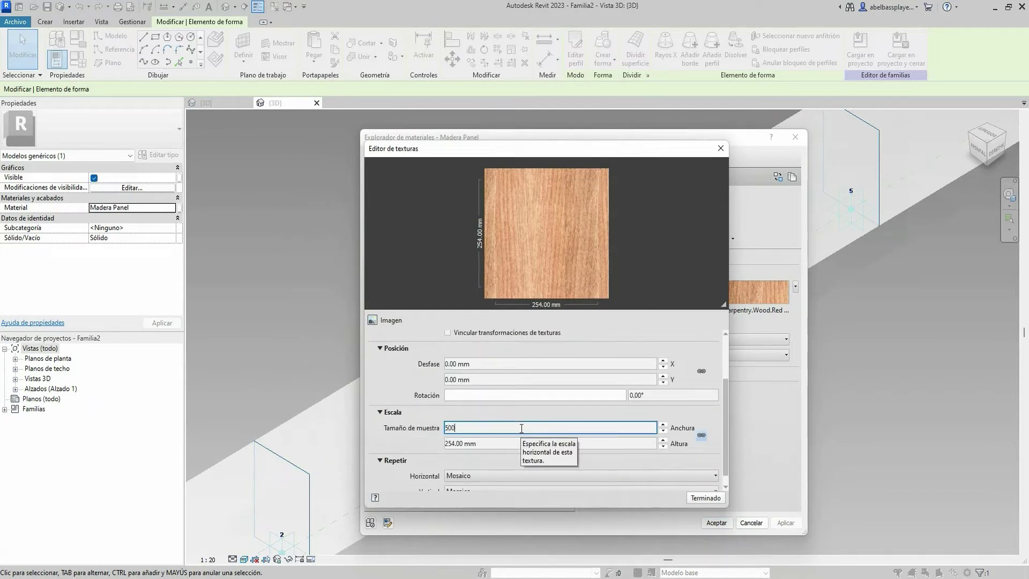
left_click(521, 441)
type("500")
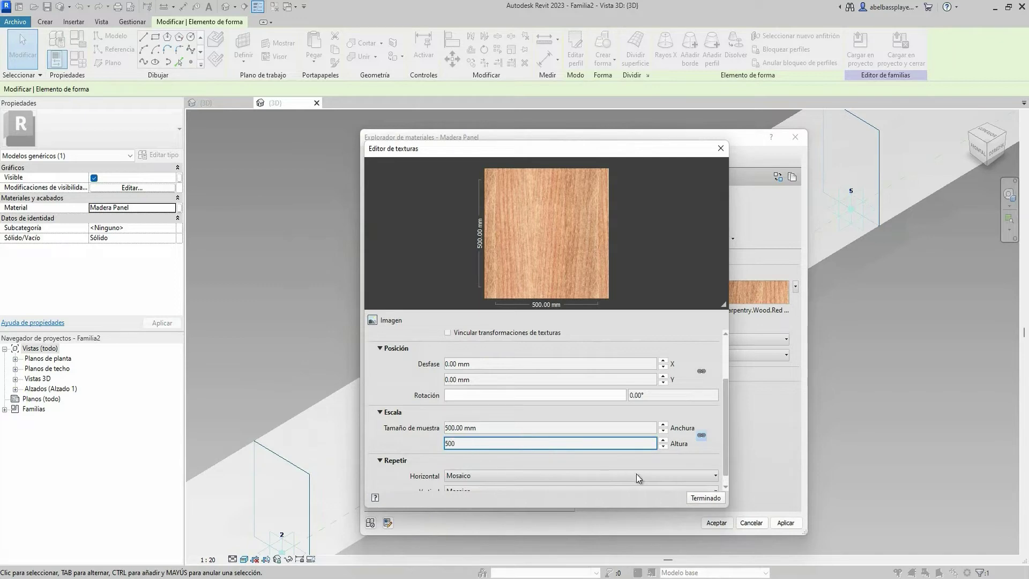
key("Return")
Step: Apply and accept the Madera Panel material changes in the Material Browser
left_click(793, 523)
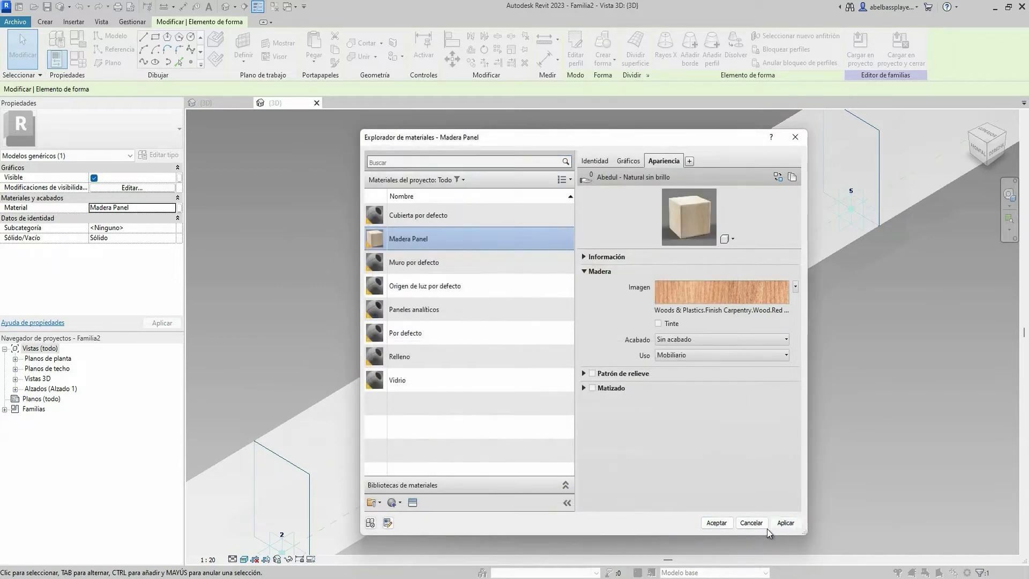
left_click(716, 523)
left_click(789, 471)
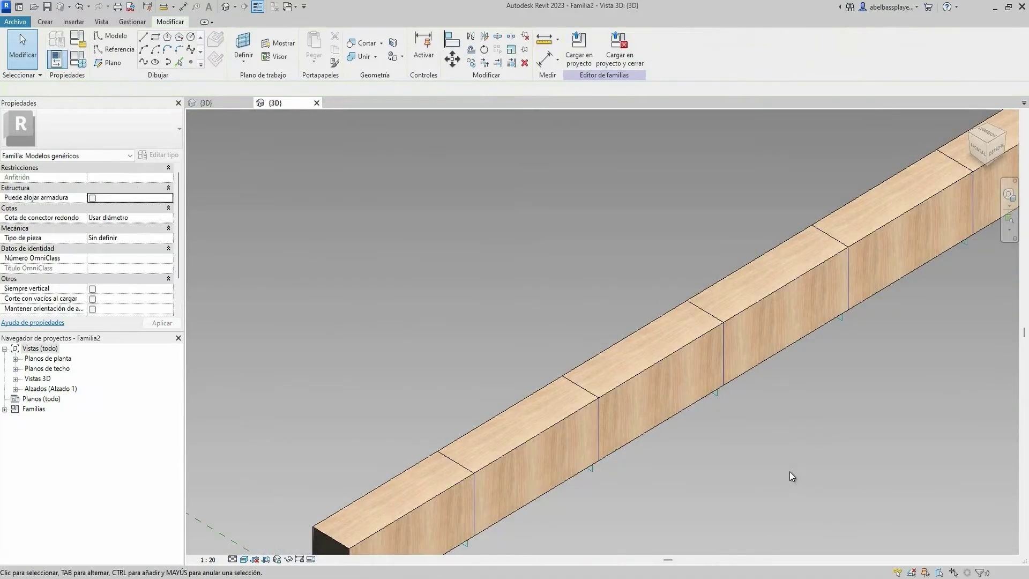
Step: Check the beam's wood grain at its end, then begin a new project
middle_click_drag(788, 471, 642, 434)
scroll(629, 429, "down", 3)
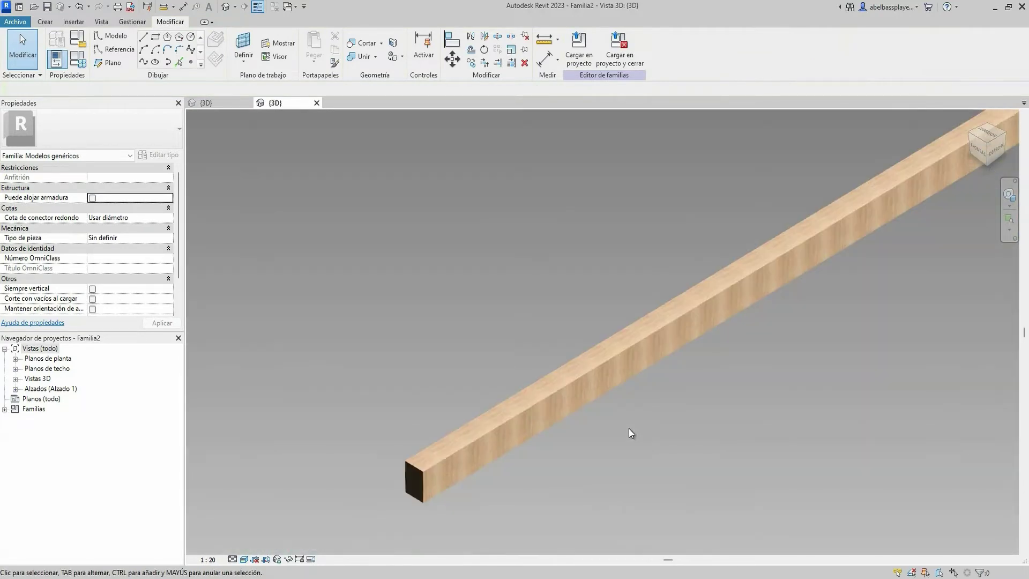
scroll(629, 429, "down", 2)
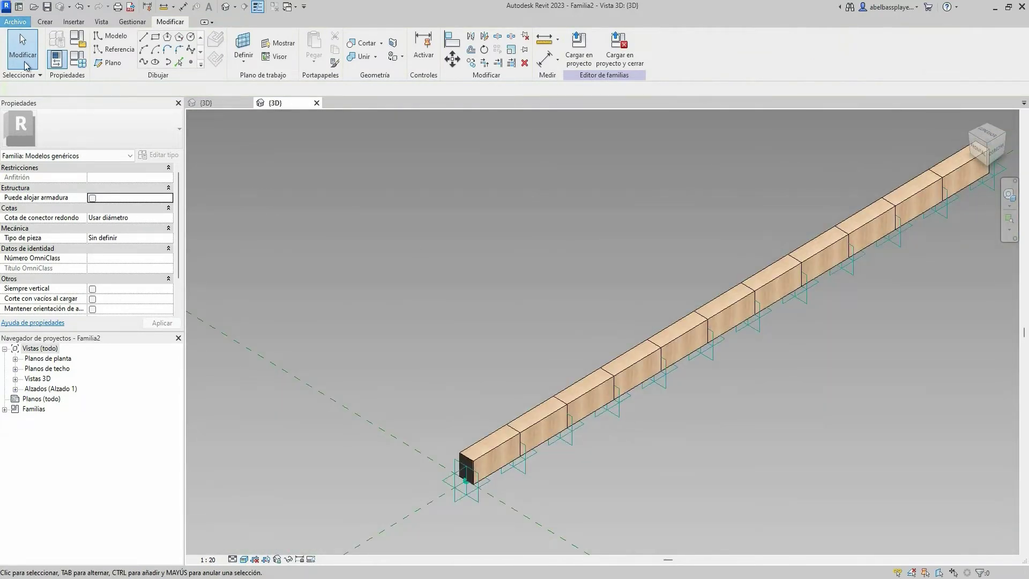
left_click(15, 21)
left_click(157, 82)
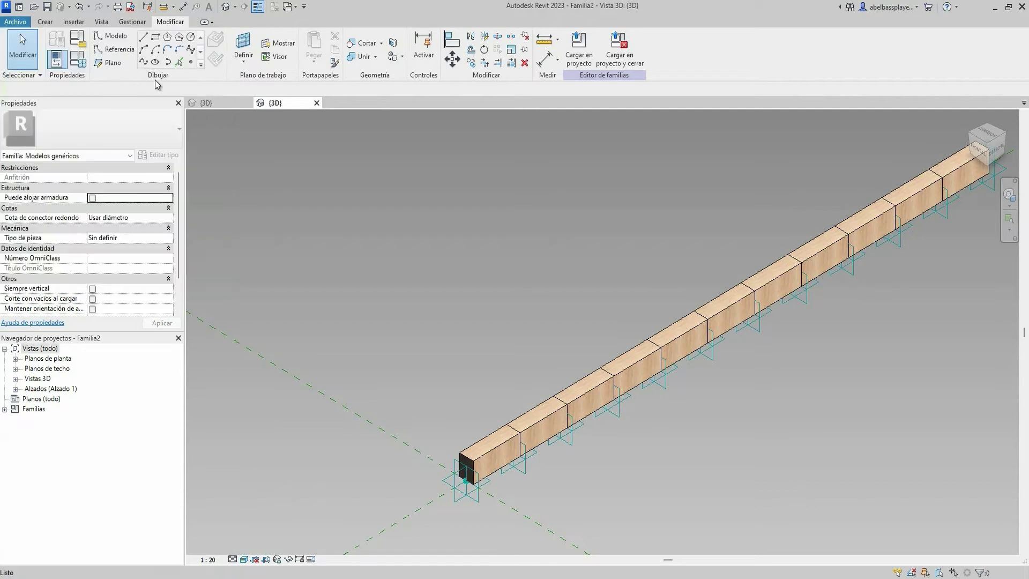
Step: Create a project from Plantilla arquitectónica and confirm the project units via UN
left_click(507, 276)
left_click(489, 295)
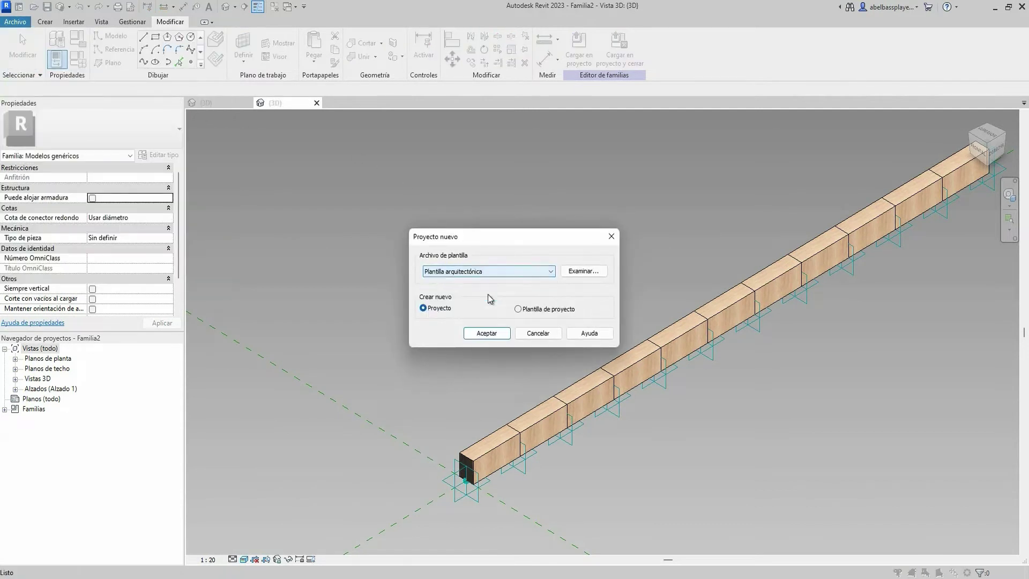
left_click(501, 333)
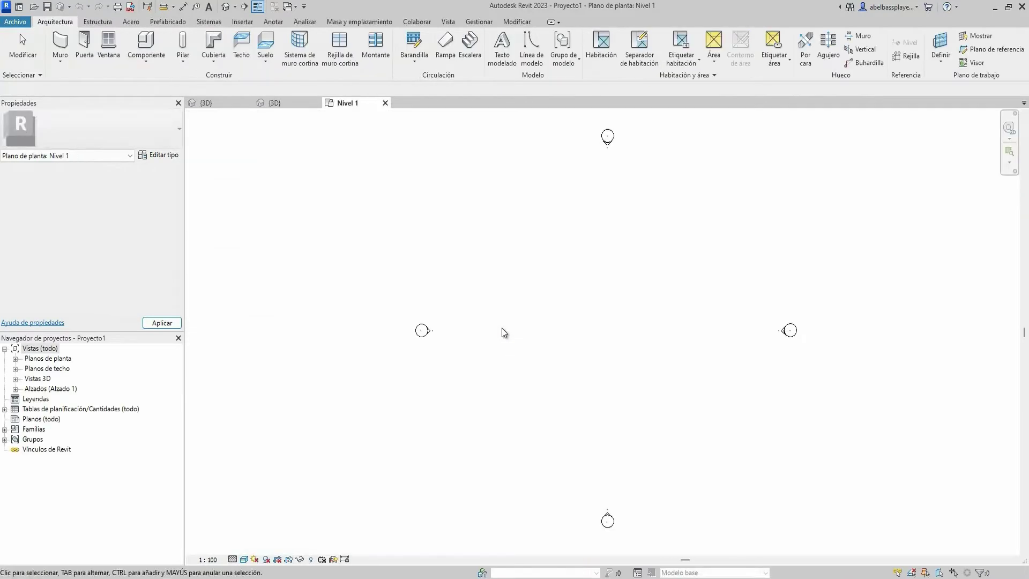
key("u")
key("n")
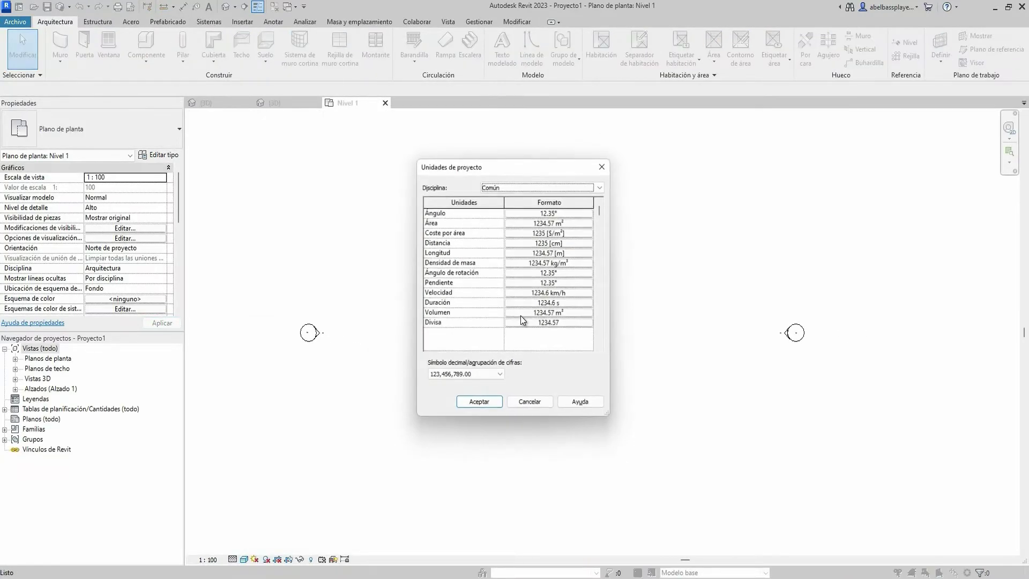
left_click(479, 404)
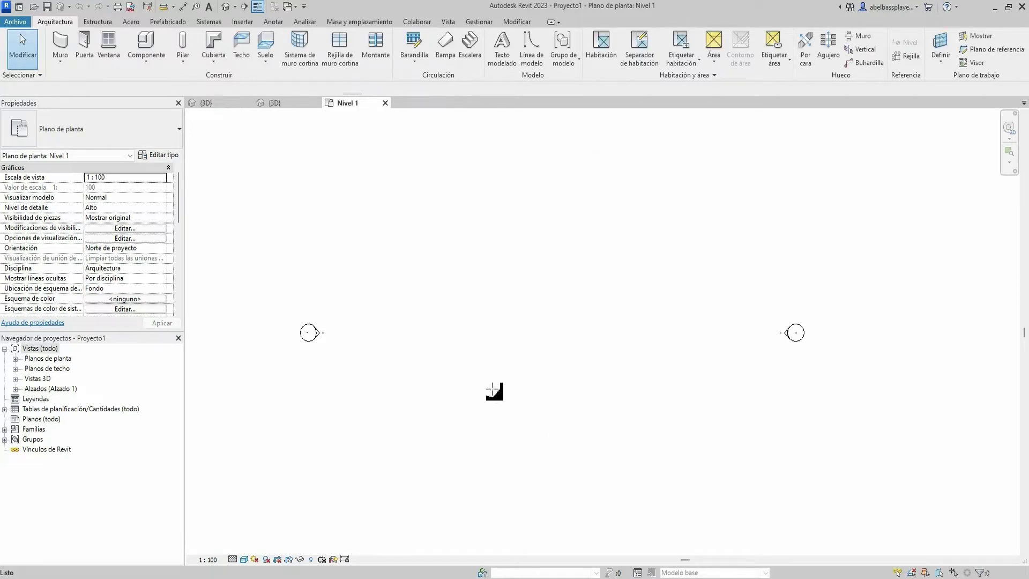
Step: Draw one horizontal reference plane across the Nivel 1 plan
key("r")
key("p")
left_click(431, 355)
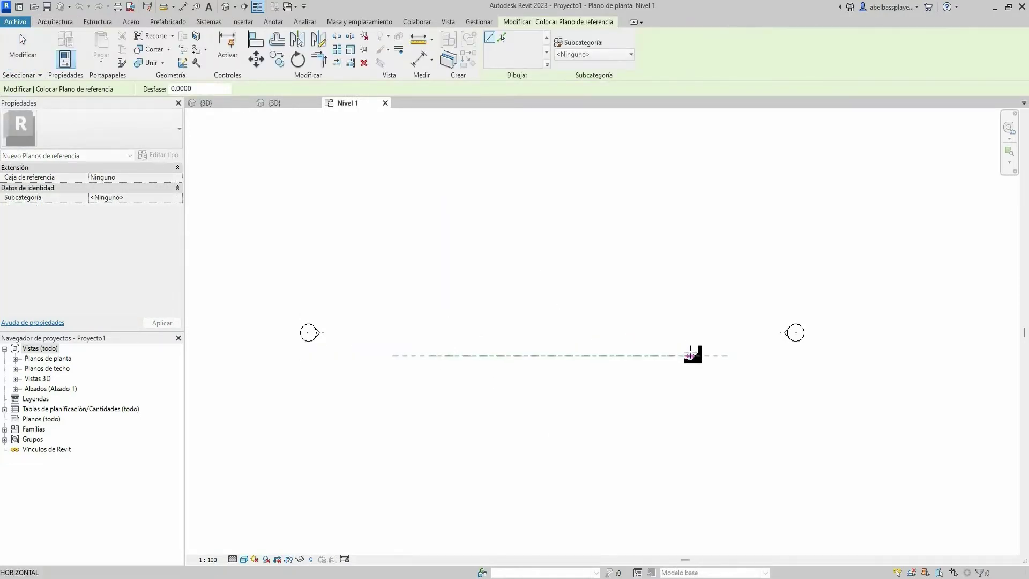
left_click(691, 356)
key("Escape")
key("Escape")
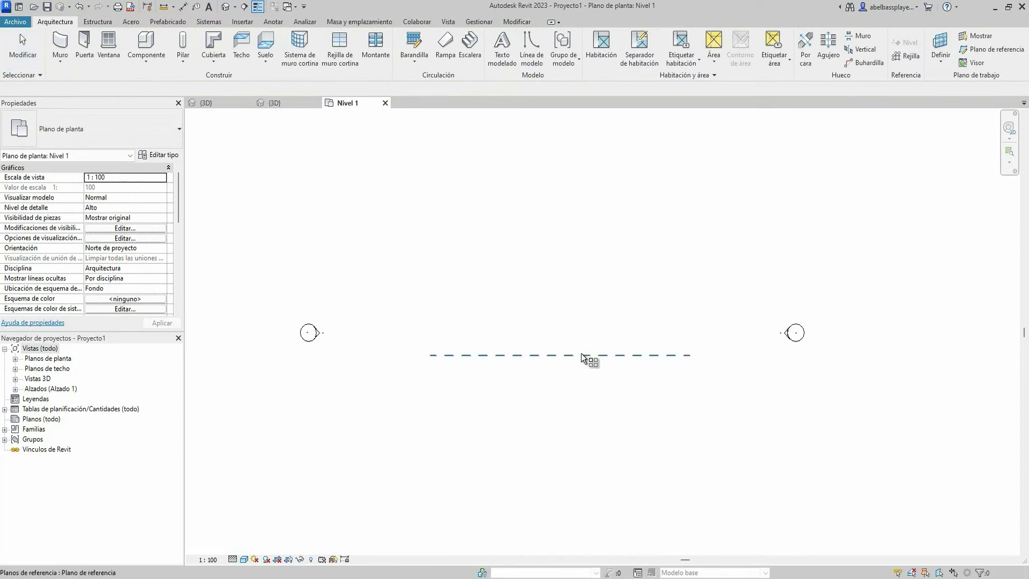
left_click(580, 356)
Step: Array the reference plane upward into 5 evenly spaced planes
key("a")
key("r")
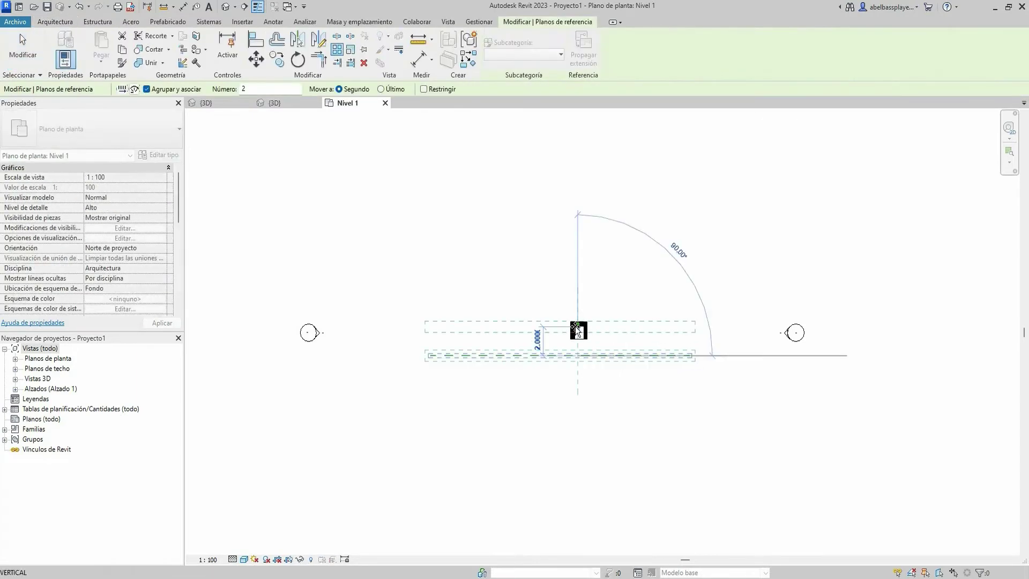
left_click(575, 326)
scroll(575, 326, "up", 1)
type("5")
key("Return")
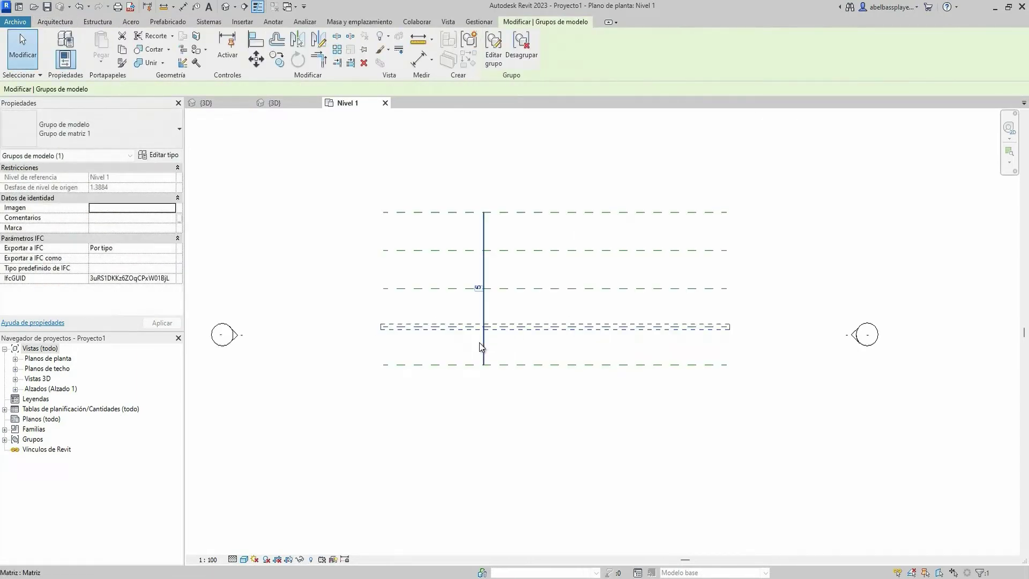
key("Escape")
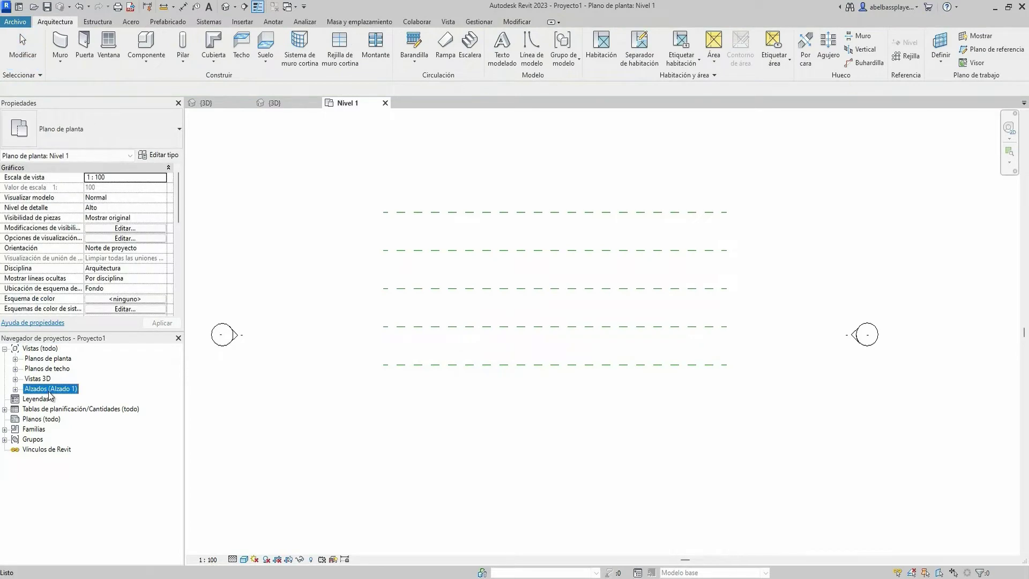
Step: Open the Sur elevation view from the Alzados list
double_click(48, 391)
left_click(36, 432)
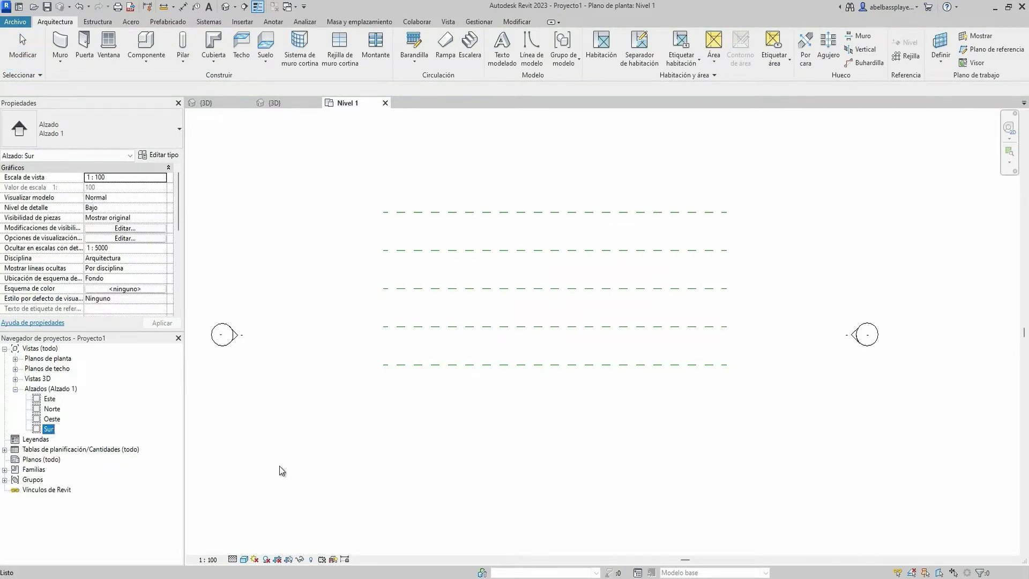
key("Escape")
double_click(47, 429)
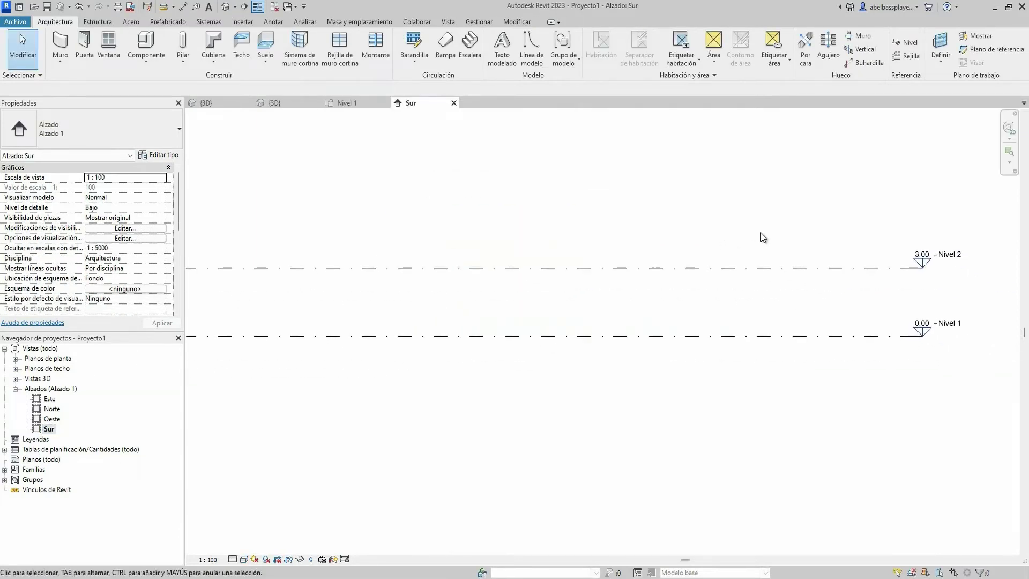
Step: Change Nivel 2's elevation from 3.00 to 4.00
scroll(919, 253, "up", 2)
scroll(920, 256, "up", 1)
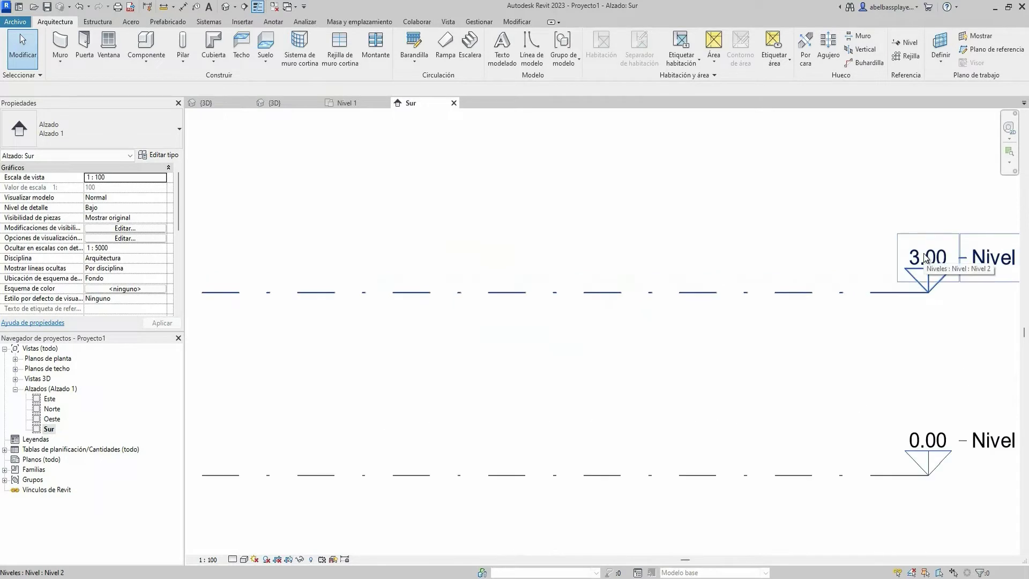
double_click(925, 256)
type("4")
key("Return")
scroll(838, 358, "down", 3)
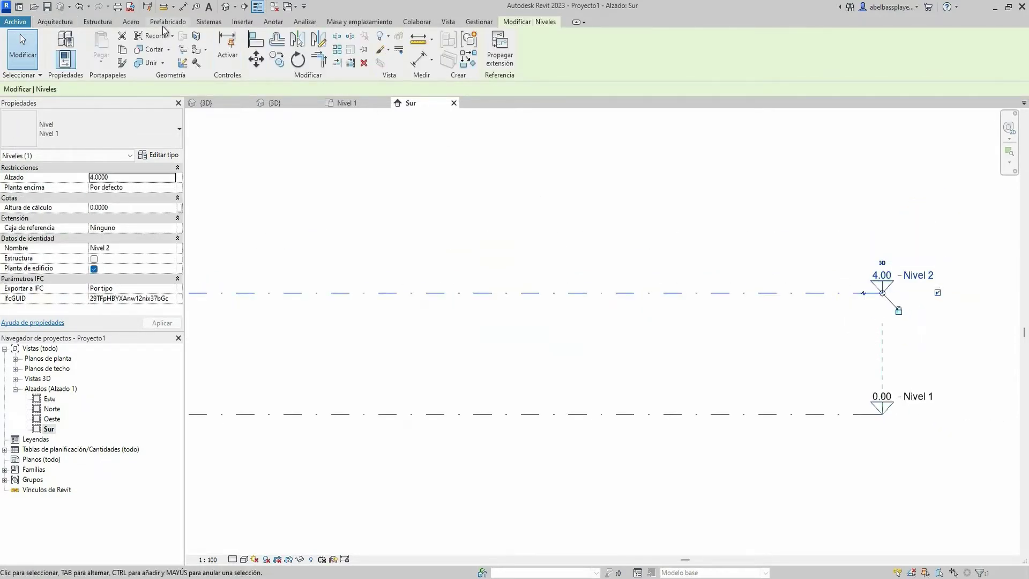
left_click(344, 21)
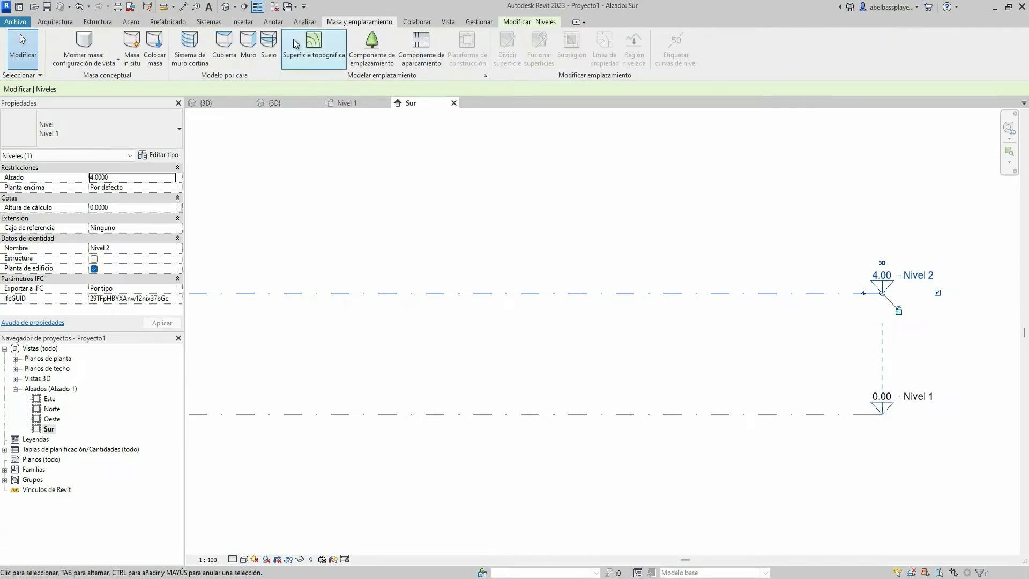
Step: Start an in-place mass with the default name and pick a drawing shape
left_click(131, 49)
left_click(580, 336)
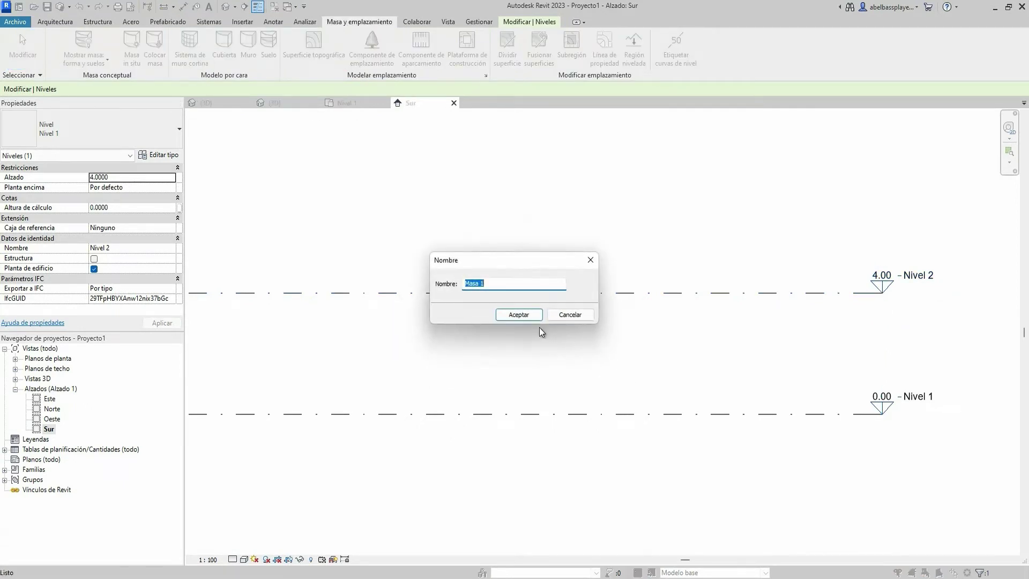
left_click(531, 312)
left_click(191, 50)
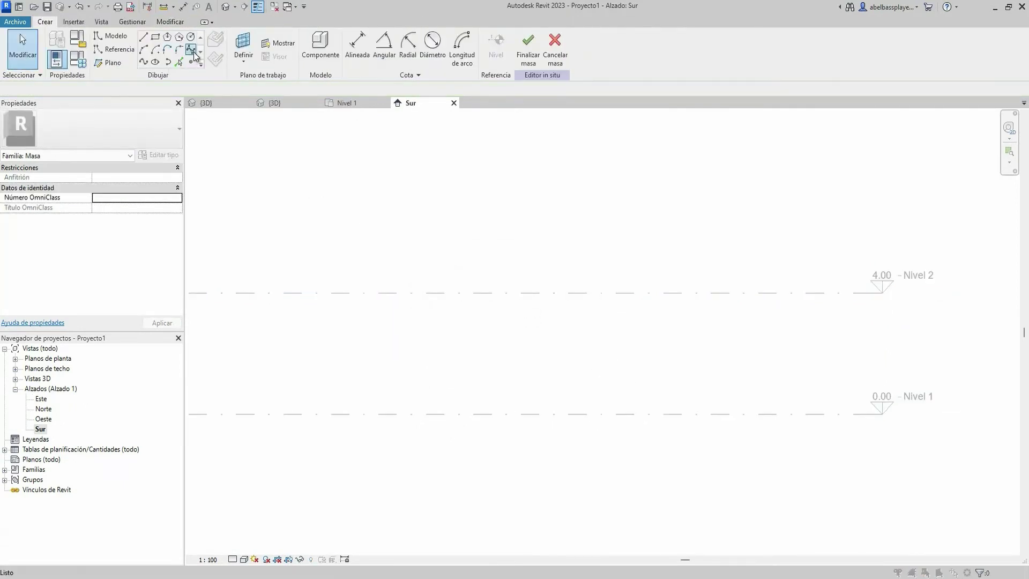
Step: Browse the named work planes in the Plano de trabajo dialog and confirm
left_click(501, 294)
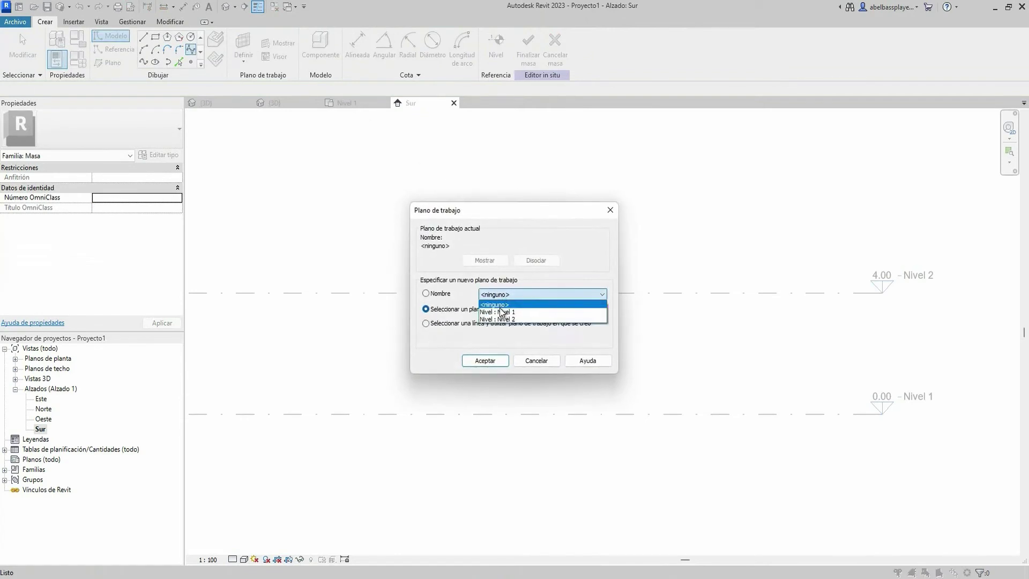
left_click(496, 304)
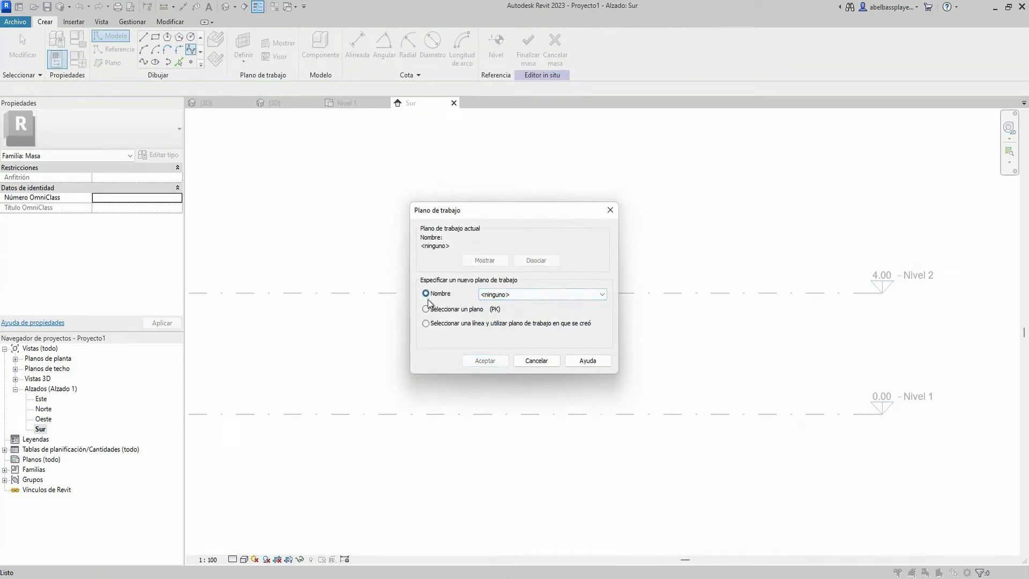
left_click(519, 294)
left_click(520, 294)
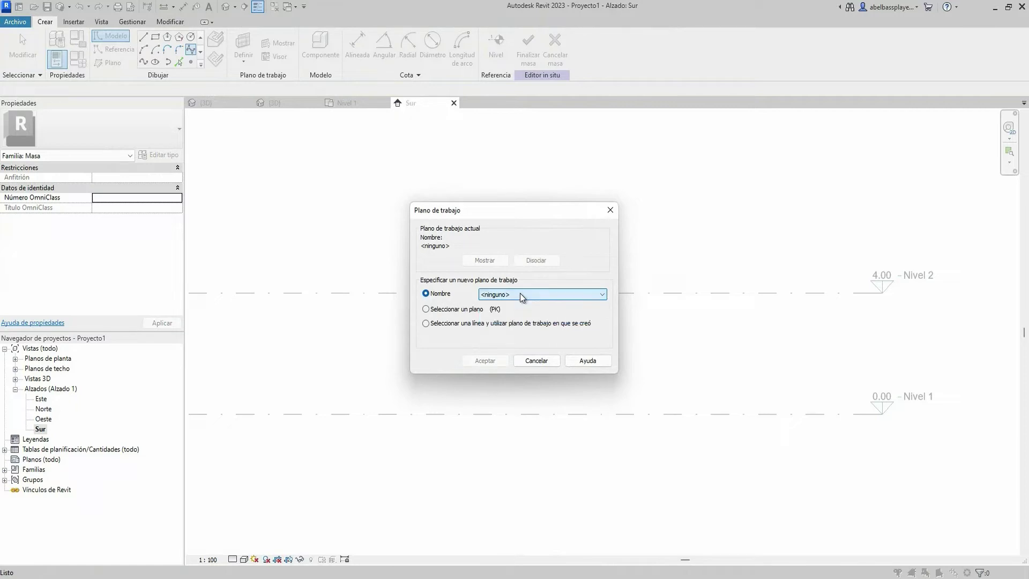
left_click(426, 324)
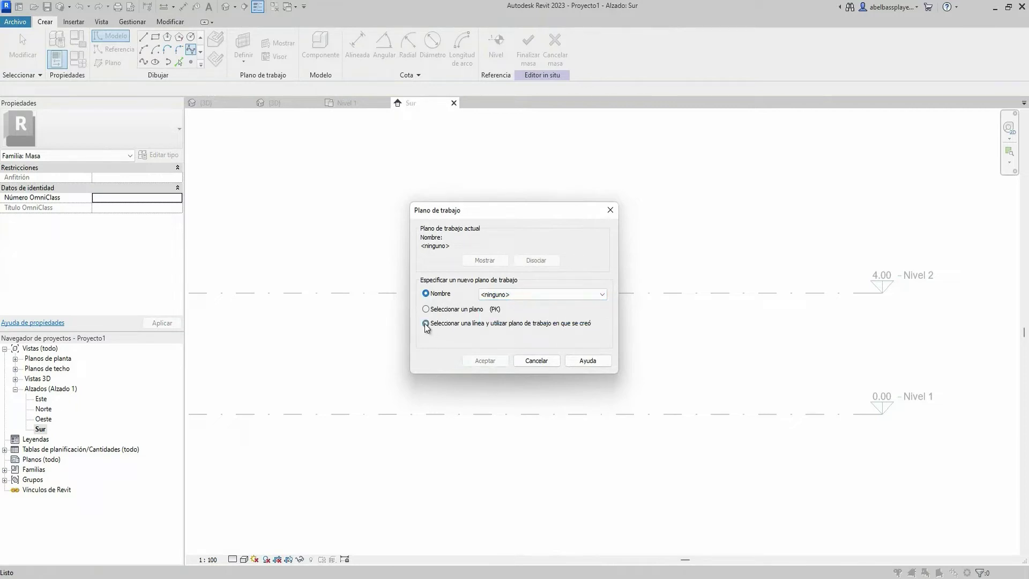
left_click(533, 294)
left_click(547, 363)
Step: Reopen the work plane settings and choose Seleccionar un plano
left_click(245, 62)
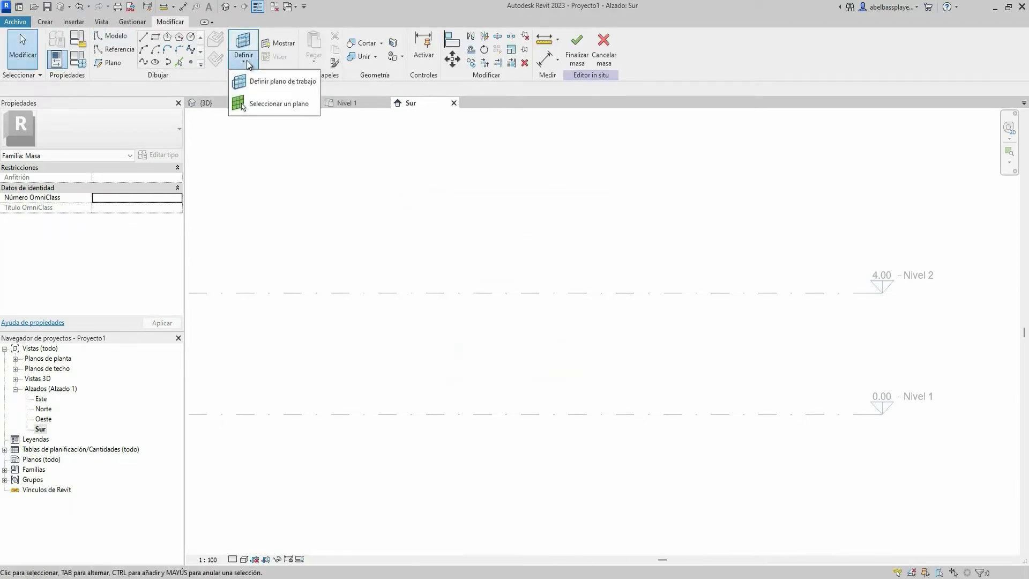
left_click(262, 91)
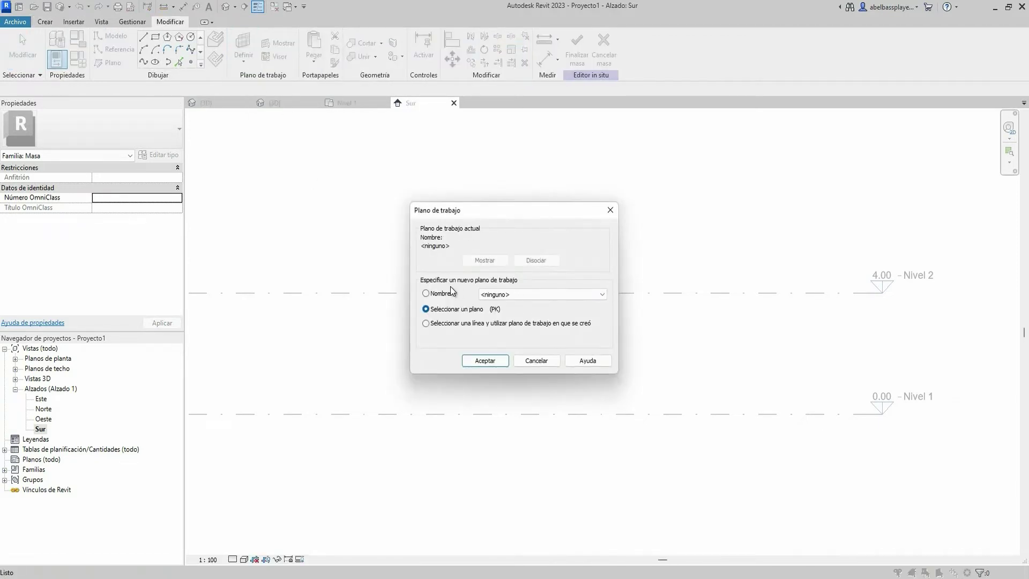
left_click(482, 295)
left_click(440, 298)
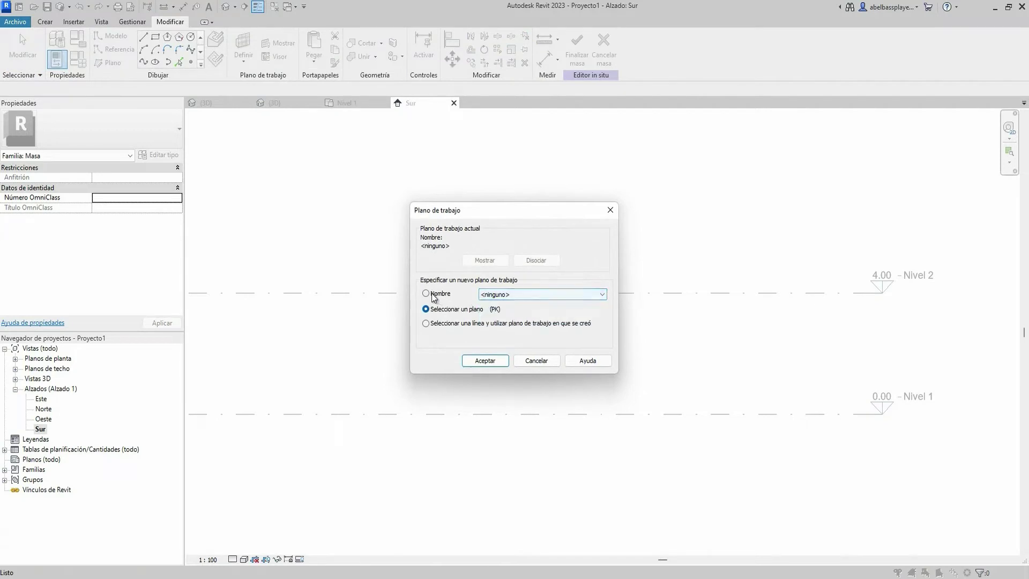
left_click(429, 324)
left_click(488, 297)
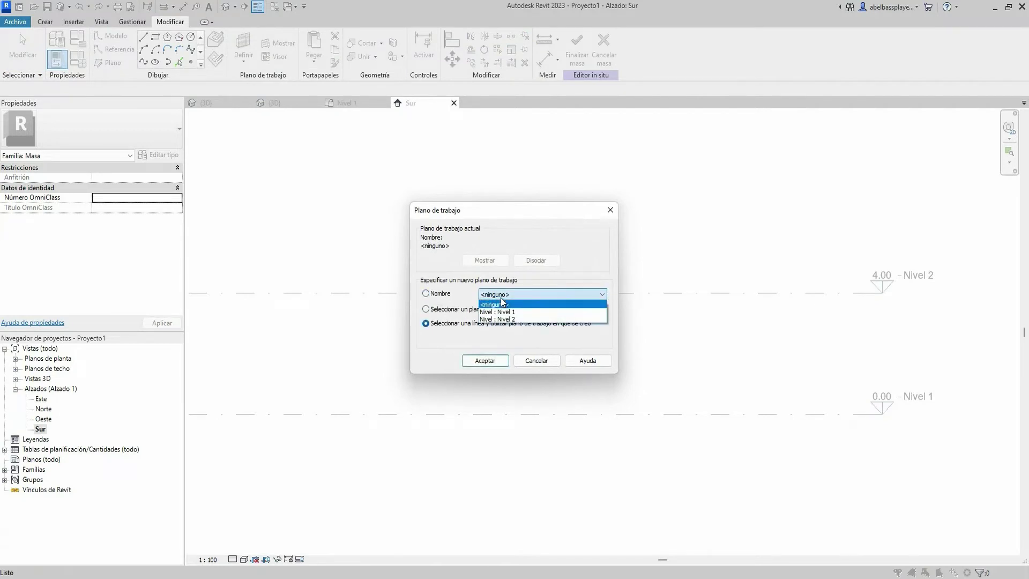
left_click(515, 303)
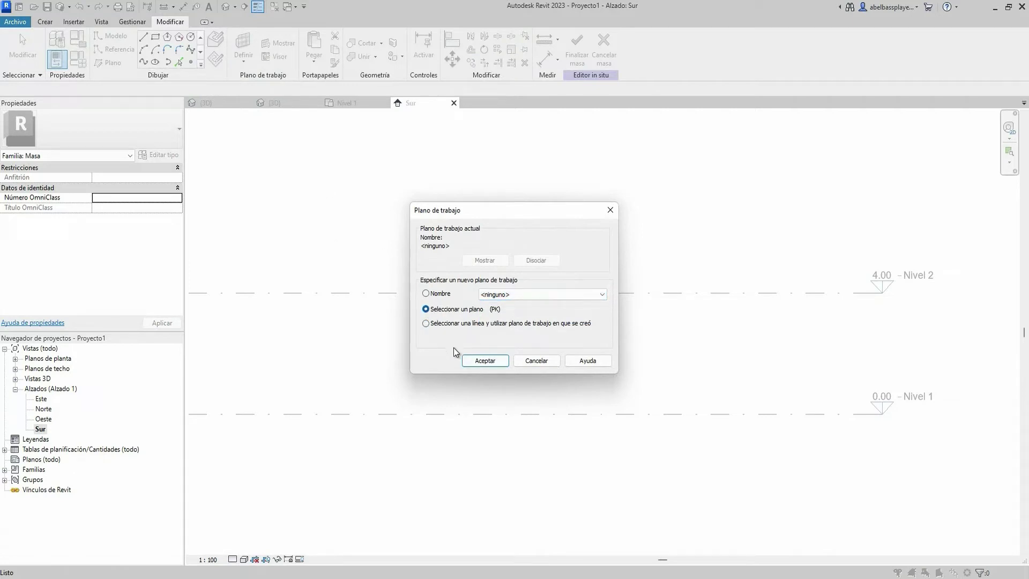
left_click(485, 361)
Step: Make the front reference plane on Nivel 1 the work plane
left_click(192, 51)
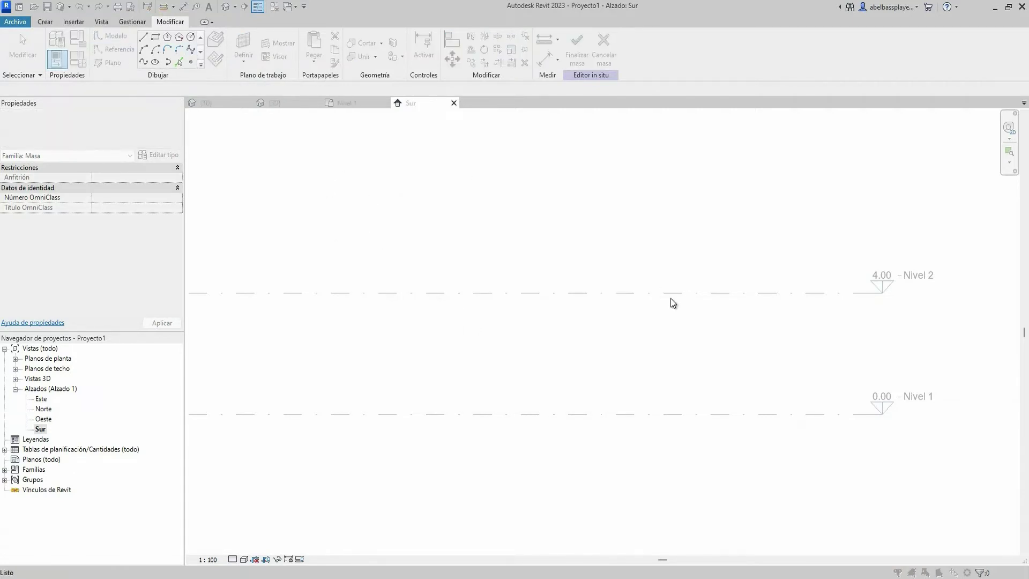
left_click(485, 361)
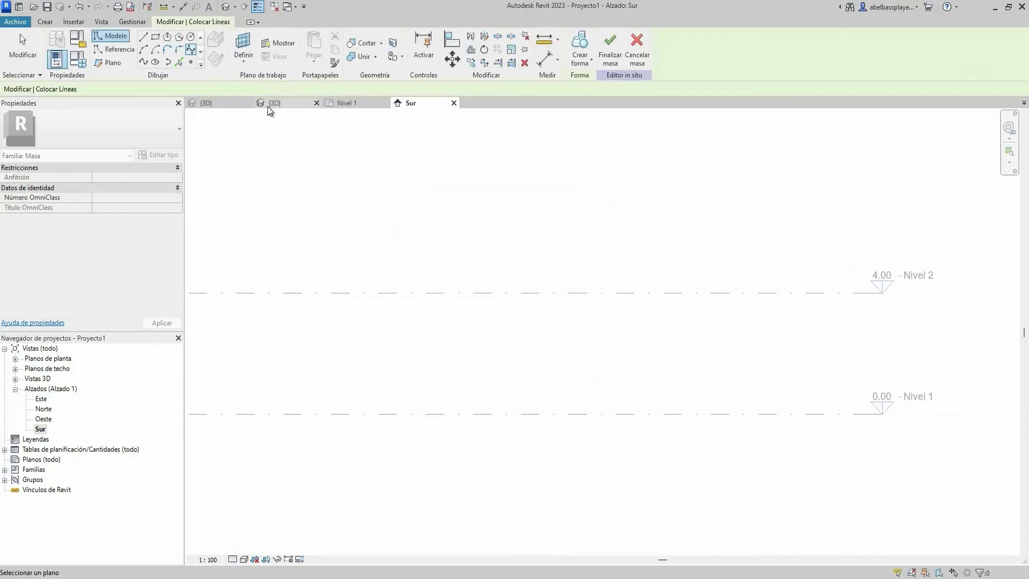
left_click(347, 103)
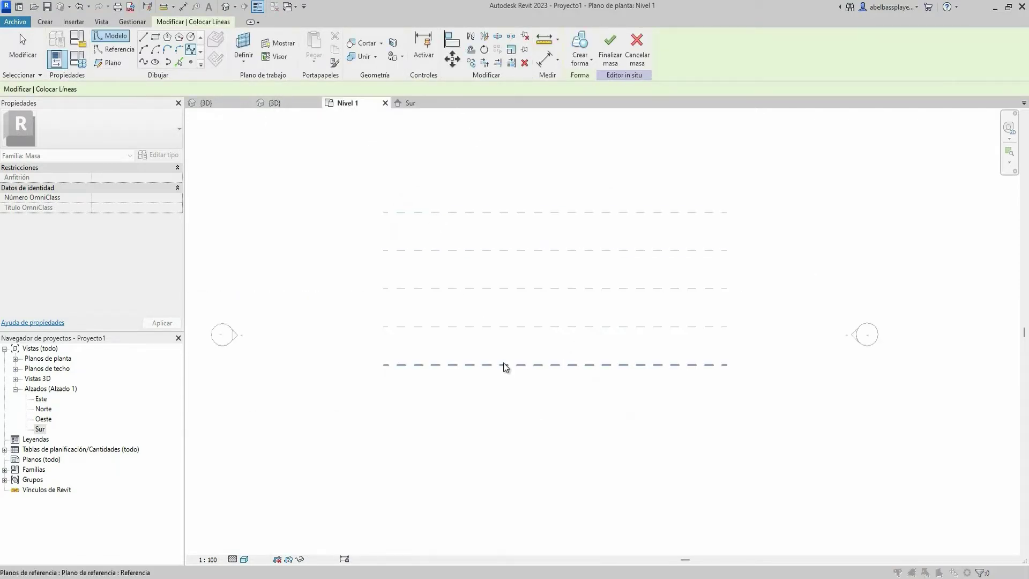
left_click(504, 364)
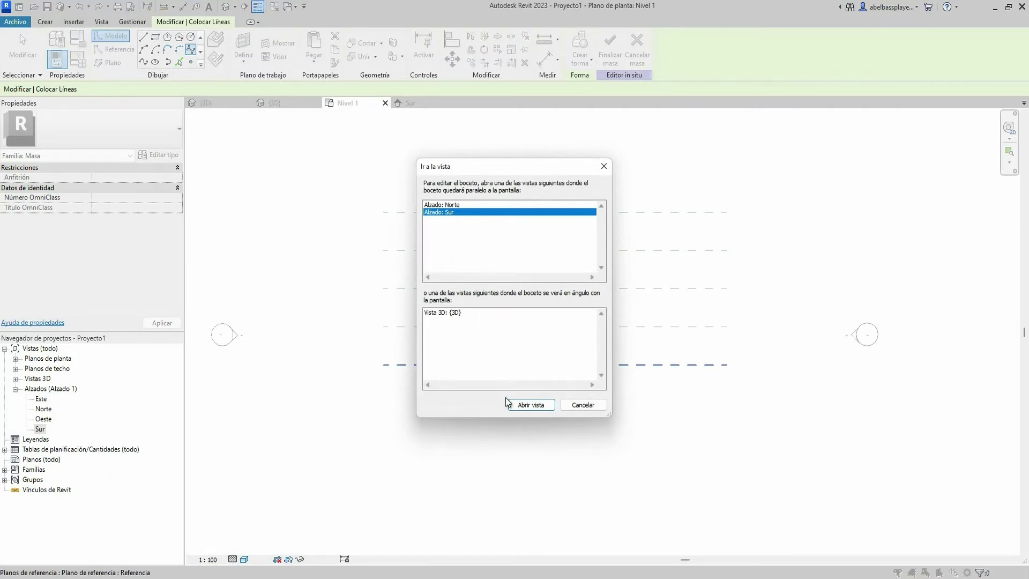
Step: In Alzado: Sur, start a spline at Nivel 1 rising to Nivel 2
left_click(531, 406)
scroll(643, 340, "down", 2)
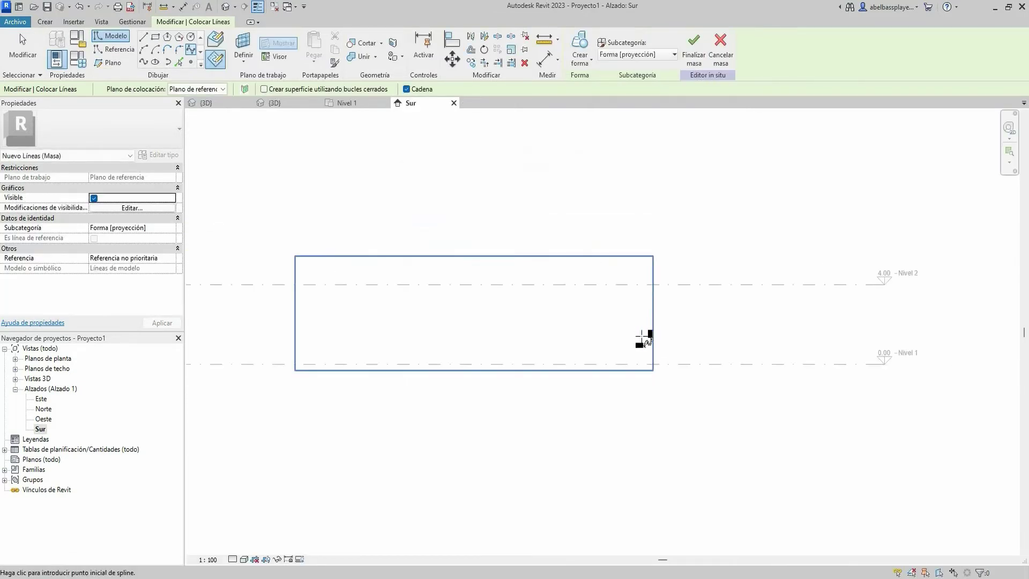
scroll(655, 359, "up", 2)
left_click(650, 365)
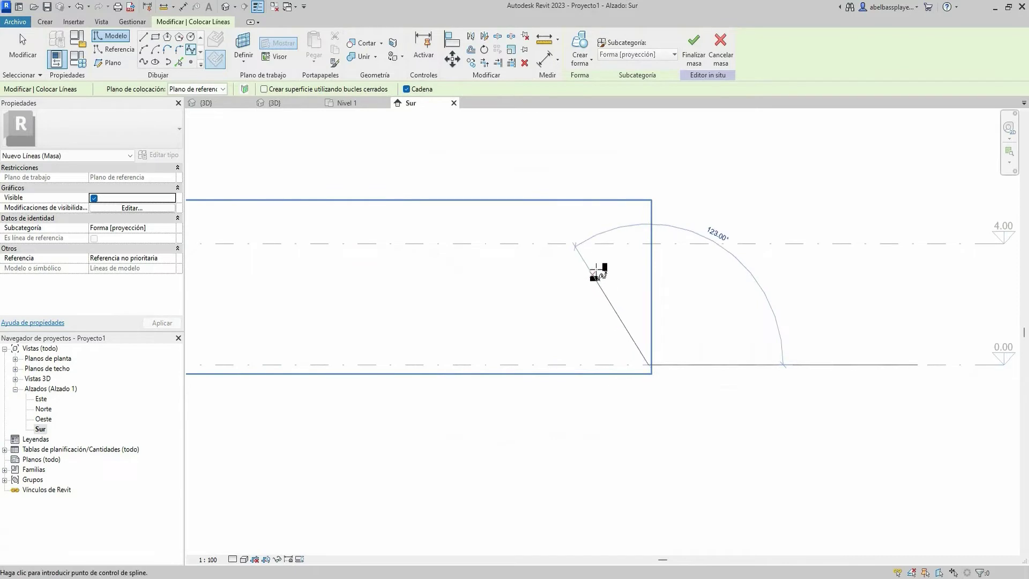
left_click(633, 244)
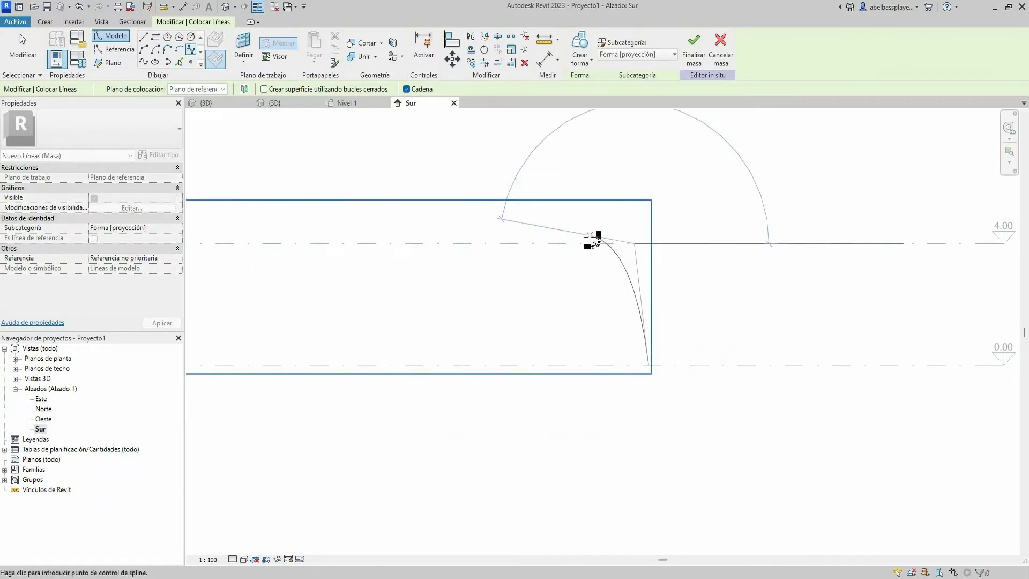
left_click(554, 243)
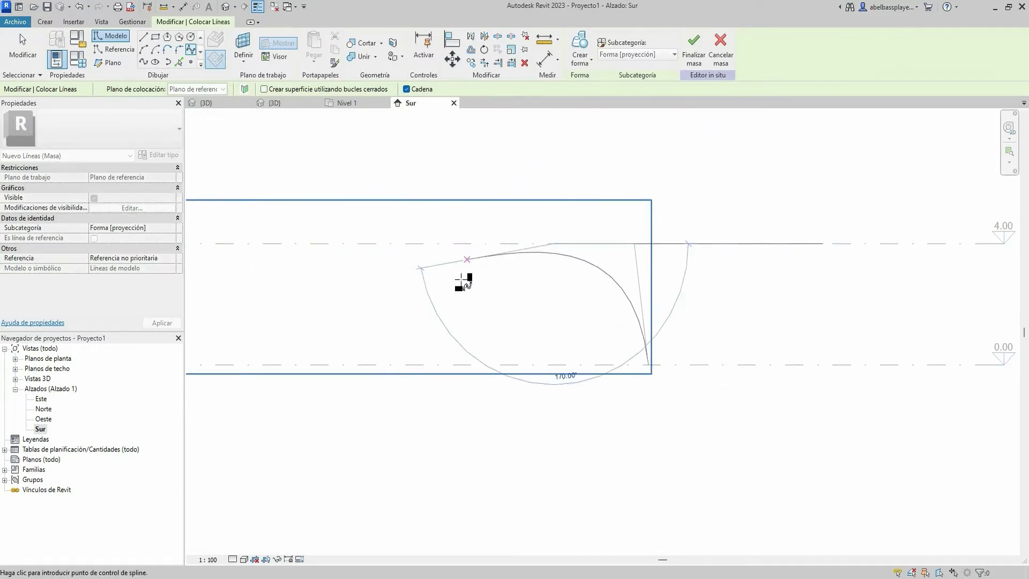
left_click(528, 244)
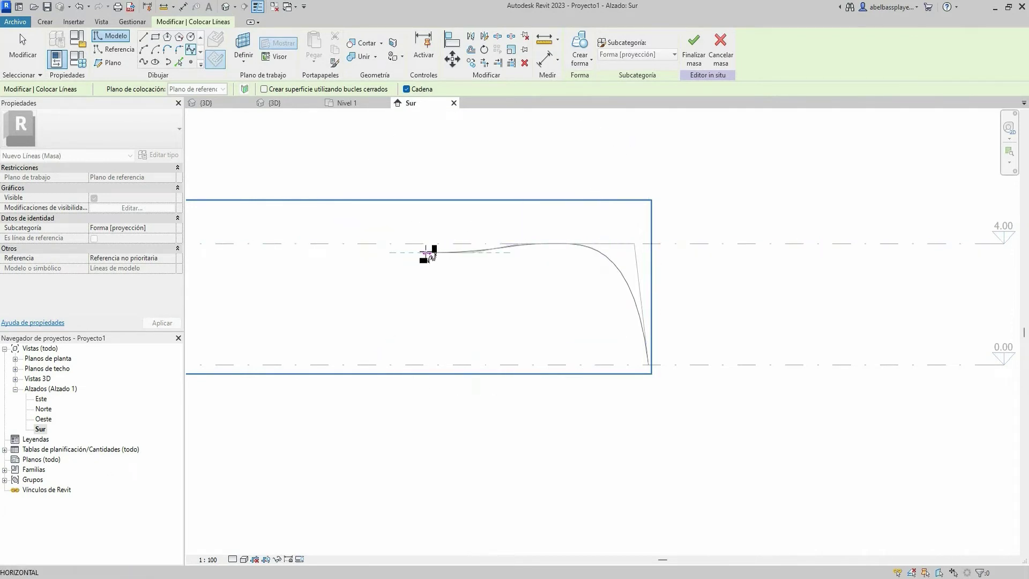
Step: Continue the spline leftward along Nivel 2 with a dip below it
scroll(499, 263, "up", 1)
scroll(560, 257, "up", 1)
left_click(560, 256)
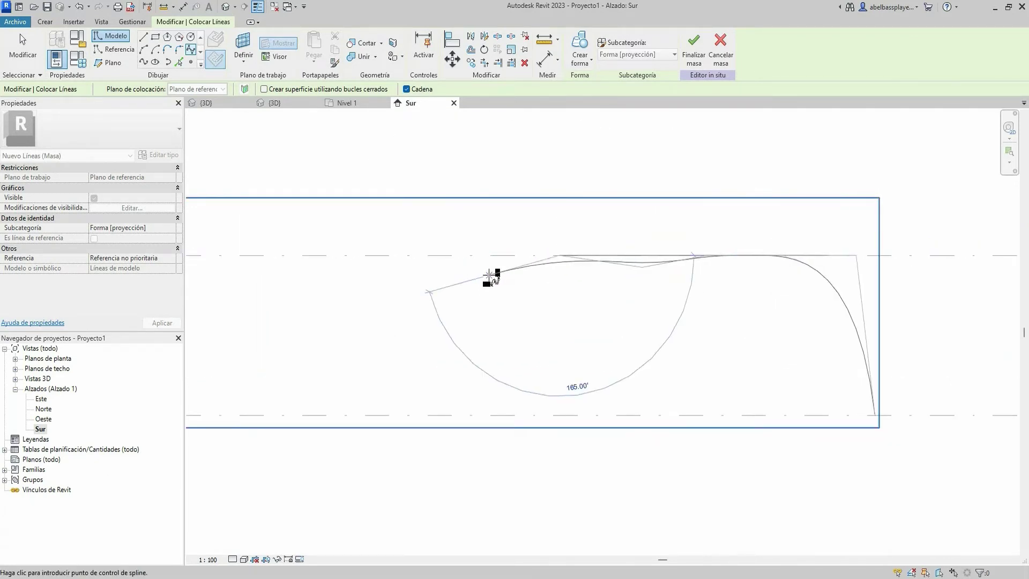
left_click(475, 278)
left_click(409, 256)
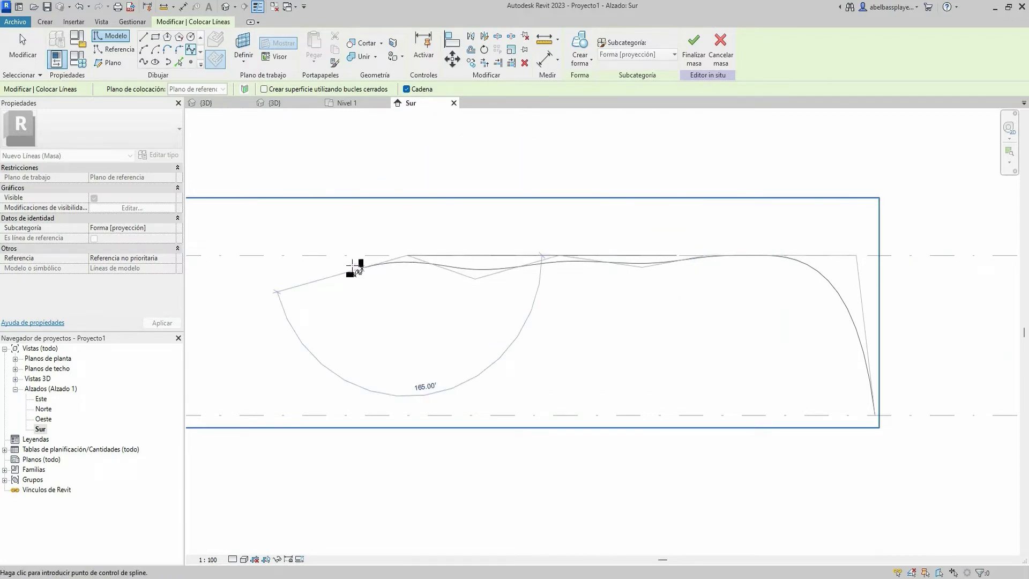
key("Escape")
key("Escape")
Step: Drag three spline control points to reshape the wave's ends and dip
left_click(564, 262)
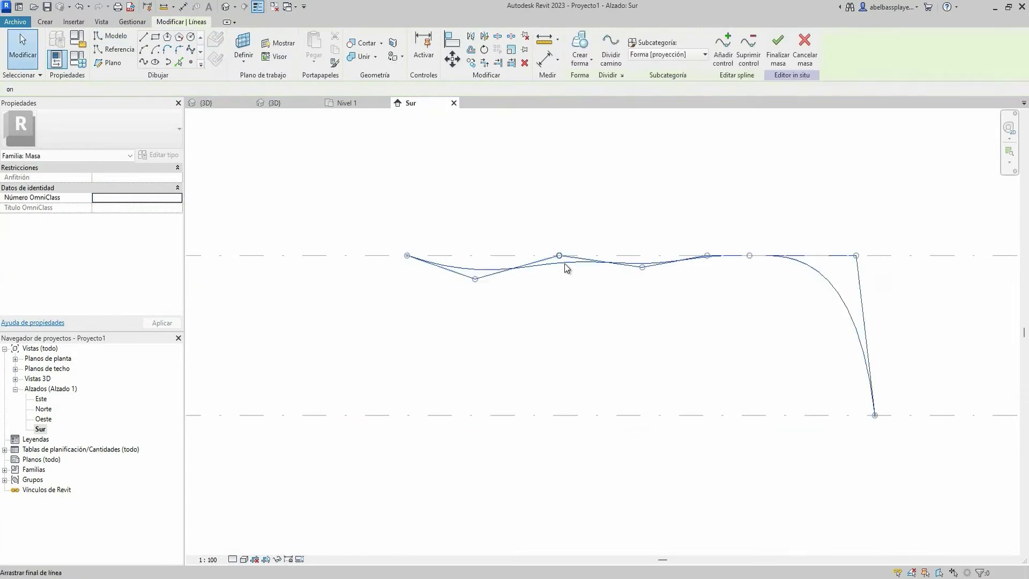
scroll(595, 265, "up", 2)
left_click_drag(658, 268, 658, 285)
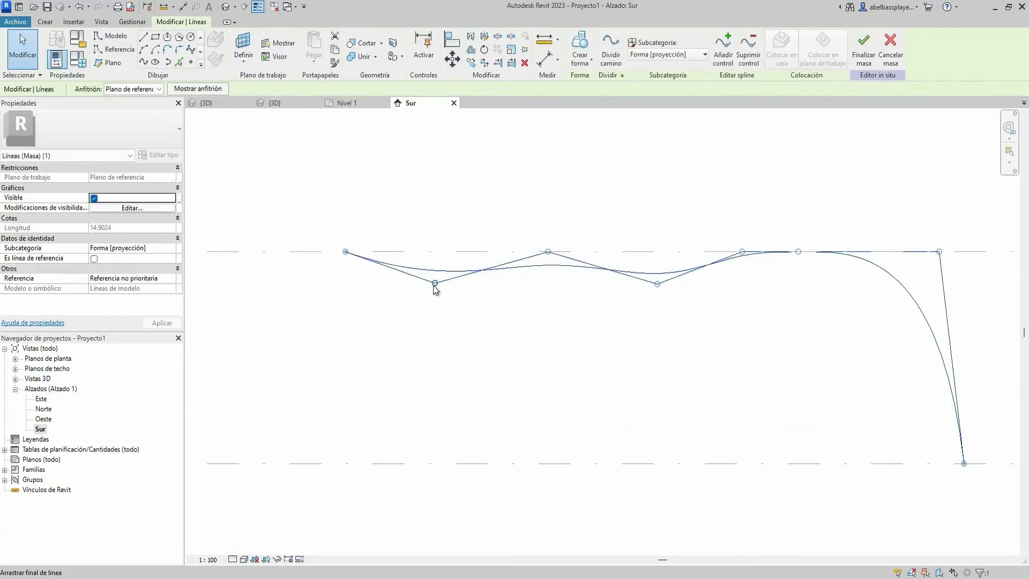
left_click_drag(443, 284, 407, 317)
mouse_move(352, 246)
left_mouse_down()
mouse_move(391, 262)
mouse_move(355, 252)
left_mouse_up()
left_click(662, 177)
scroll(662, 176, "down", 2)
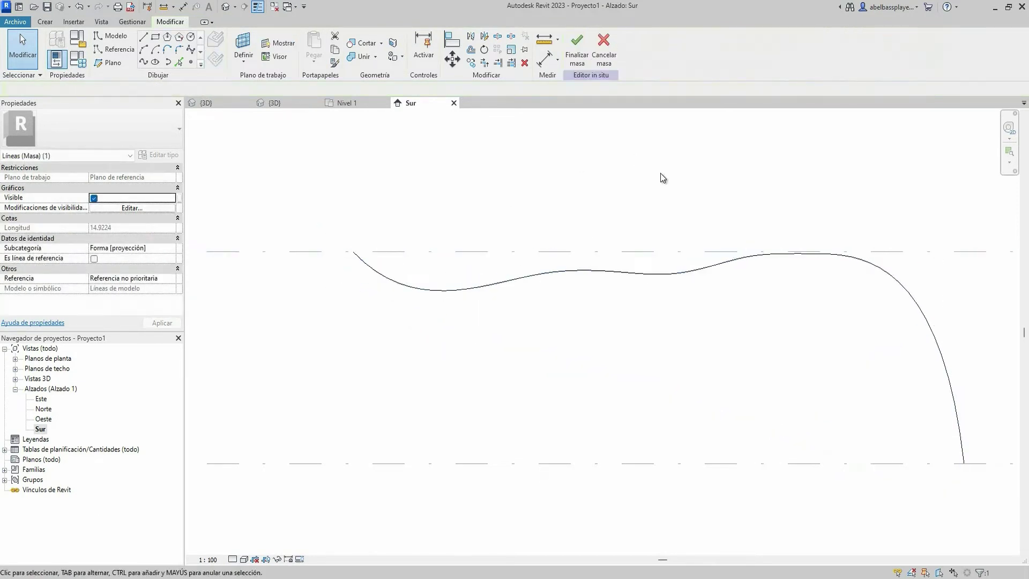
Step: Soften the dip with two more point adjustments, then position the spline copy on Nivel 1
left_click(864, 299)
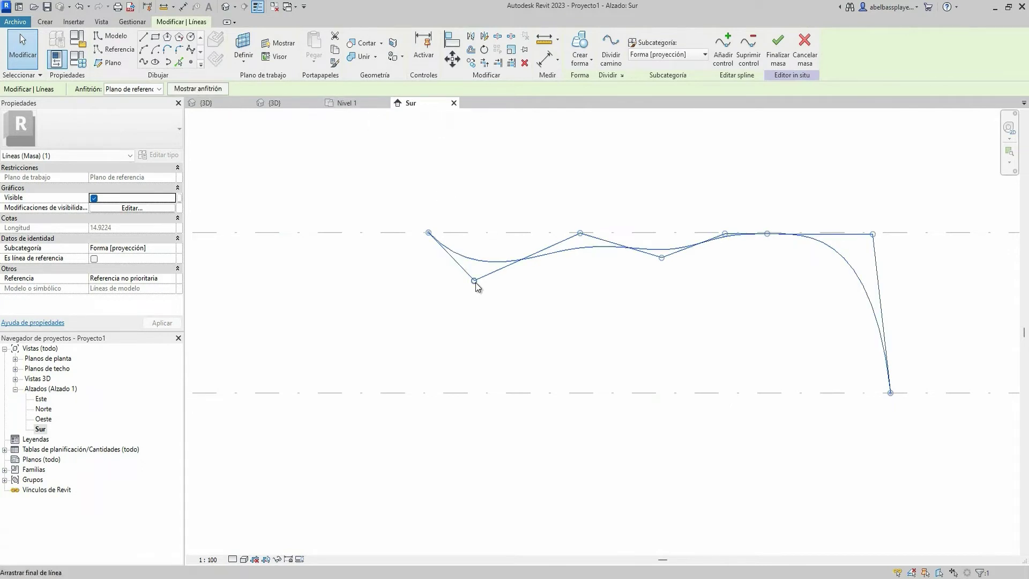
left_click_drag(474, 281, 491, 270)
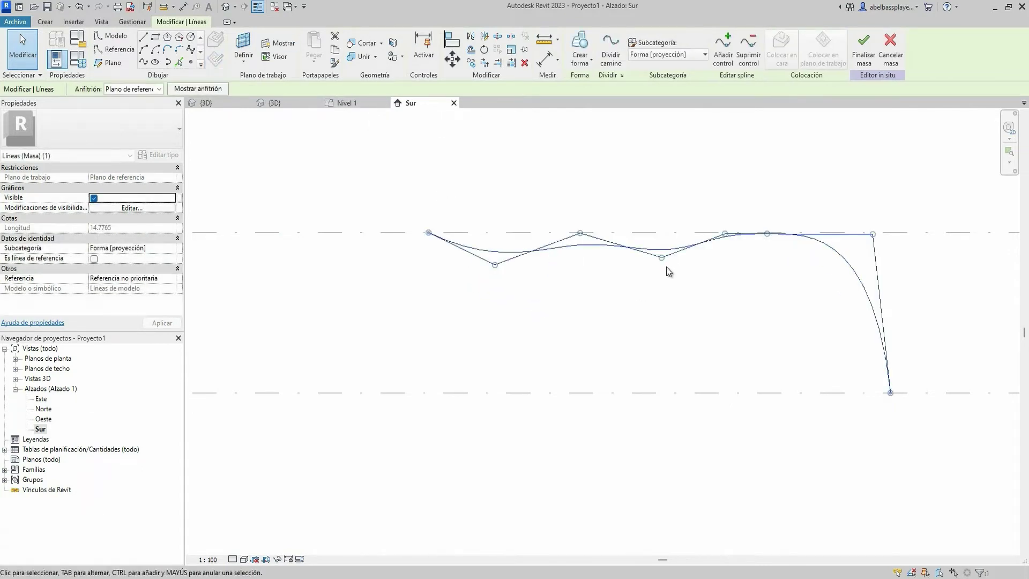
mouse_move(663, 257)
left_mouse_down()
mouse_move(663, 272)
mouse_move(682, 265)
left_mouse_up()
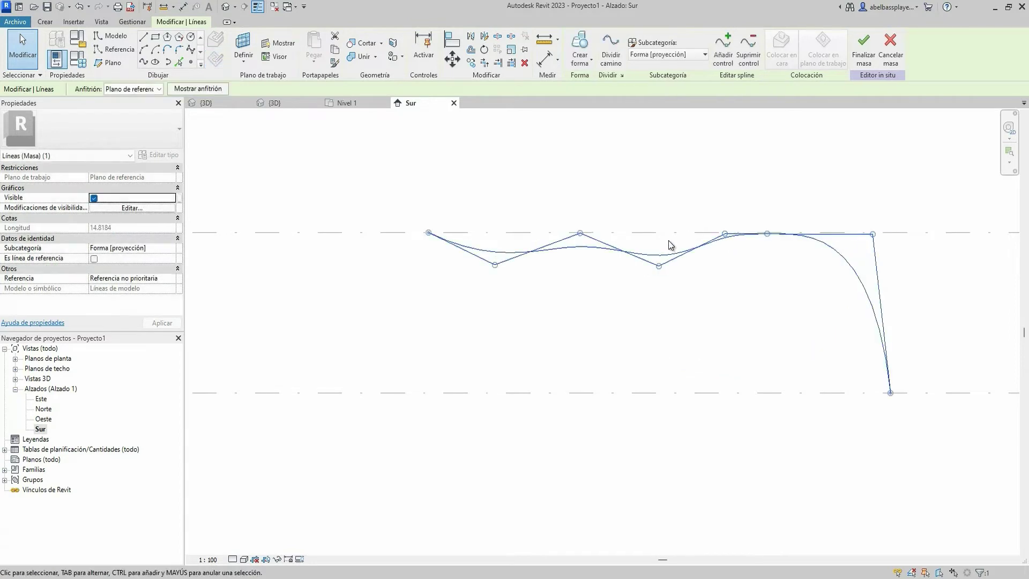
left_click(348, 103)
left_click_drag(567, 340, 500, 333)
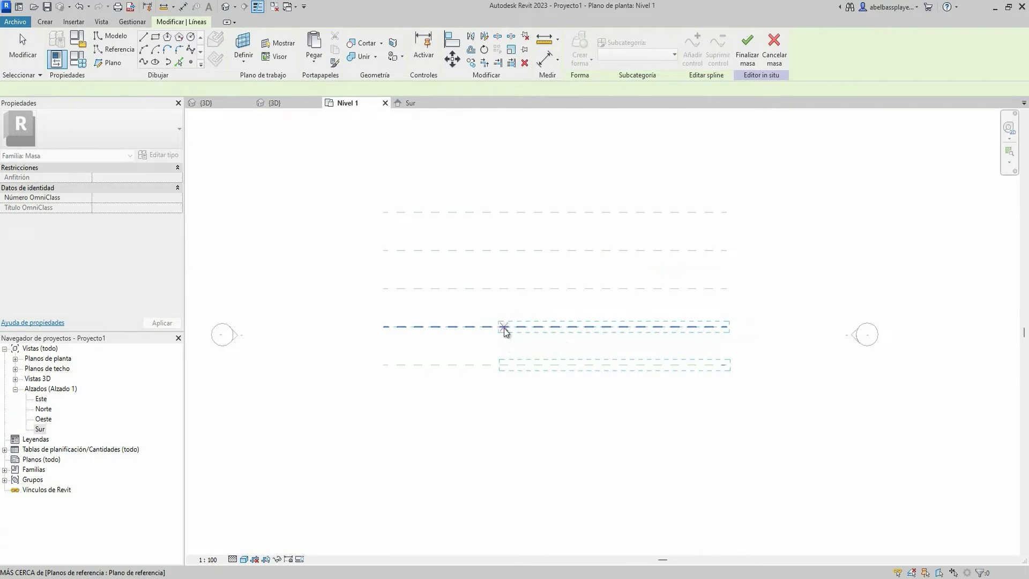
Step: Place spline copies on the higher reference planes and view them in {3D}
left_click(505, 330)
left_click_drag(506, 324, 504, 253)
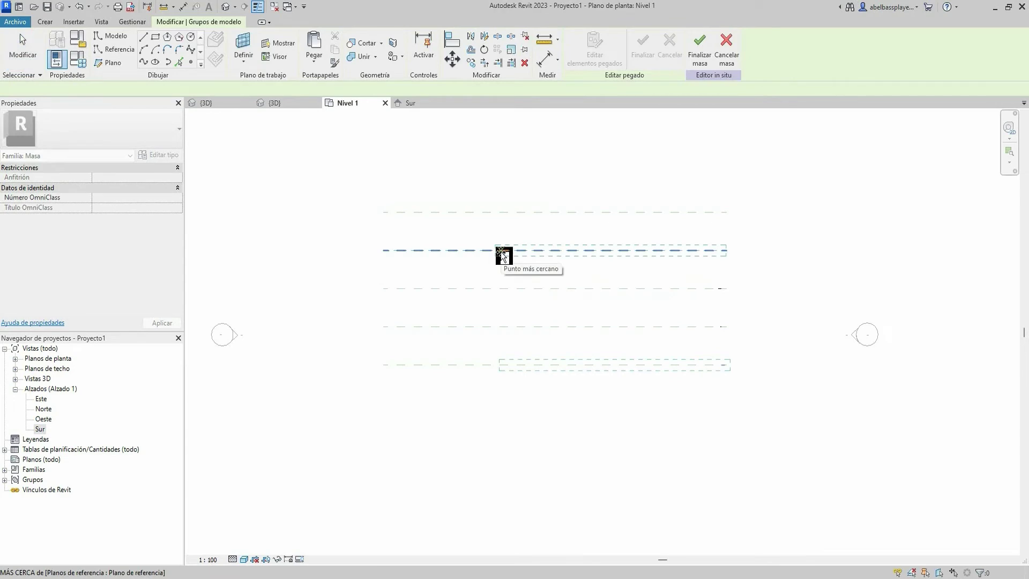
left_click_drag(503, 253, 502, 212)
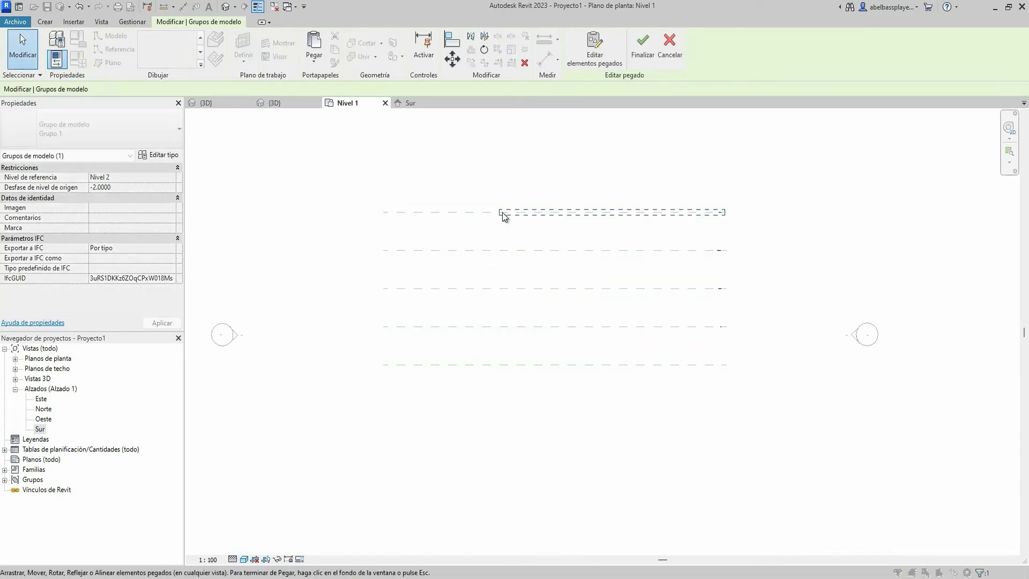
key("Escape")
left_click(289, 102)
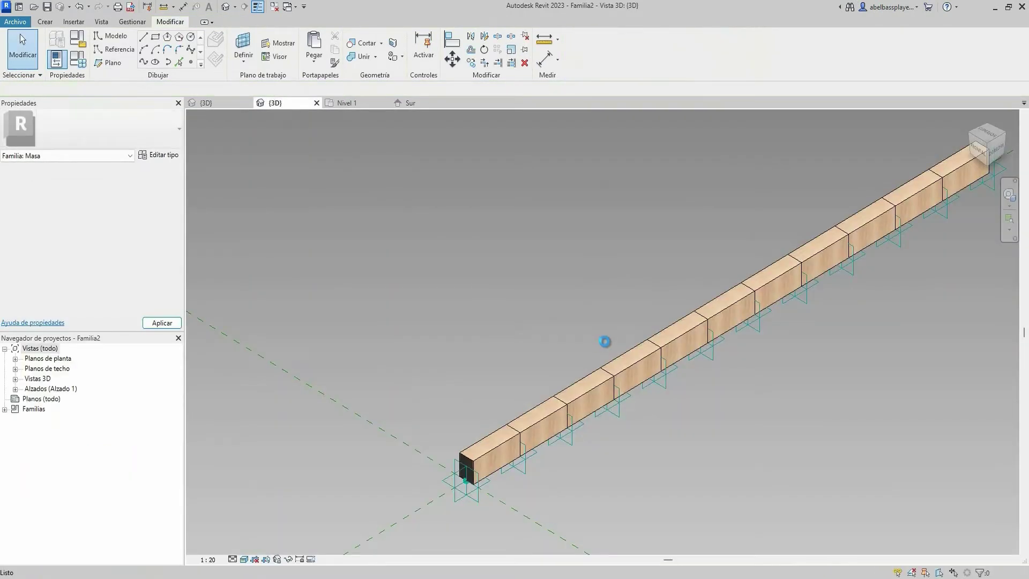
left_click(614, 193)
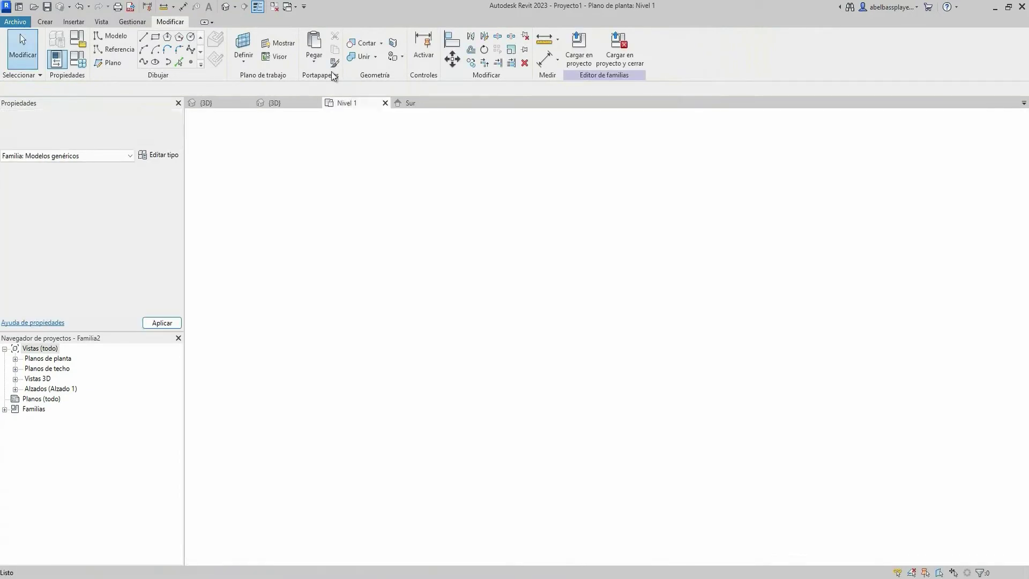
Step: Loft the selected wavy splines into a surface with Crear forma and select it
scroll(686, 338, "up", 3)
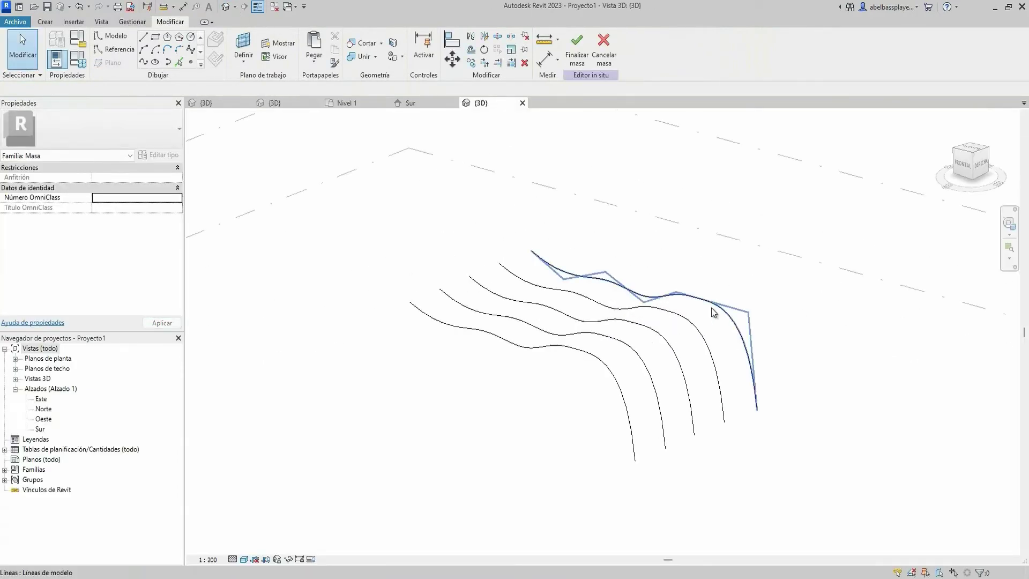
left_click(712, 307)
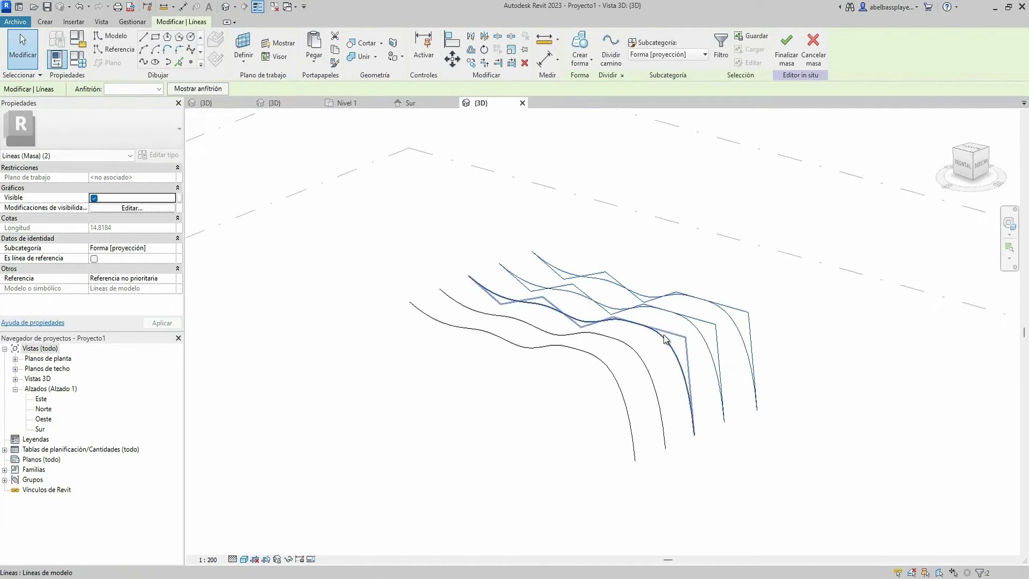
left_click(664, 334, "ctrl")
left_click(634, 350, "ctrl")
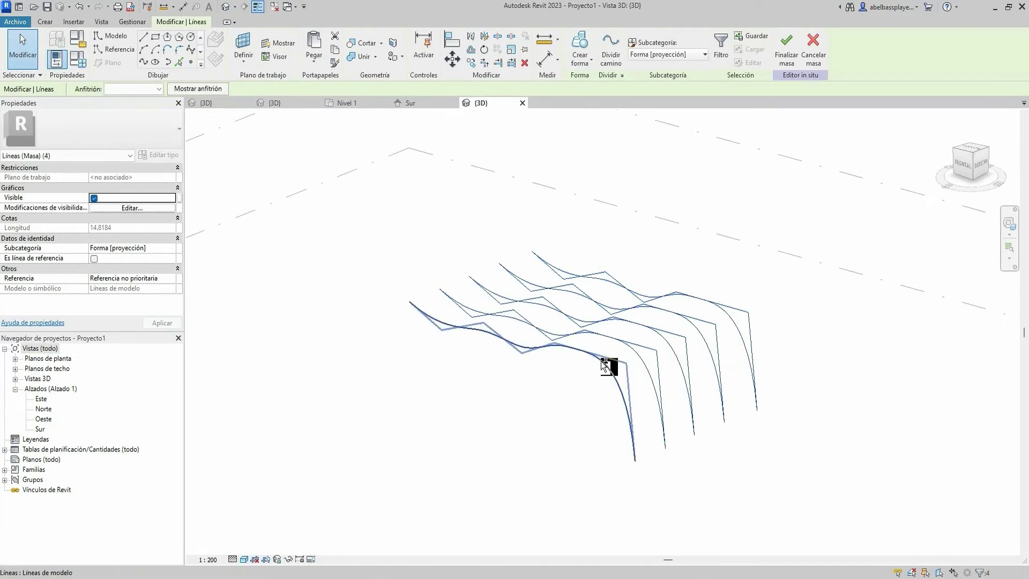
left_click(608, 361, "ctrl")
left_click(579, 42)
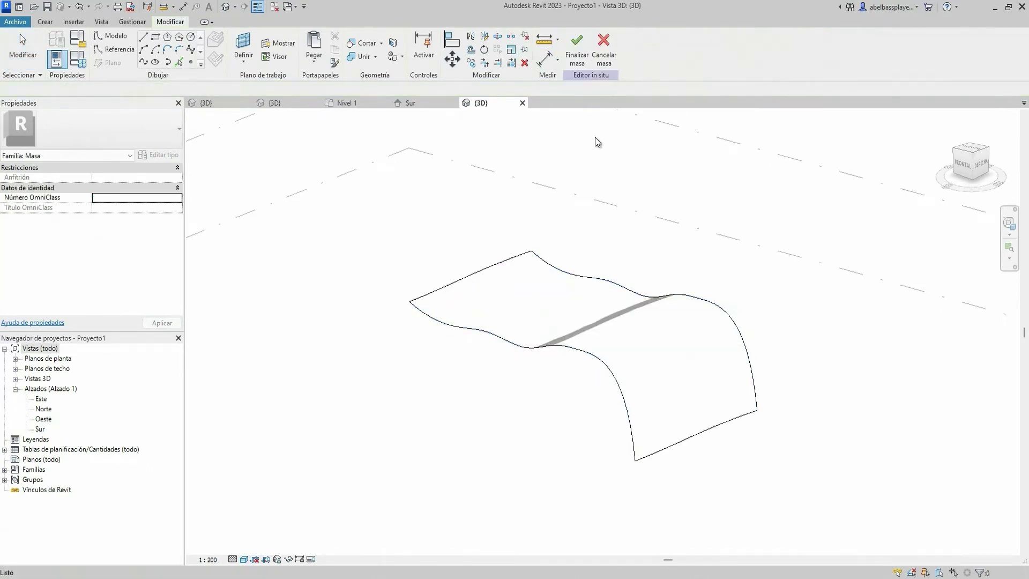
left_click(569, 343)
key("Escape")
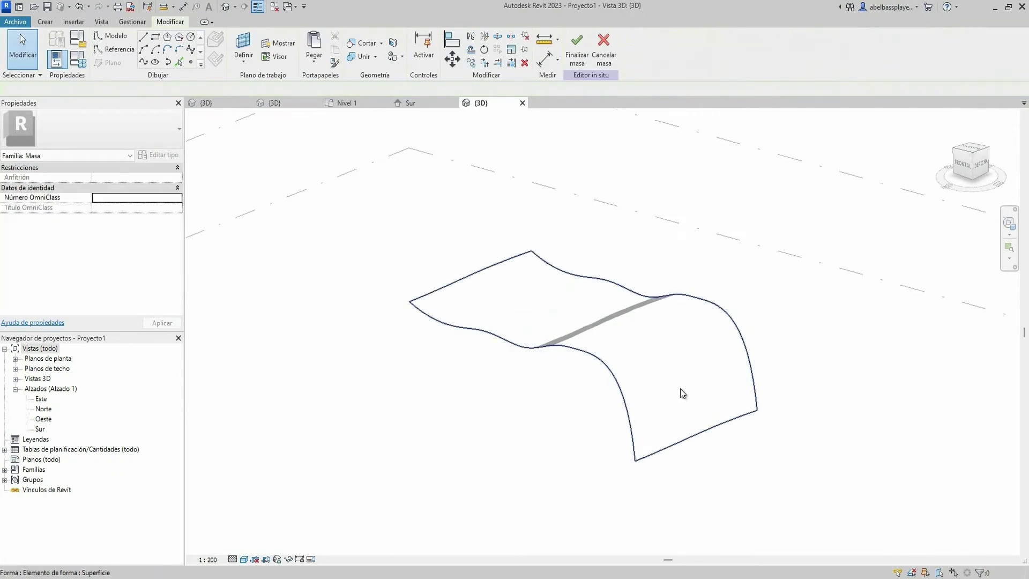
left_click(604, 327)
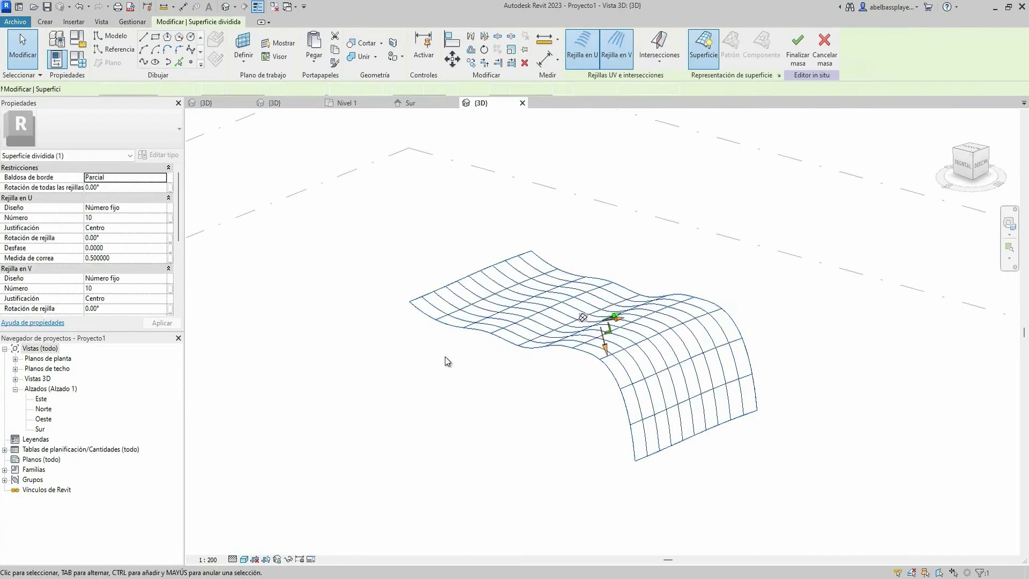
Step: Set the divided surface to 20 U-grid and 12 V-grid divisions
mouse_move(445, 356)
middle_mouse_down("shift")
mouse_move(580, 271)
mouse_move(520, 312)
middle_mouse_up("shift")
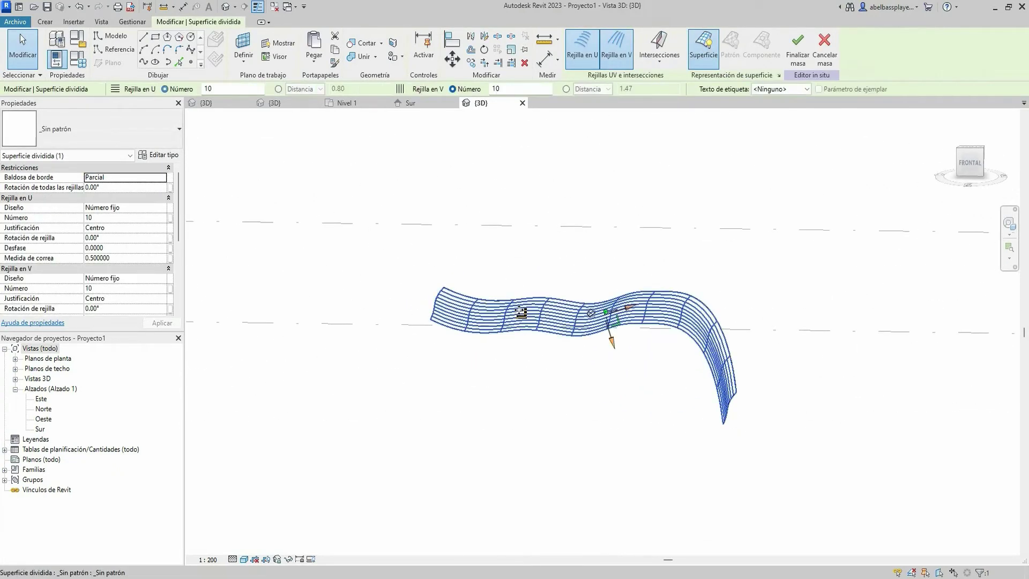
middle_click_drag(604, 328, 640, 365, "shift")
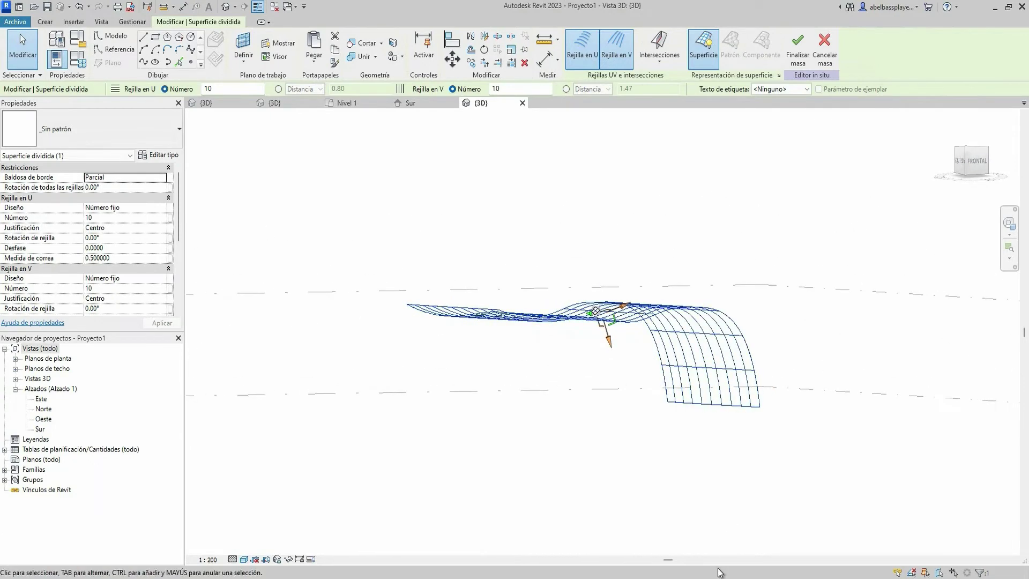
middle_click_drag(721, 370, 577, 416, "shift")
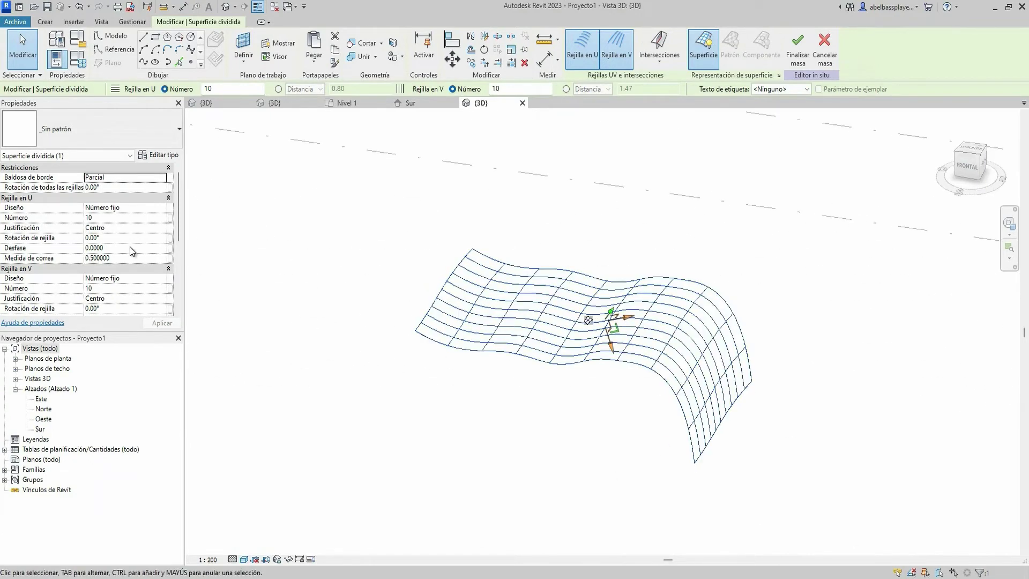
left_click(142, 220)
scroll(483, 285, "up", 2)
scroll(483, 284, "up", 1)
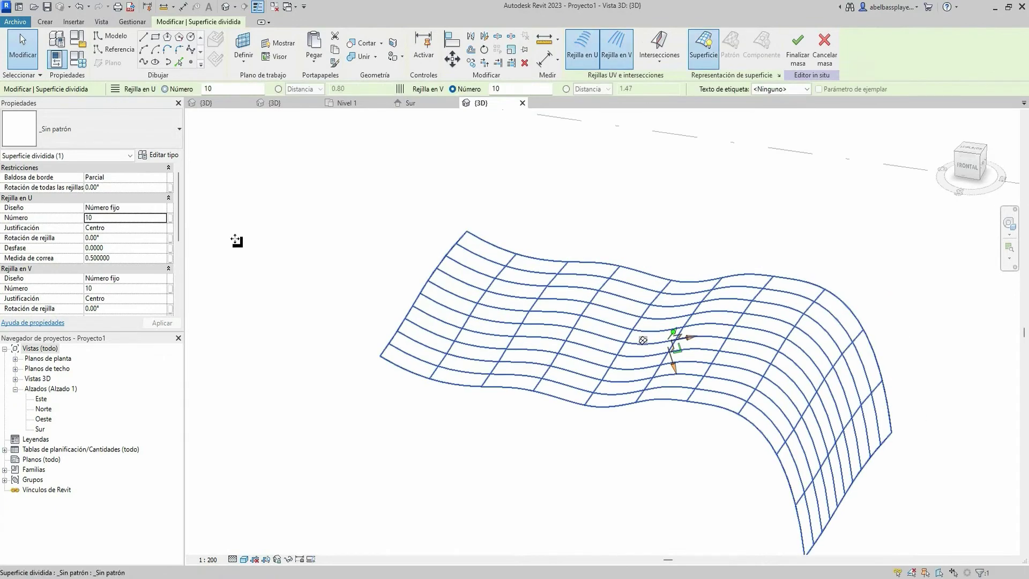
left_click(149, 217)
type("20")
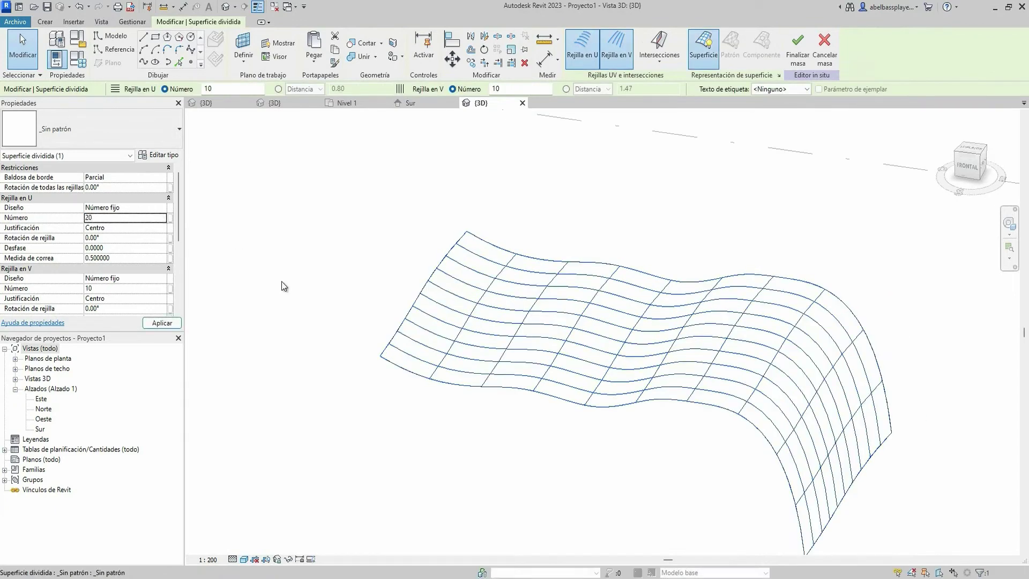
left_click(124, 289)
type("12")
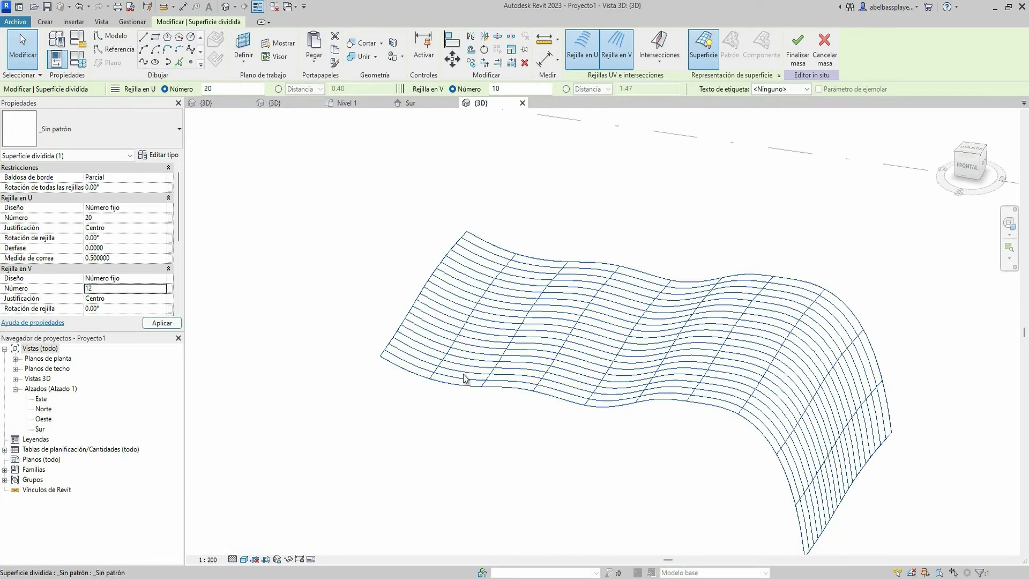
key("Return")
Step: Turn on Nodos in the surface representation settings
middle_click_drag(547, 399, 498, 356)
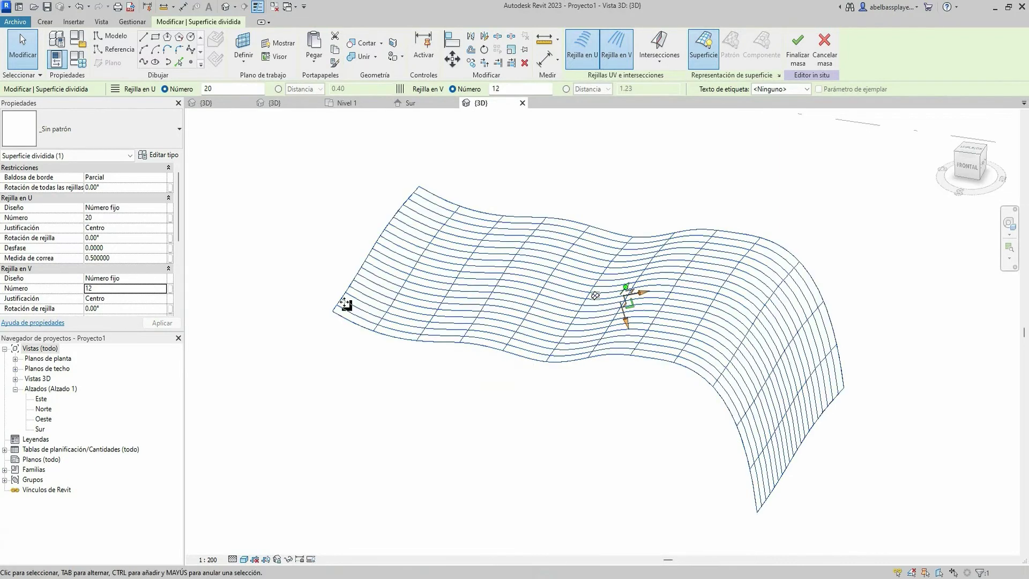
left_click(780, 76)
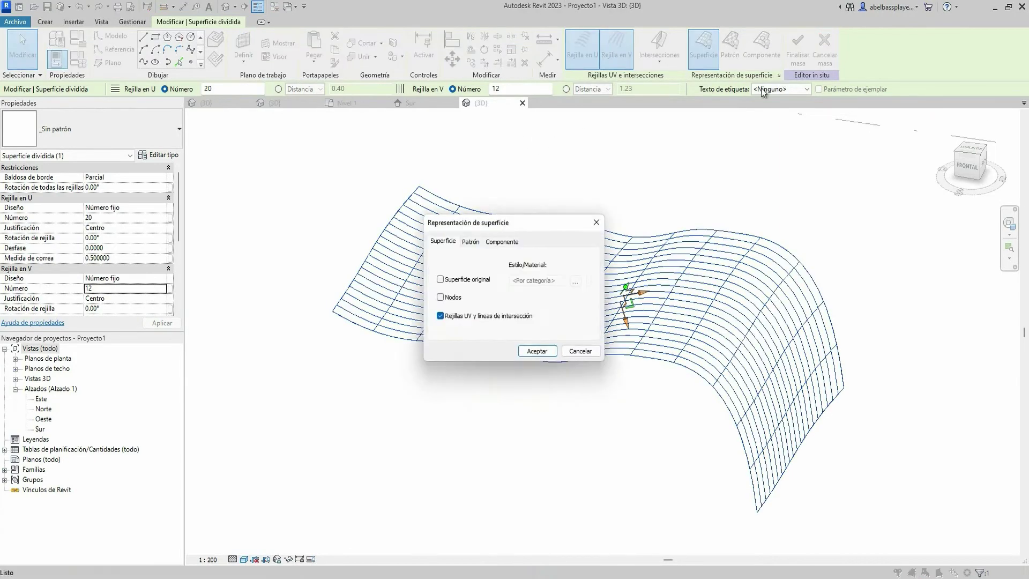
left_click(537, 351)
left_click(291, 105)
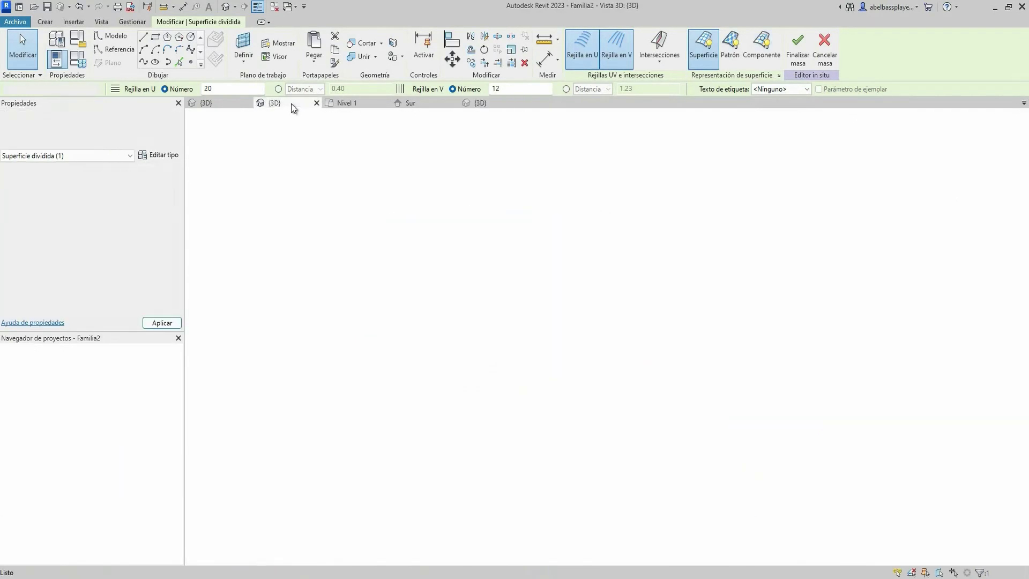
left_click(15, 22)
mouse_move(40, 157)
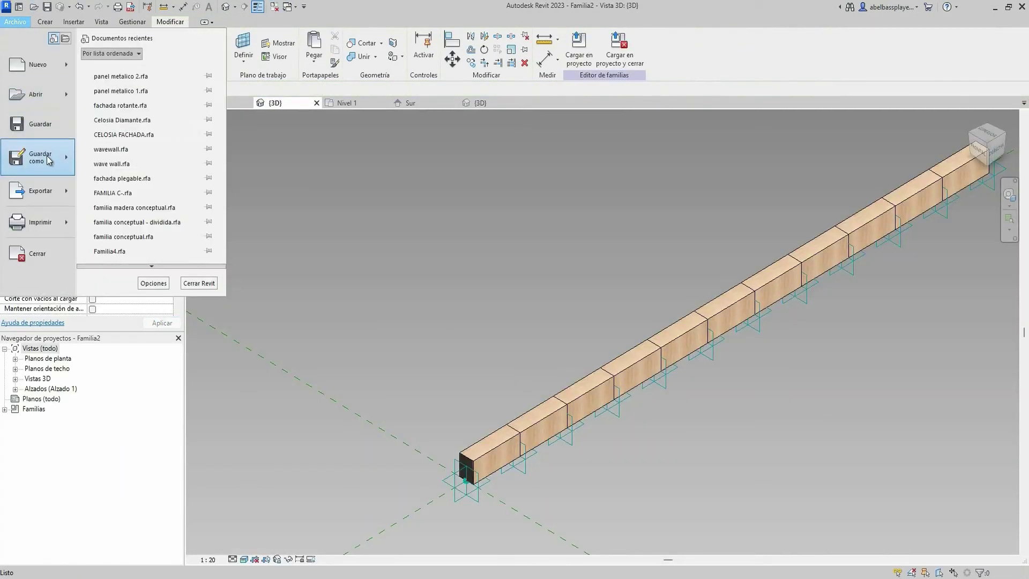
left_click(126, 152)
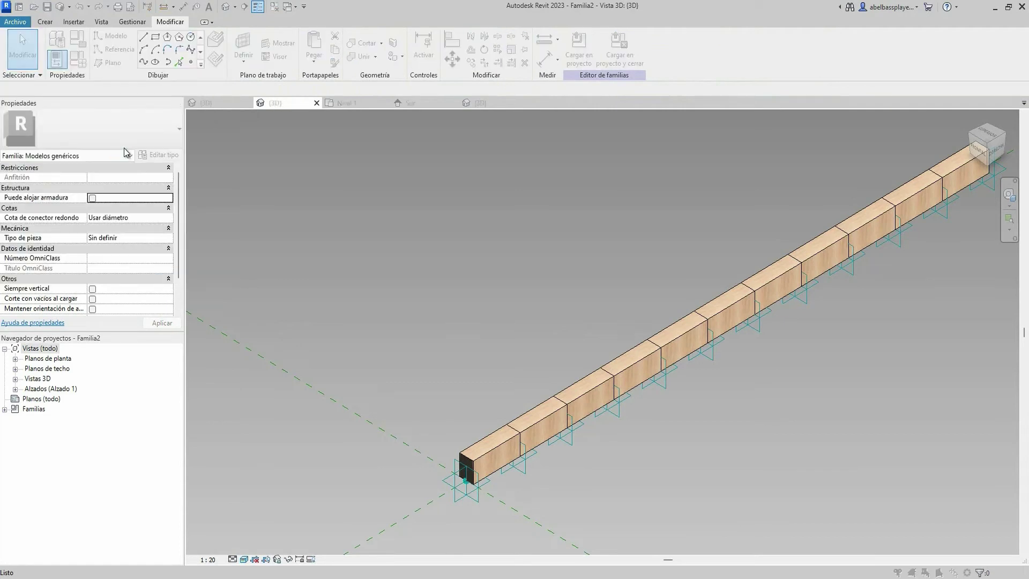
type("Familia plafón curvo")
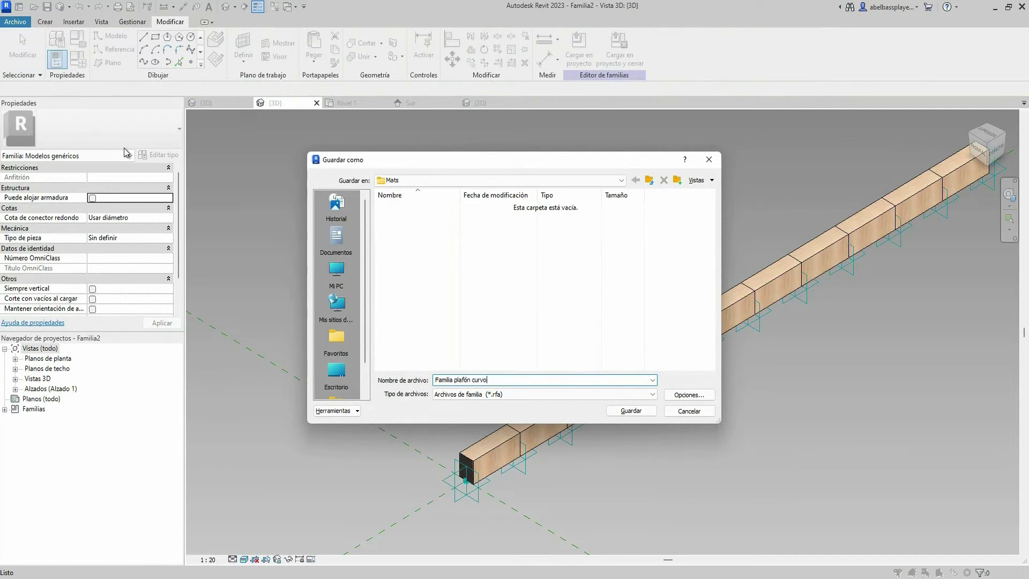
key("Return")
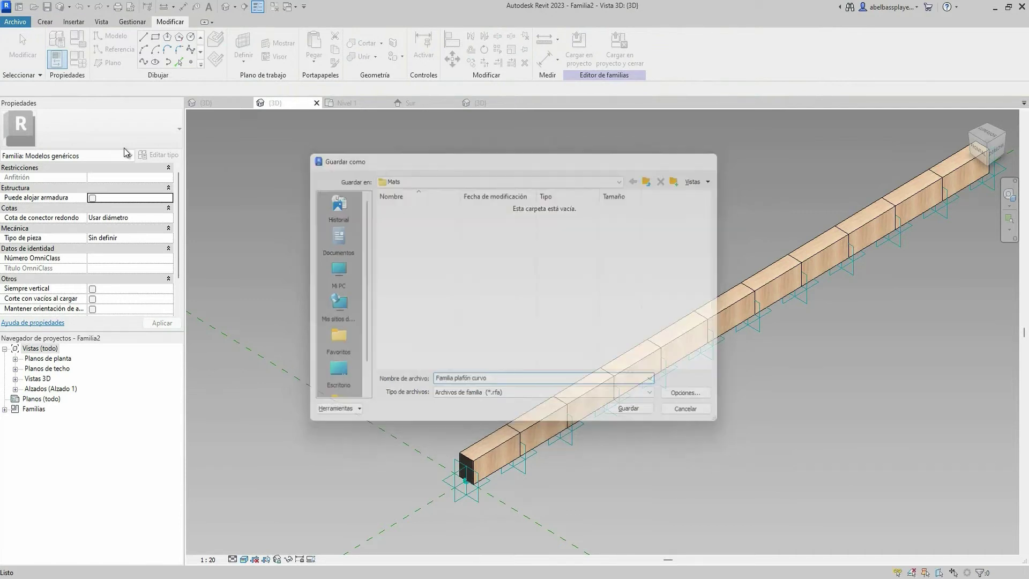
left_click(586, 309)
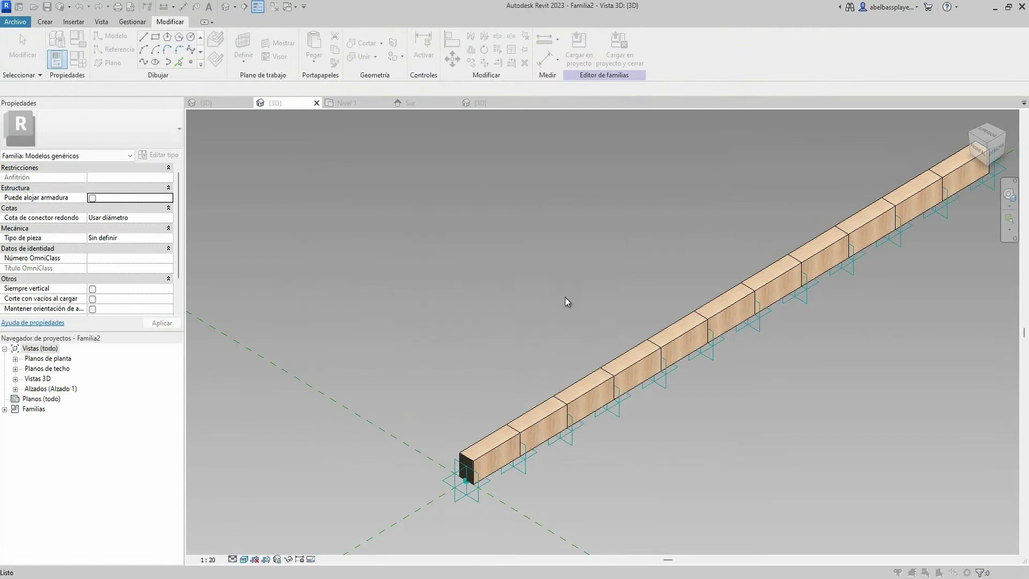
Step: Load the Familia2 beam family into Proyecto1
left_click(580, 295)
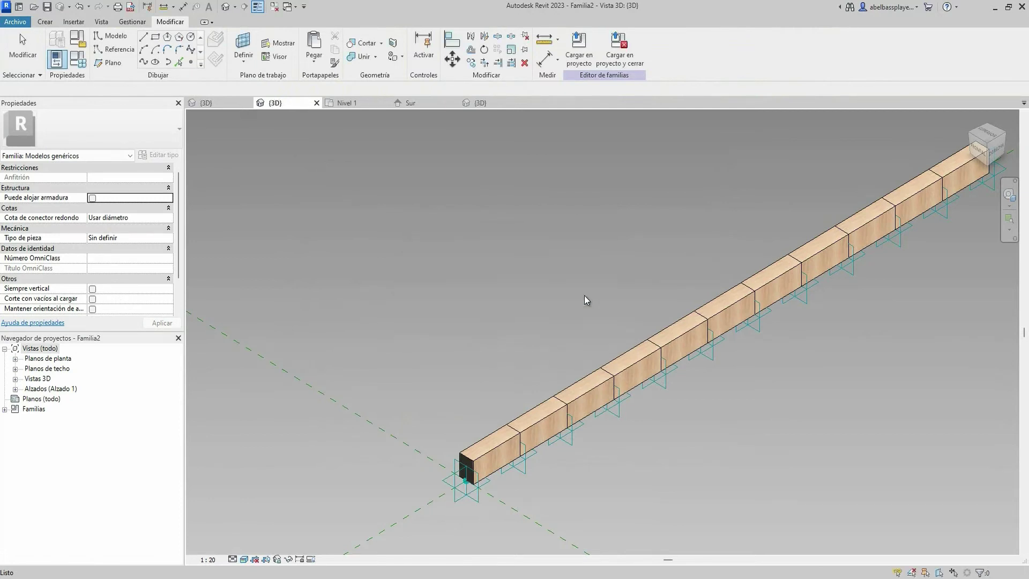
left_click(221, 107)
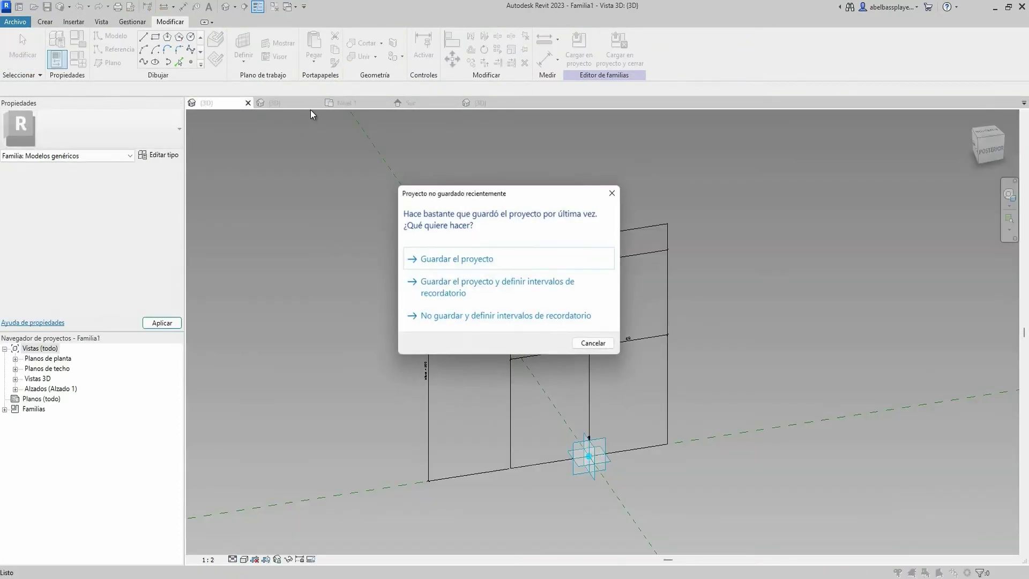
key("Escape")
left_click(288, 101)
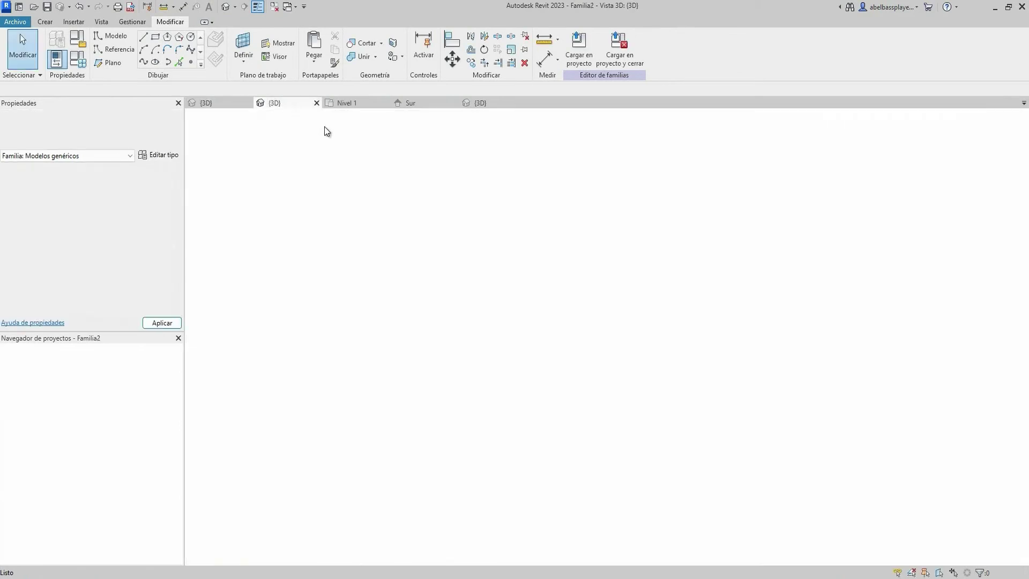
left_click(581, 56)
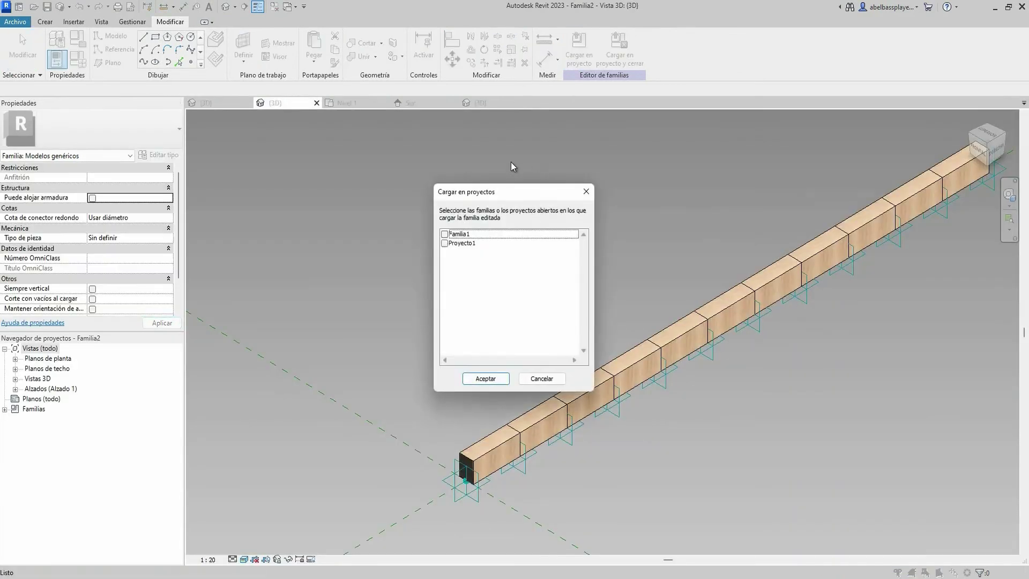
left_click(446, 246)
left_click(490, 382)
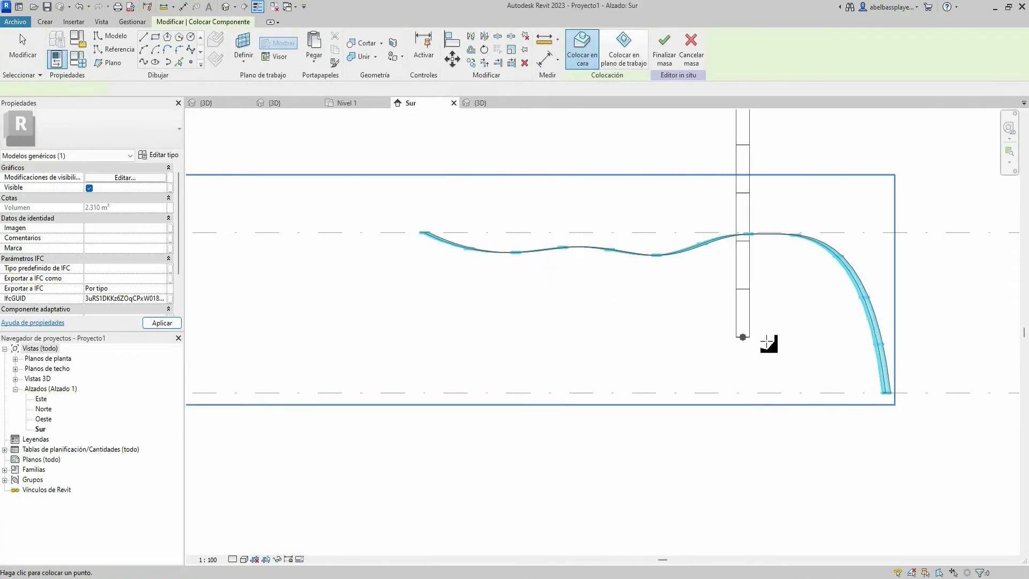
Step: In the {3D} view, place the beam between two nodes on the surface's lower edge
left_click(474, 103)
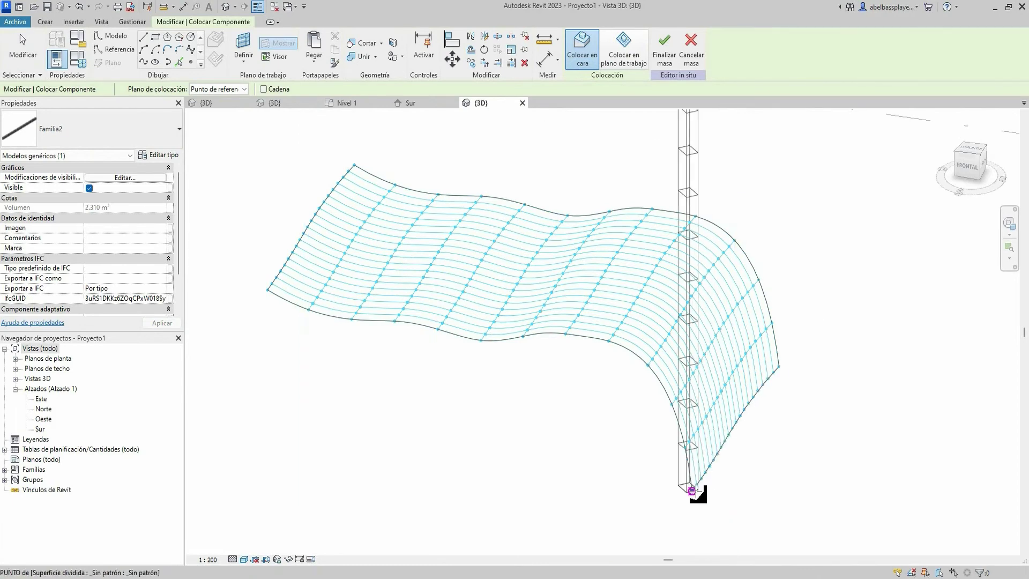
scroll(691, 485, "up", 3)
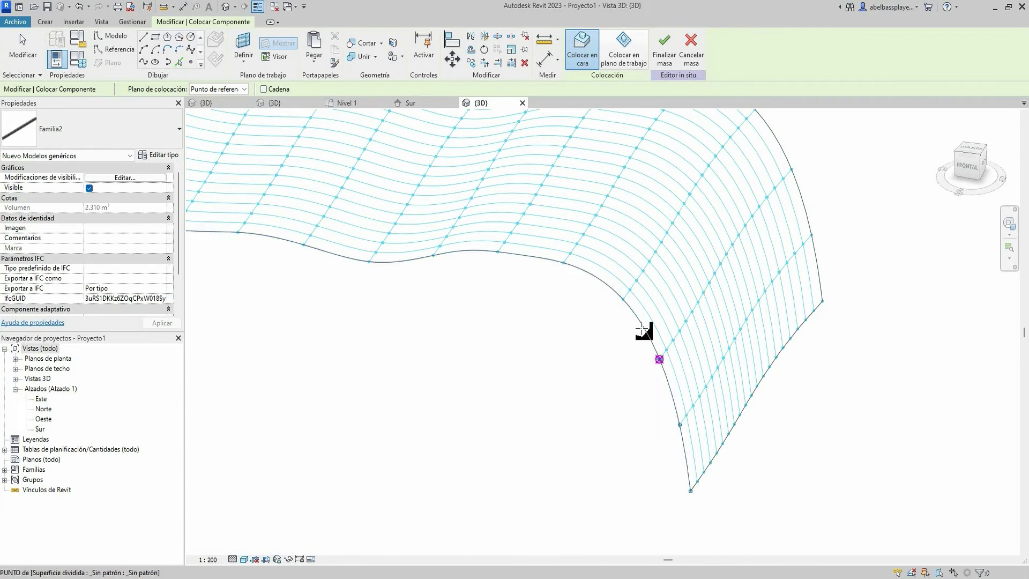
mouse_move(624, 299)
middle_mouse_down()
mouse_move(712, 285)
mouse_move(795, 300)
middle_mouse_up()
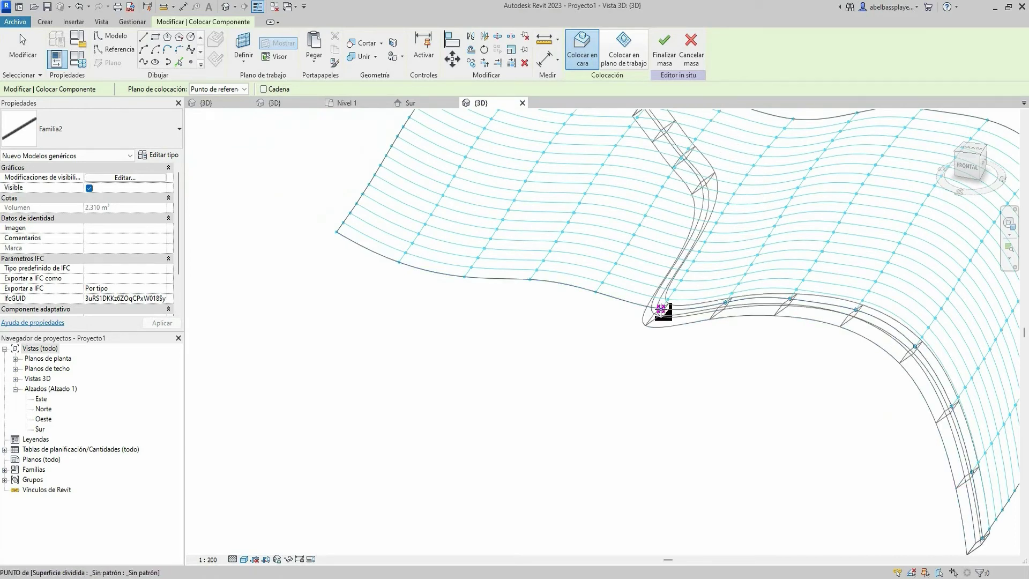
left_click(462, 274)
left_click(401, 262)
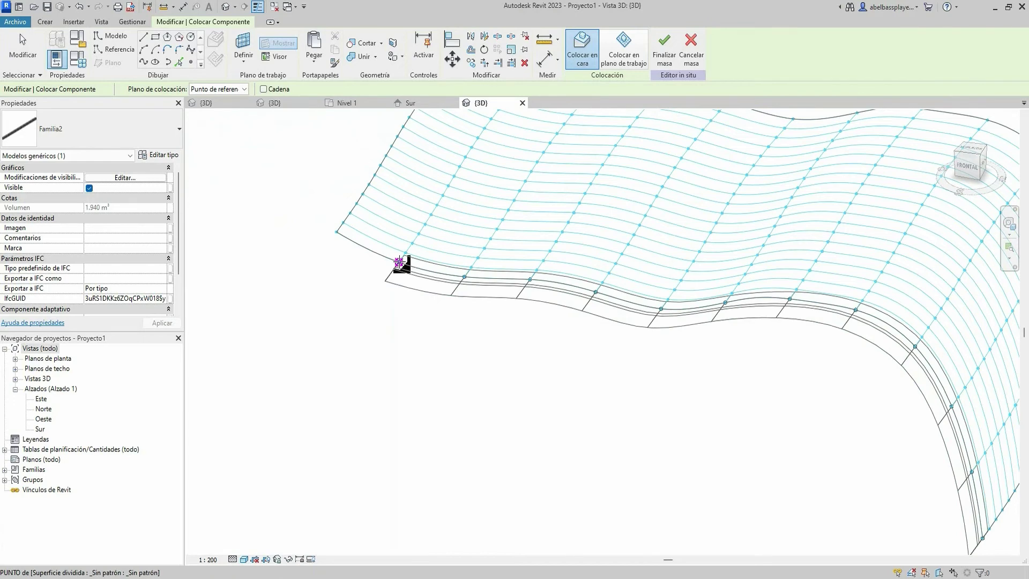
Step: Set the divided surface's V grid Número to 11, then select the Familia2 beam
key("Escape")
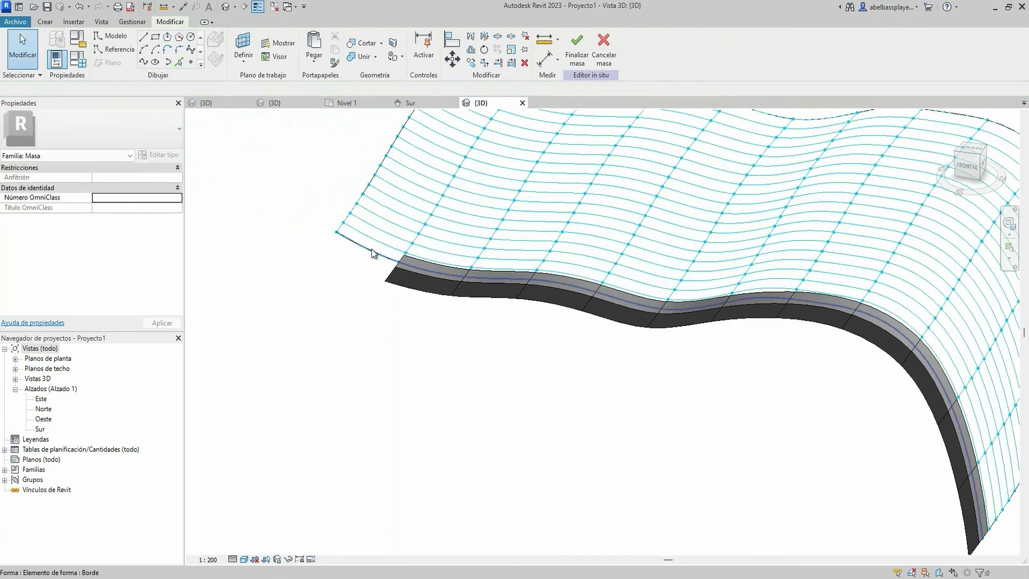
left_click(719, 321)
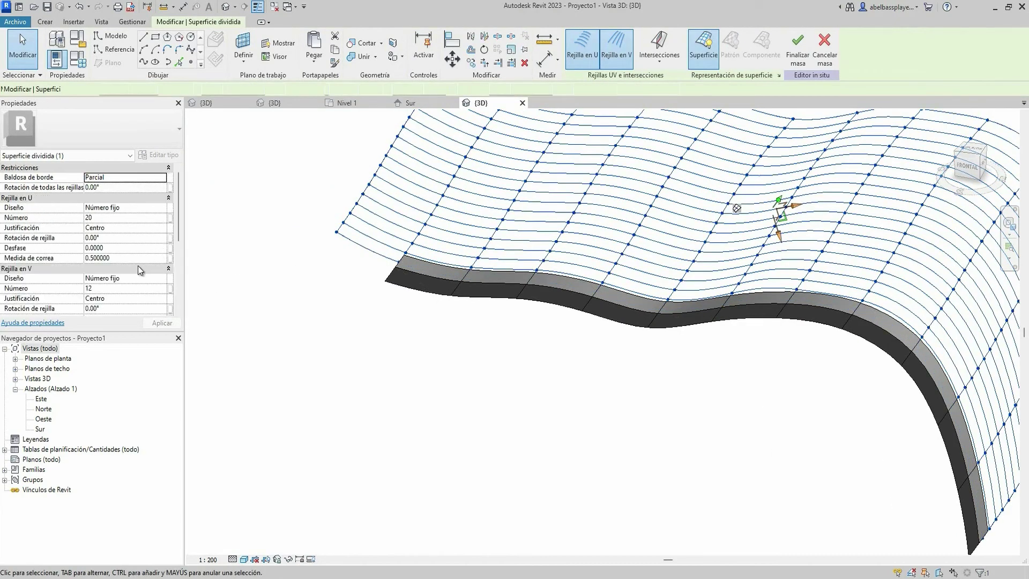
left_click(130, 288)
type("11")
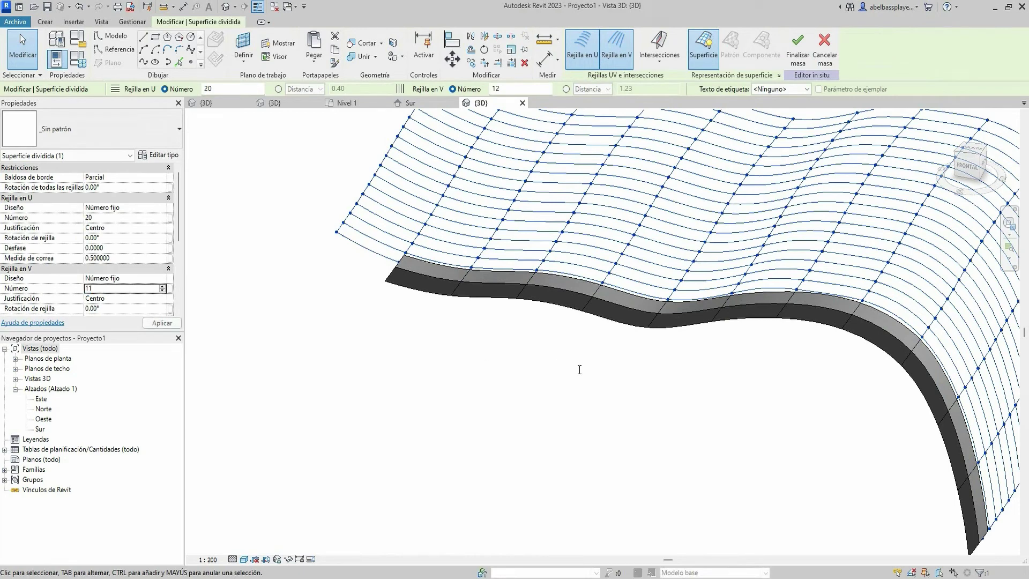
left_click(645, 323)
scroll(530, 307, "down", 3)
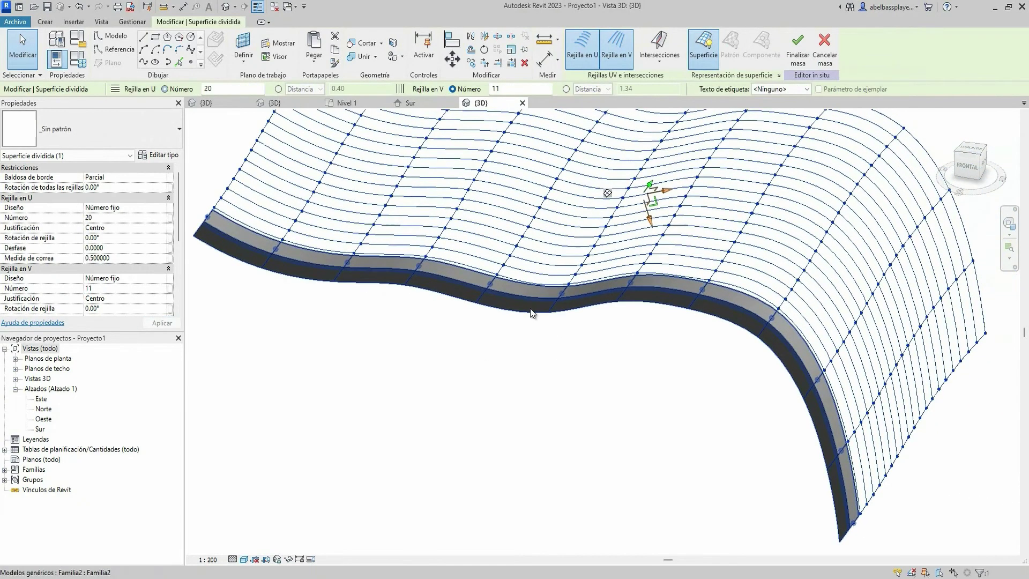
left_click(530, 308)
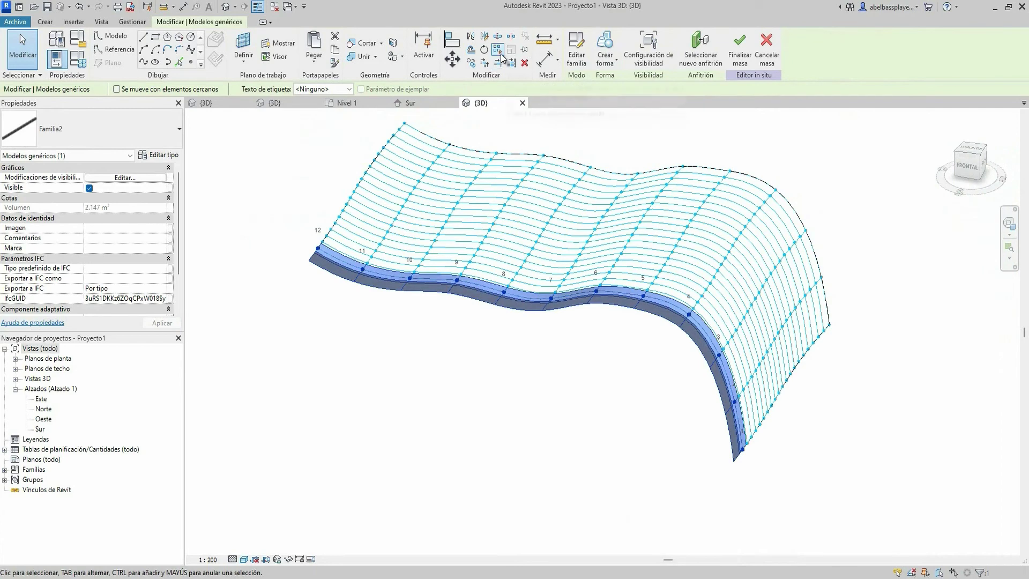
Step: Show the repeated Familia2 beams in Realista visual style and finish the in-place mass
key("Escape")
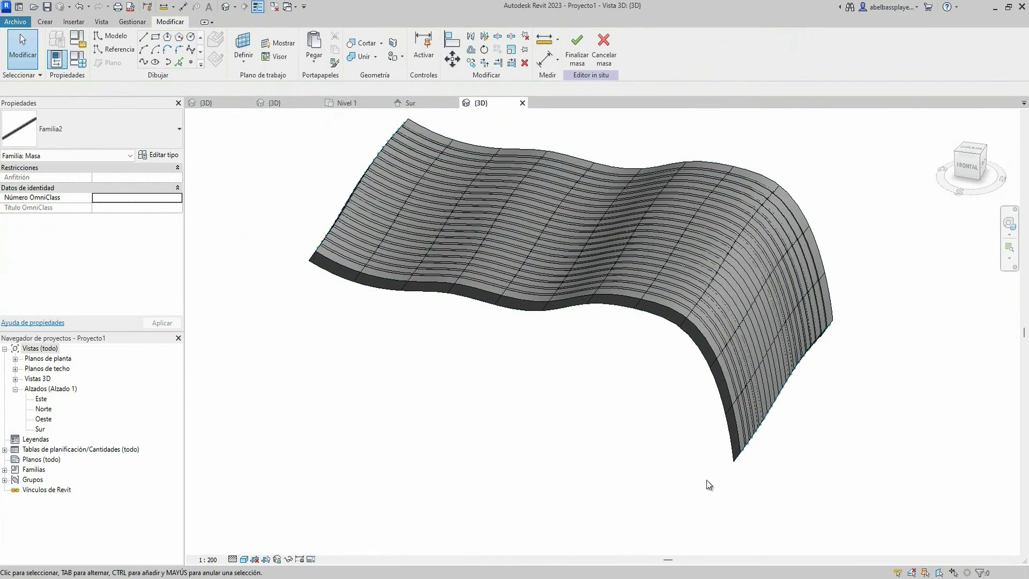
mouse_move(556, 423)
middle_mouse_down("shift")
mouse_move(677, 324)
mouse_move(636, 281)
mouse_move(654, 349)
mouse_move(589, 391)
middle_mouse_up("shift")
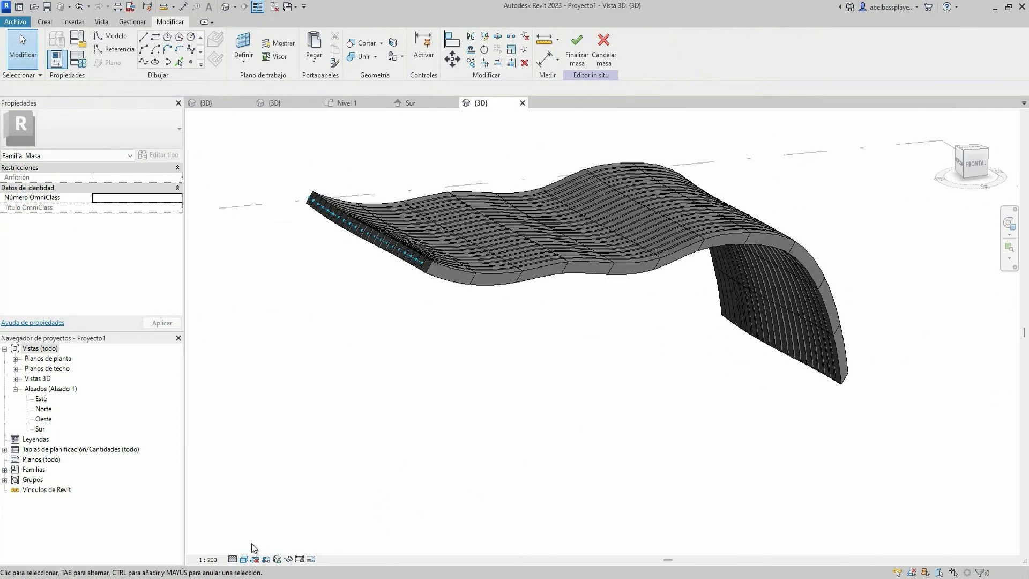
left_click(244, 560)
left_click(278, 548)
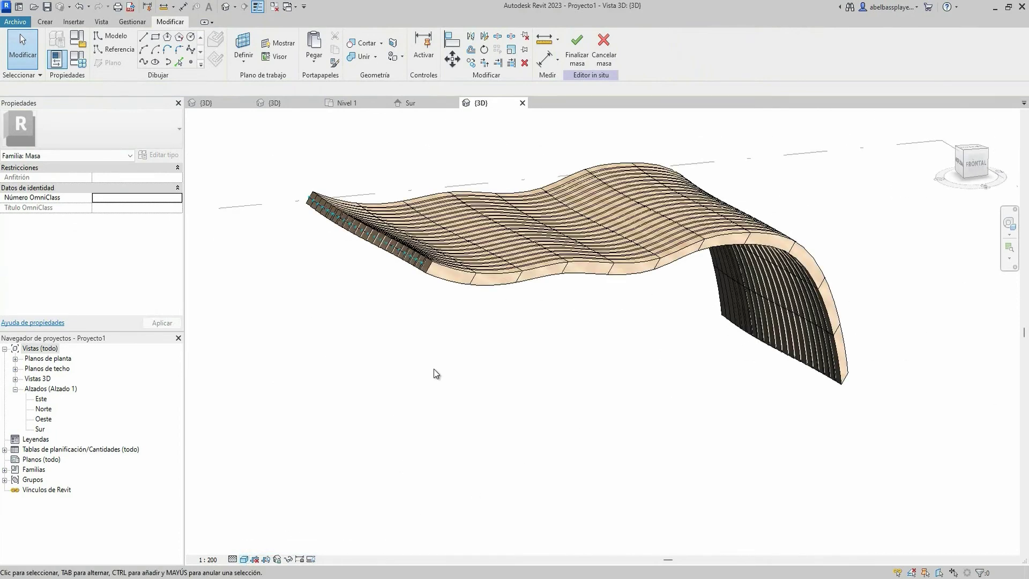
mouse_move(494, 372)
middle_mouse_down("shift")
mouse_move(437, 288)
mouse_move(536, 347)
mouse_move(805, 339)
mouse_move(813, 266)
mouse_move(514, 356)
mouse_move(503, 233)
middle_mouse_up("shift")
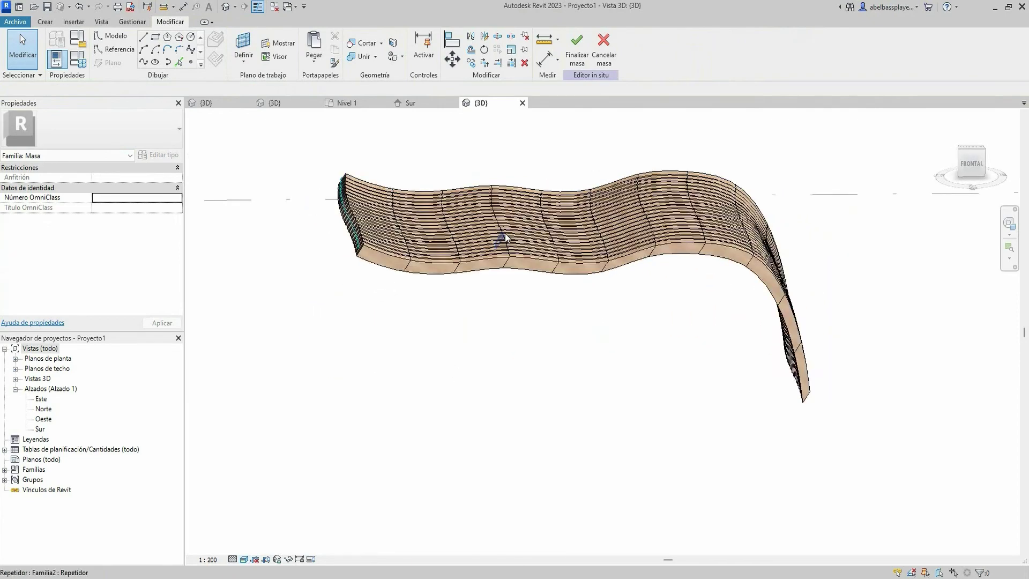
left_click(582, 43)
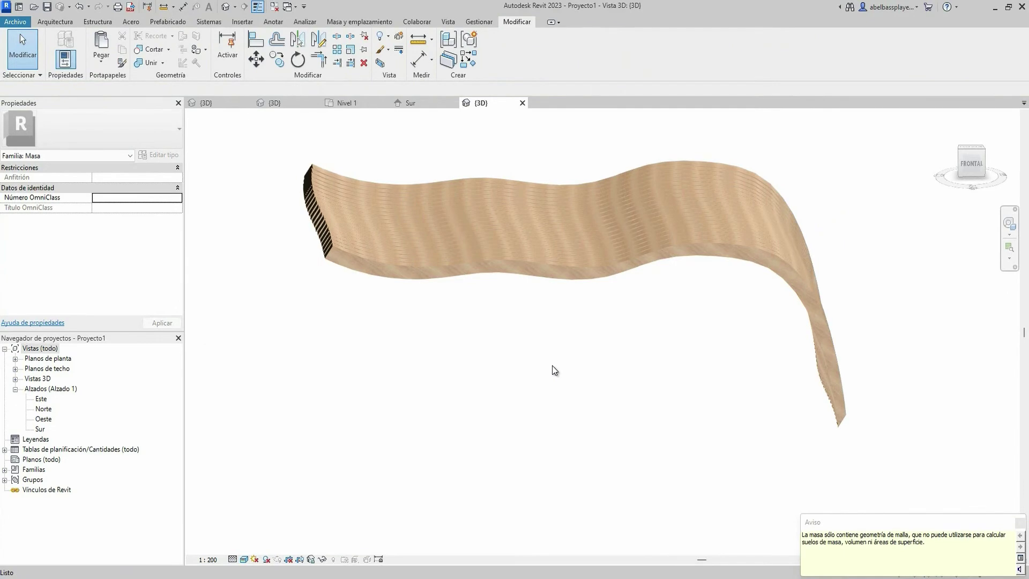
Step: Orbit and zoom around the finished wooden canopy, then clear the selection
mouse_move(644, 355)
middle_mouse_down("shift")
mouse_move(686, 307)
mouse_move(667, 371)
middle_mouse_up("shift")
scroll(635, 394, "up", 3)
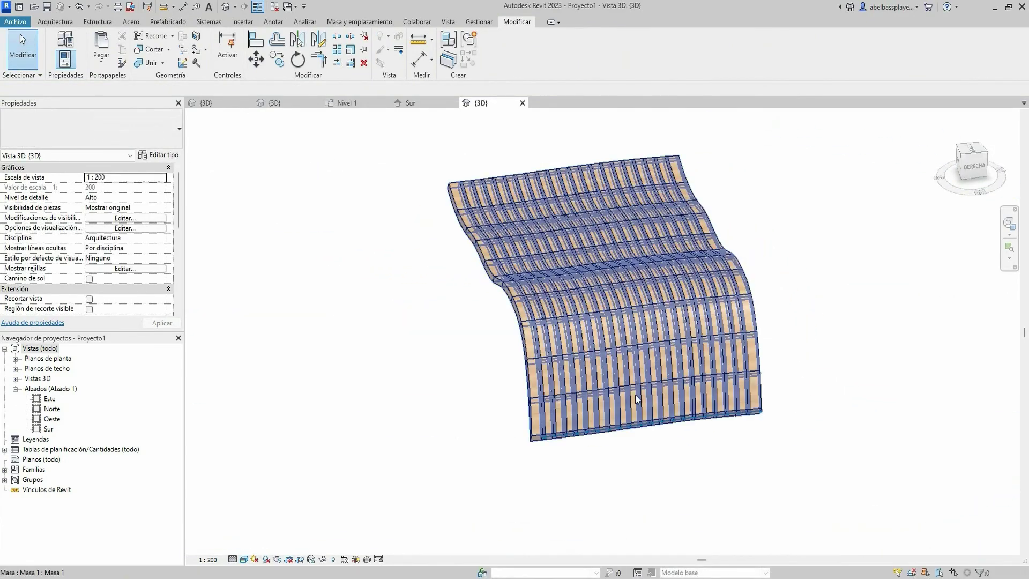
scroll(535, 487, "up", 2)
scroll(530, 421, "up", 3)
scroll(530, 420, "down", 5)
left_click(460, 431)
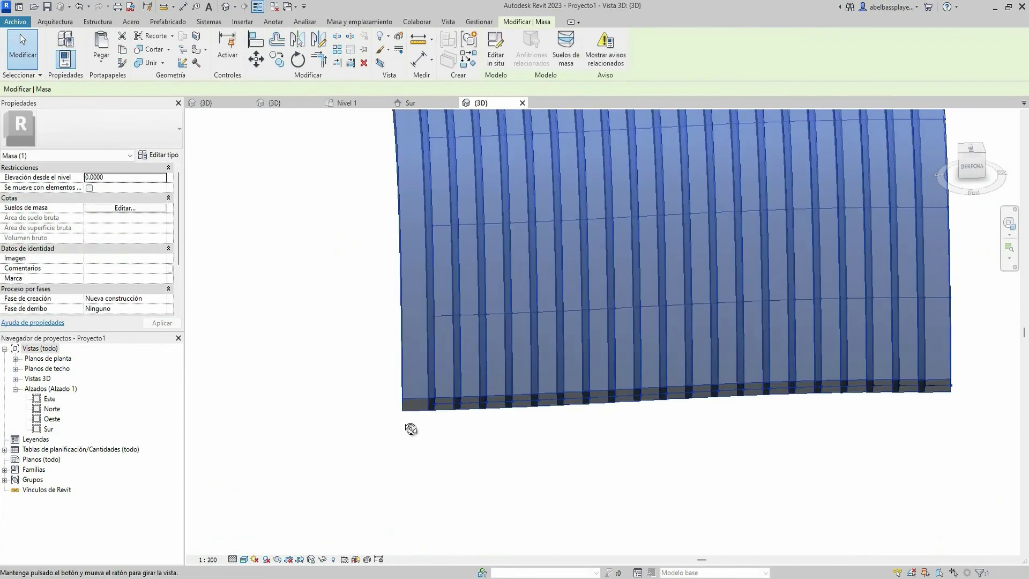
middle_click_drag(409, 428, 735, 355, "shift")
scroll(736, 354, "down", 5)
mouse_move(713, 517)
middle_mouse_down("shift")
mouse_move(693, 466)
mouse_move(685, 487)
middle_mouse_up("shift")
left_click(709, 477)
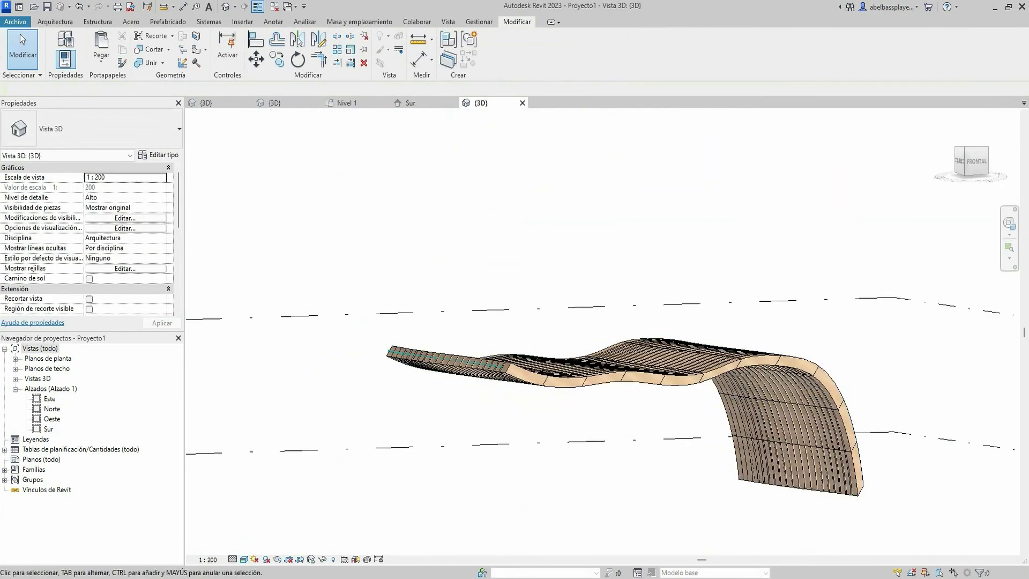
Step: Open the Nivel 1 plan, check the Sur elevation, then pan and zoom out on Nivel 1
left_click(361, 107)
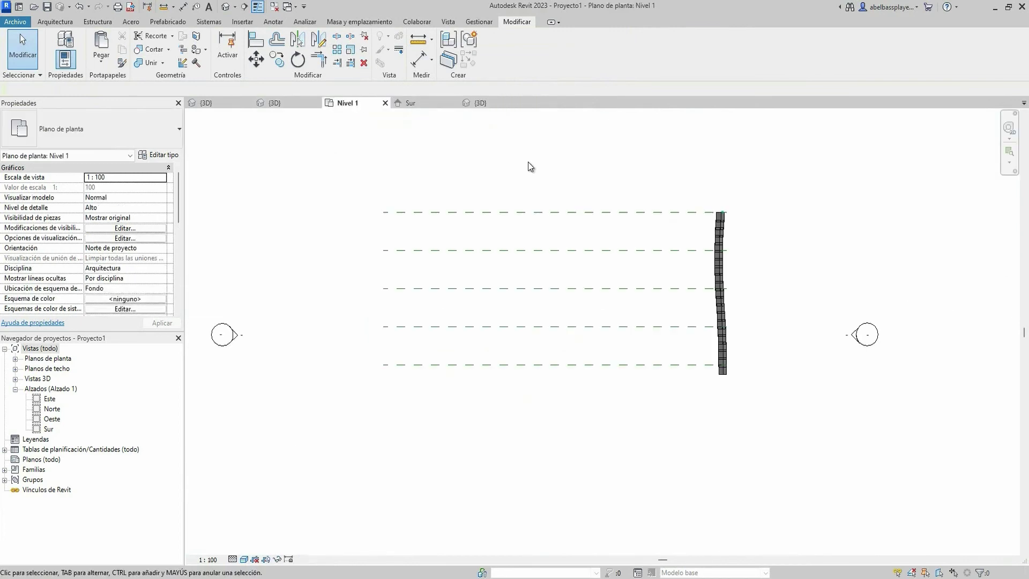
scroll(700, 272, "up", 2)
scroll(700, 272, "up", 2)
left_click(403, 105)
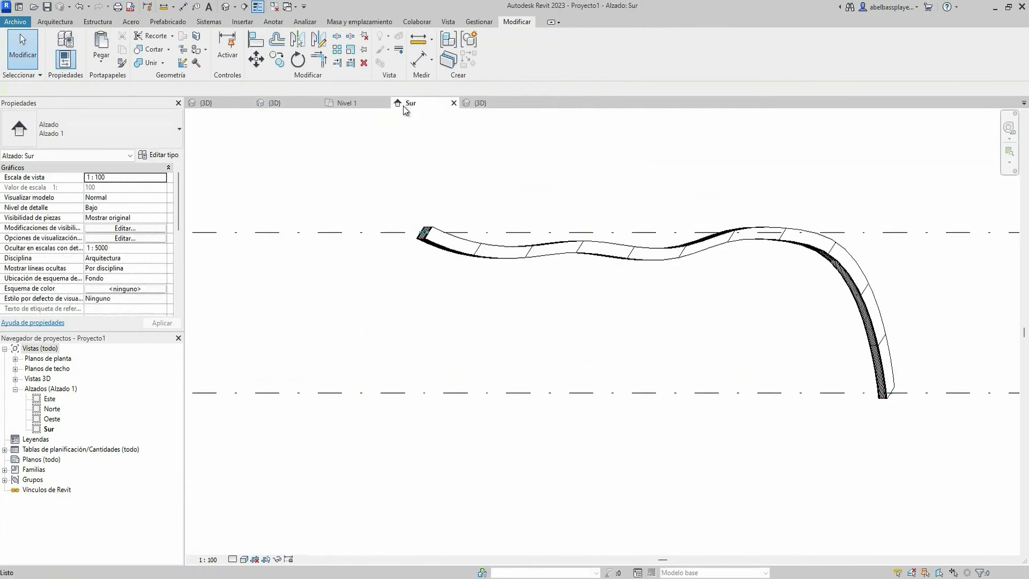
left_click(356, 102)
middle_click_drag(810, 377, 616, 351)
scroll(612, 351, "down", 2)
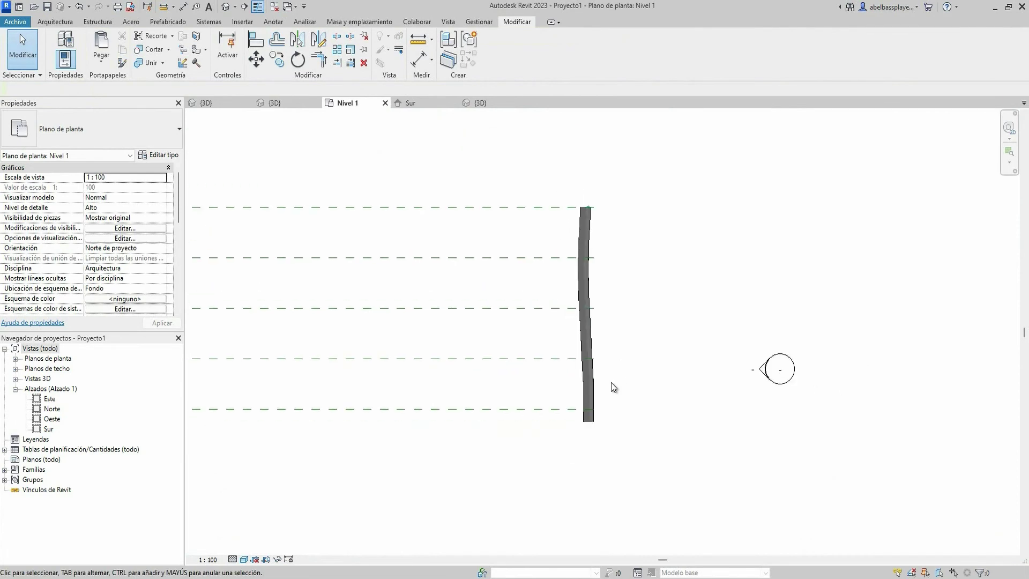
scroll(534, 421, "down", 1)
Step: Place a perspective camera on Nivel 1 aimed at the canopy, creating Vista 3D 1
left_click(449, 21)
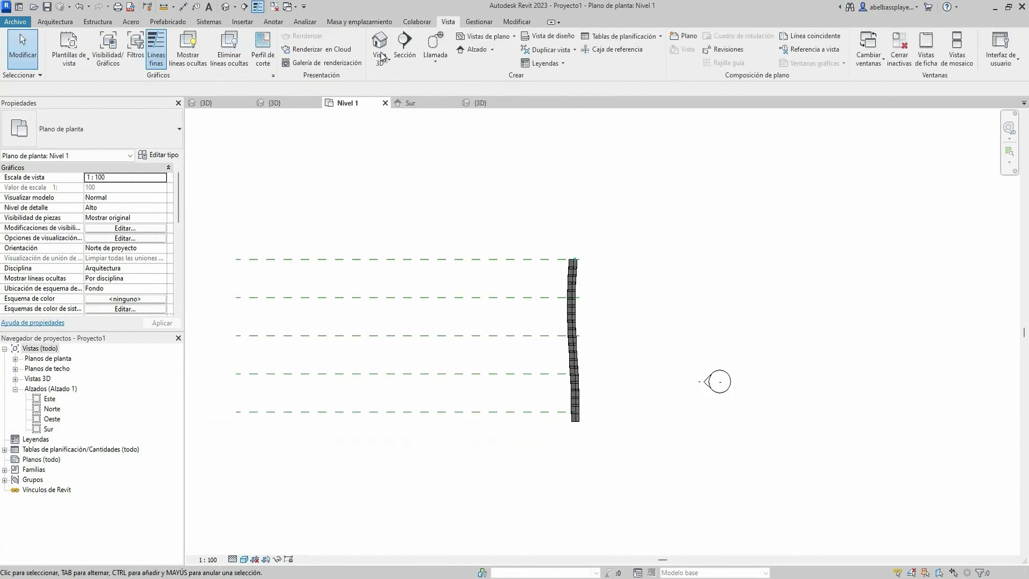
left_click(382, 59)
left_click(397, 104)
left_click(464, 314)
left_click(746, 314)
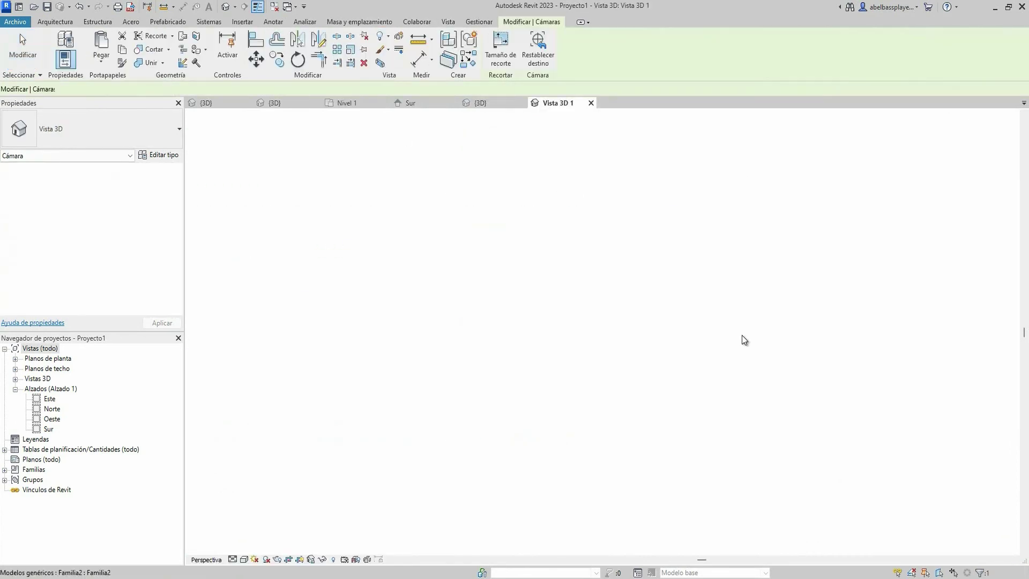
left_click_drag(344, 332, 240, 332)
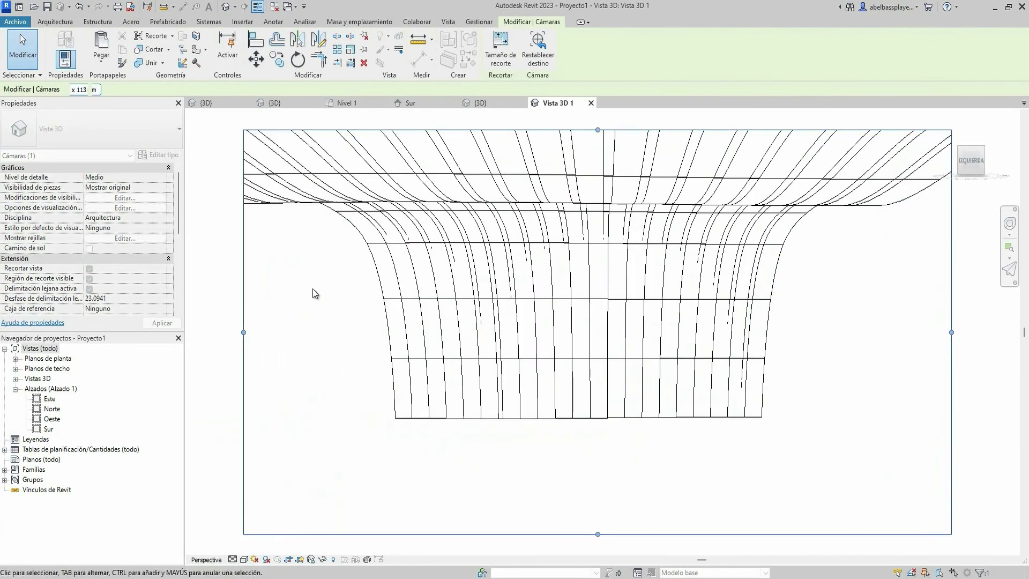
Step: Move the camera toward the bottom-left of Nivel 1, checking Vista 3D 1 after each move
left_click(346, 103)
left_click_drag(469, 315, 751, 524)
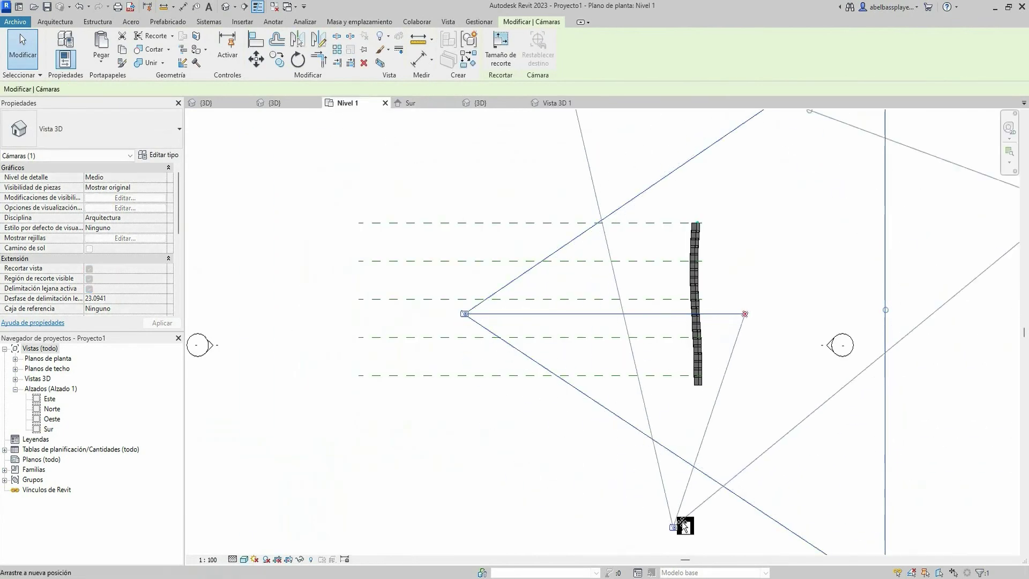
left_click(558, 103)
left_click(370, 103)
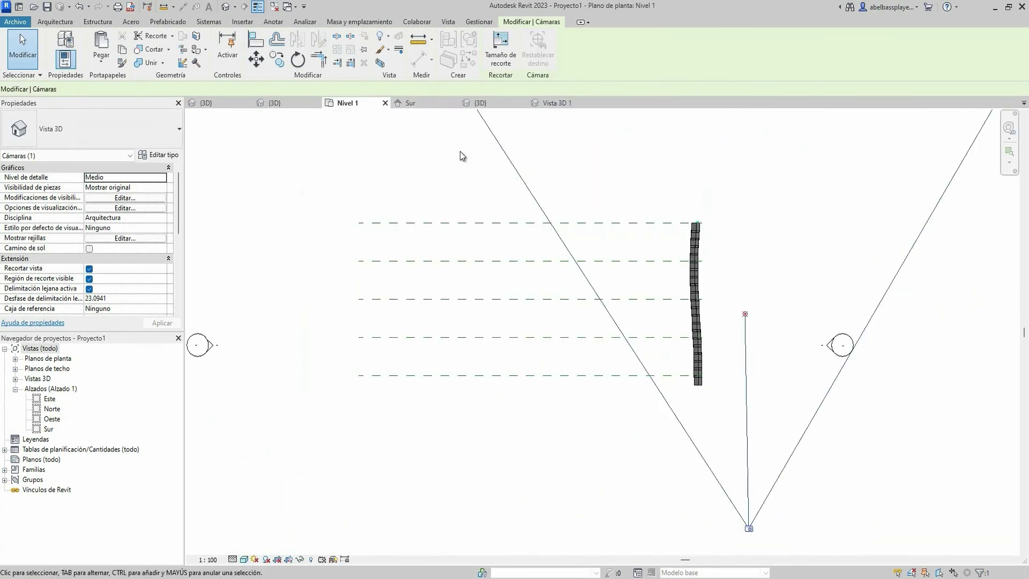
left_click_drag(747, 528, 678, 528)
left_click(552, 103)
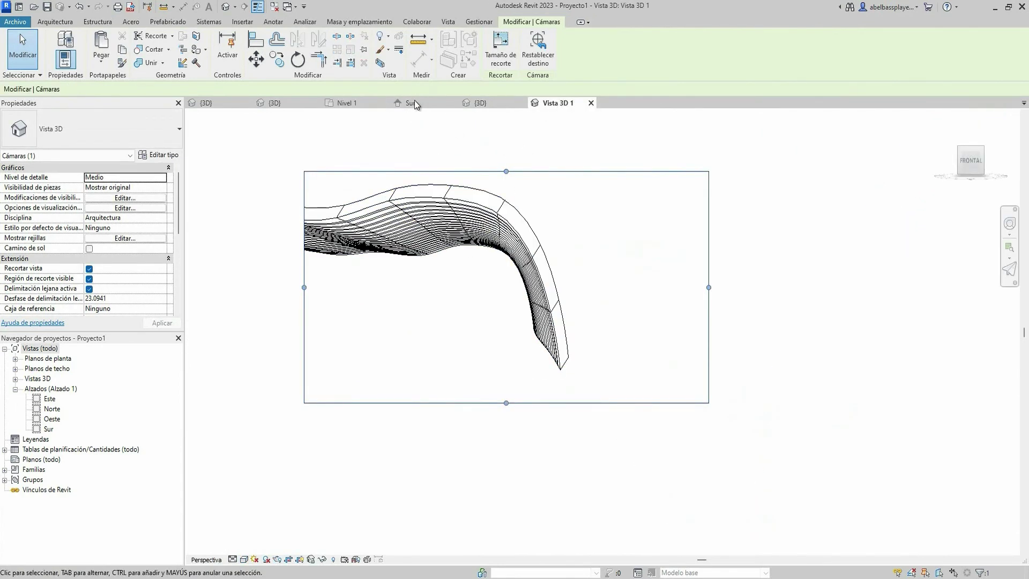
left_click(347, 103)
left_click_drag(676, 466, 568, 459)
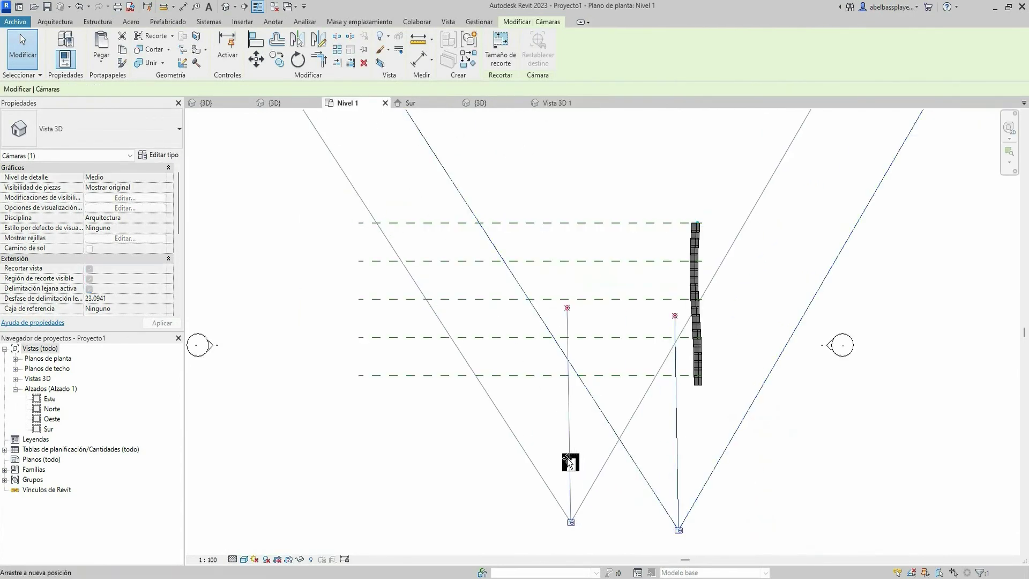
Step: Widen Vista 3D 1's crop region on both sides so the whole canopy fits
left_click(552, 103)
left_click_drag(754, 287, 865, 287)
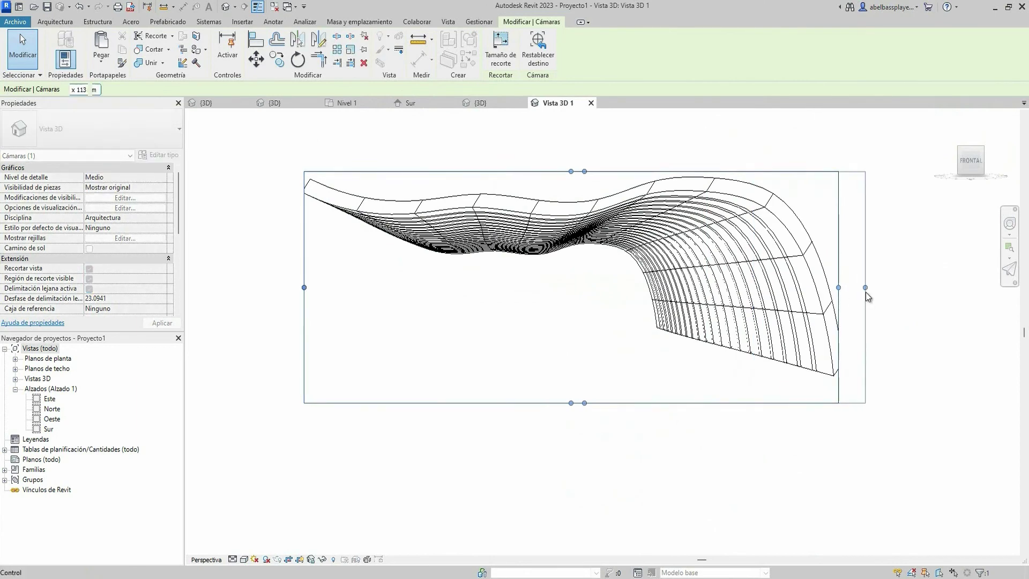
left_click_drag(304, 287, 267, 287)
Step: Give Vista 3D 1 Realista style, cast shadows and a Degradado sky background
left_click(244, 560)
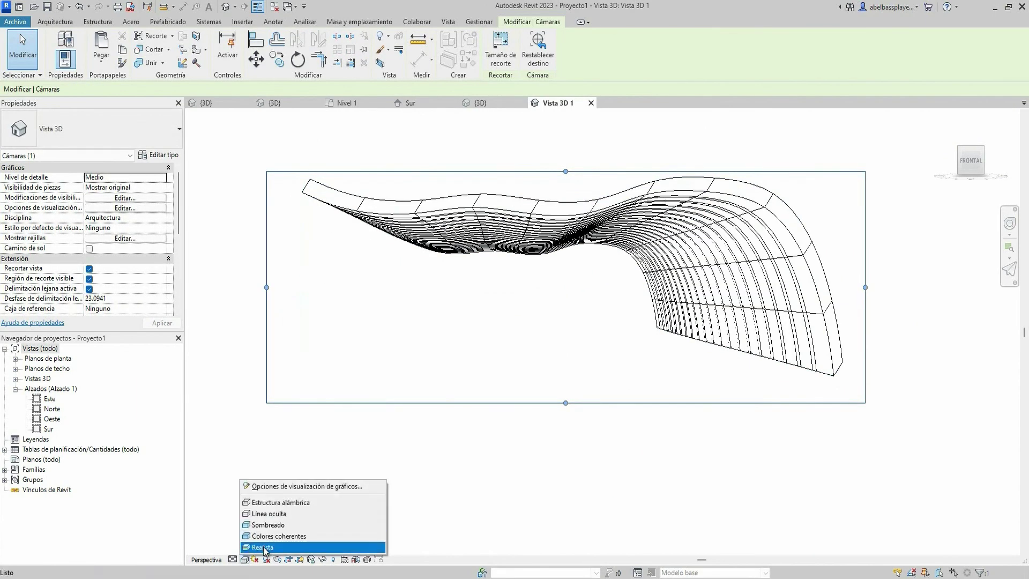
left_click(247, 559)
left_click(285, 482)
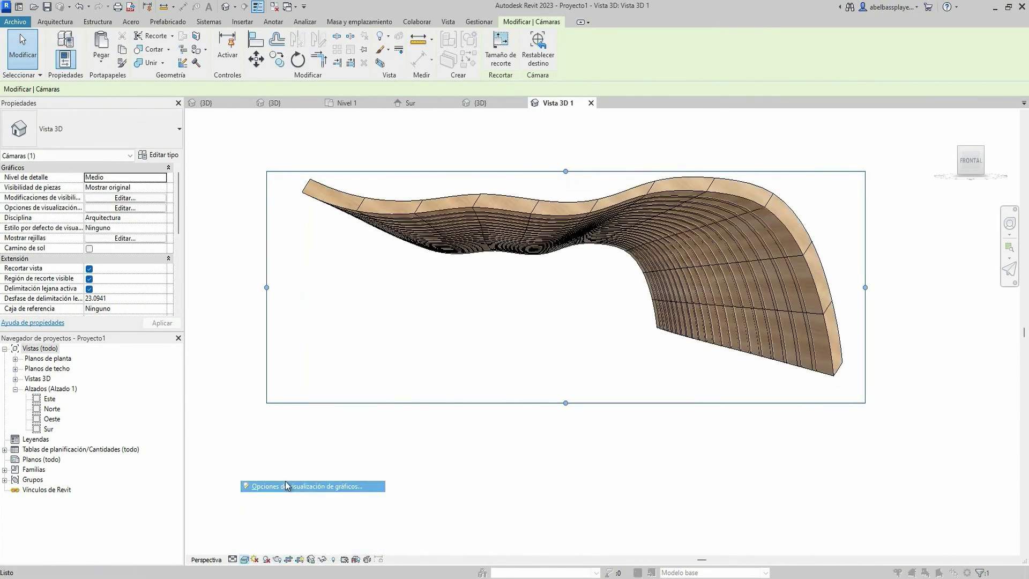
left_click(516, 201)
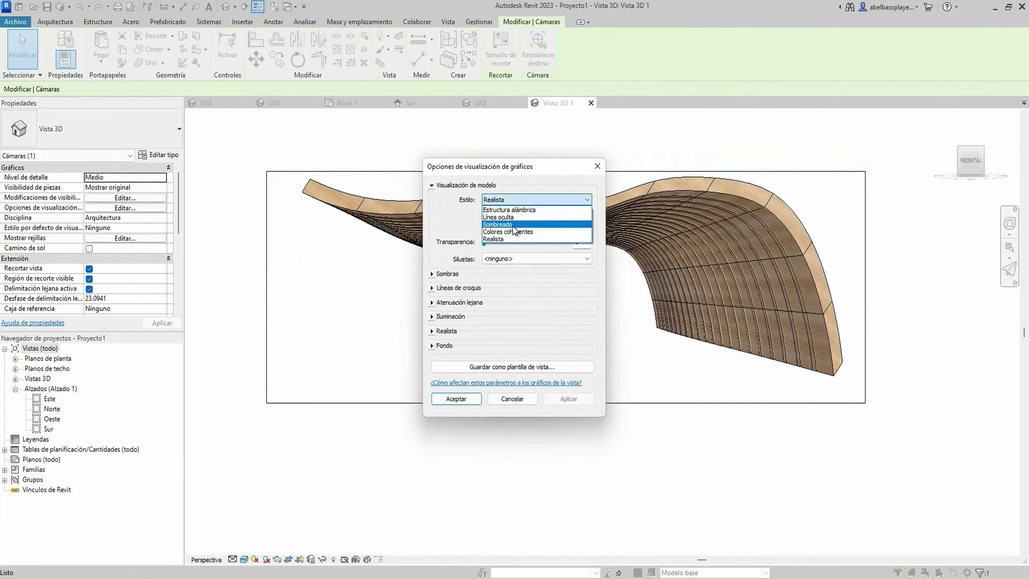
left_click(498, 224)
left_click(432, 274)
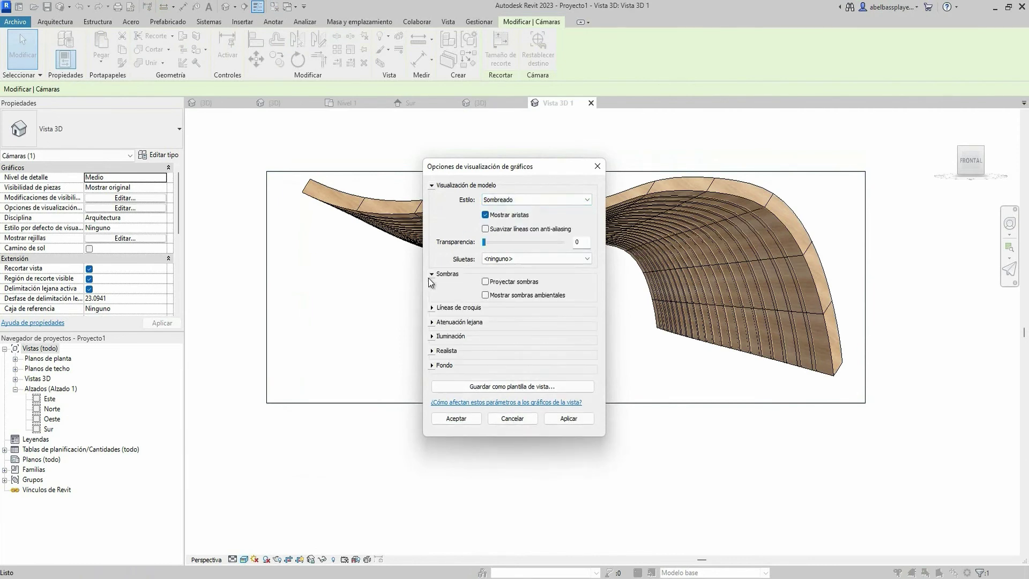
left_click(528, 199)
left_click(505, 239)
left_click(433, 366)
left_click(541, 381)
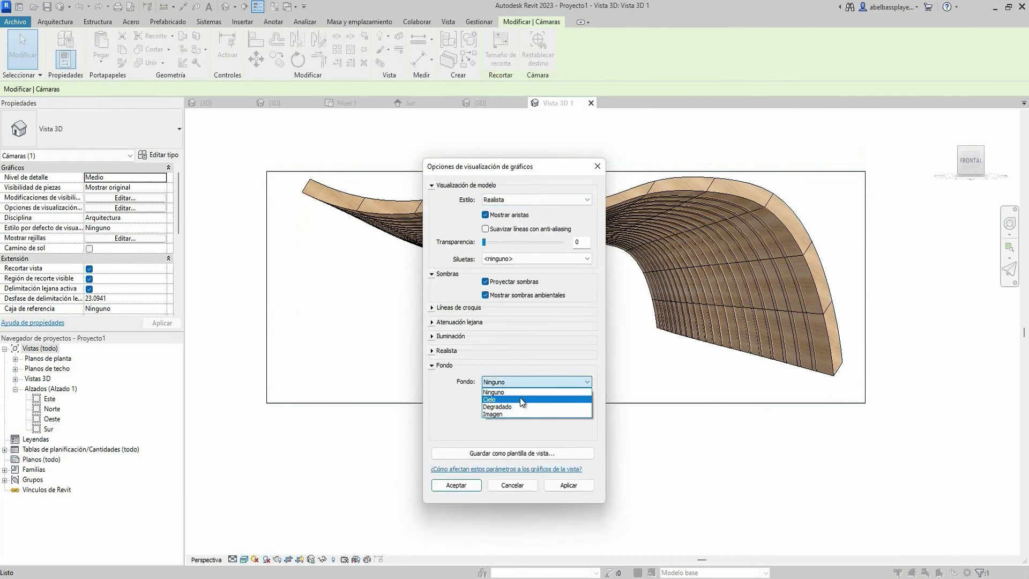
left_click(523, 407)
left_click(465, 485)
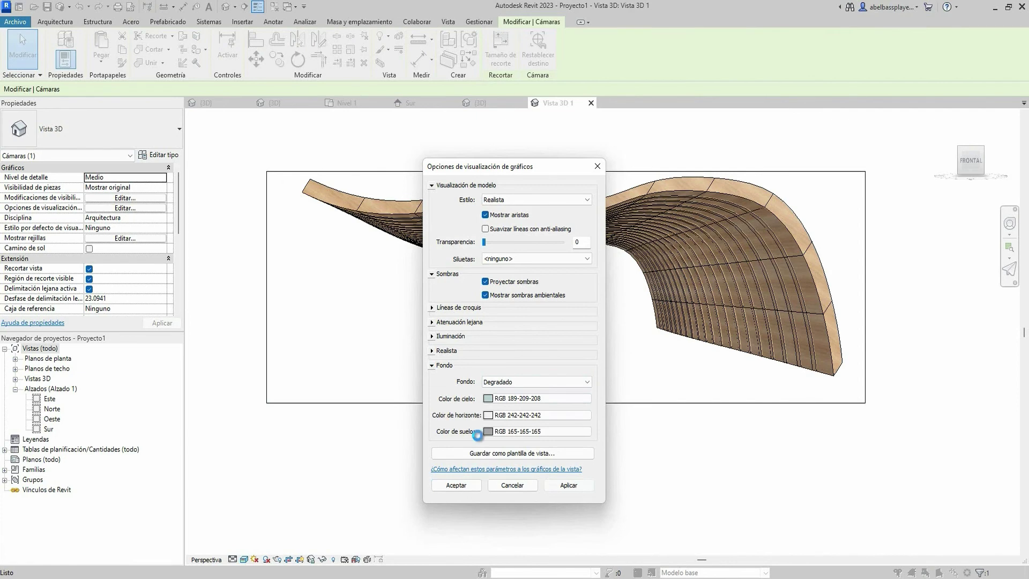
Step: Orbit Vista 3D 1 around the canopy's curved side, then switch to the {3D} view
scroll(635, 281, "up", 2)
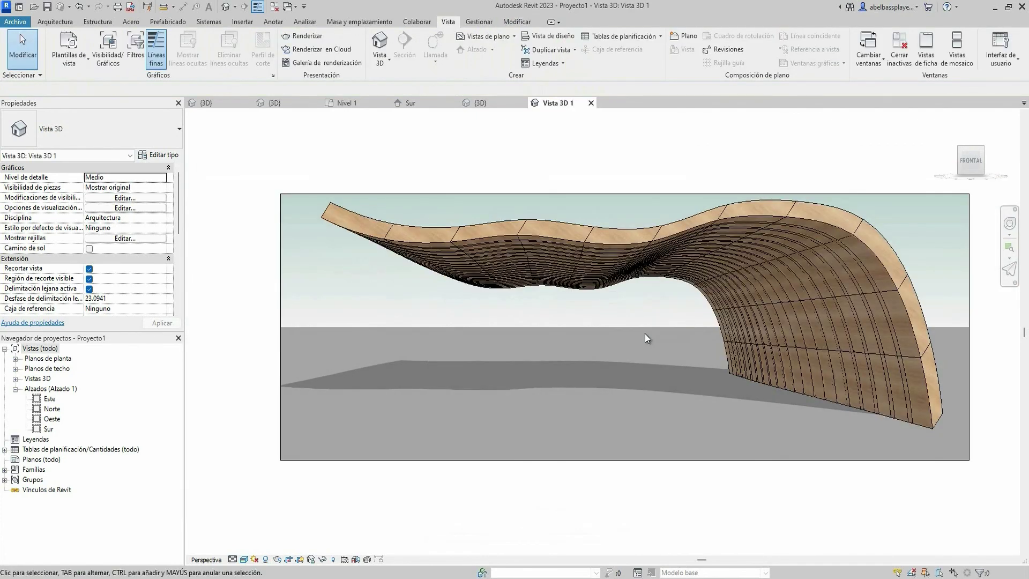
mouse_move(645, 333)
middle_mouse_down("shift")
mouse_move(678, 347)
mouse_move(705, 331)
mouse_move(828, 334)
middle_mouse_up("shift")
mouse_move(773, 363)
middle_mouse_down("shift")
mouse_move(972, 372)
mouse_move(754, 344)
middle_mouse_up("shift")
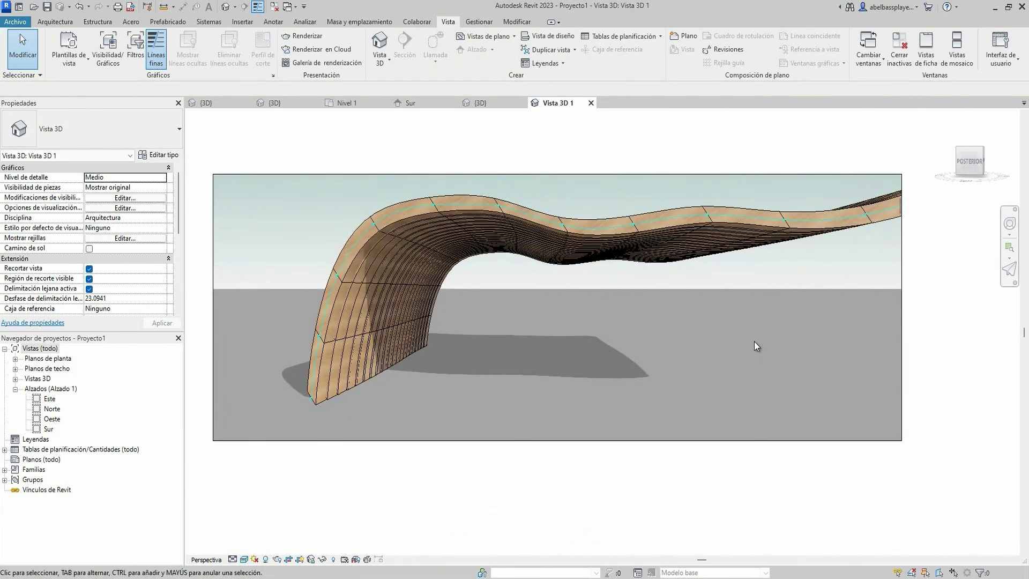
left_click(491, 101)
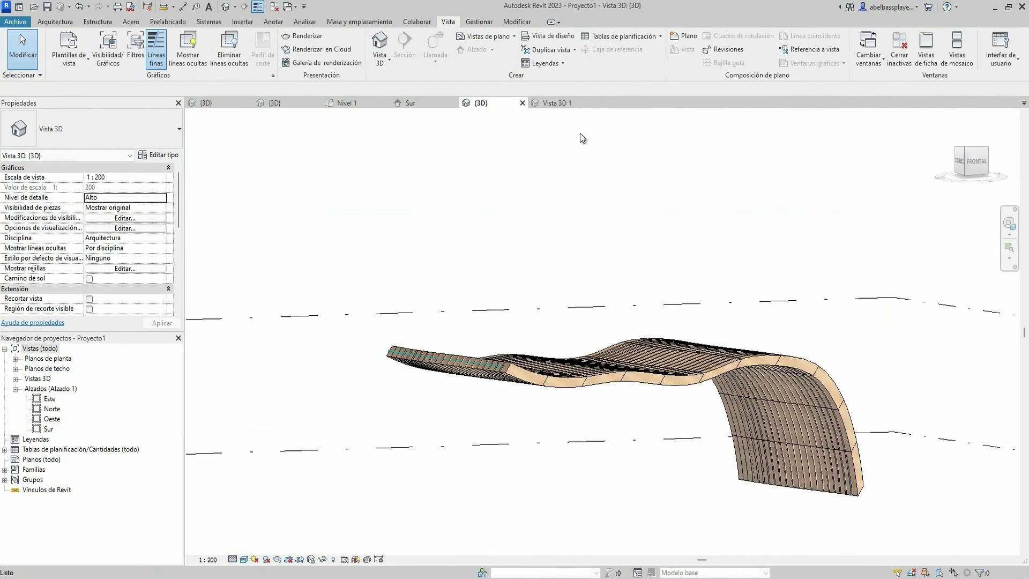
Step: Set the {3D} view to a Degradado sky background, Realista style and shadows, then orbit
left_click(256, 563)
left_click(290, 488)
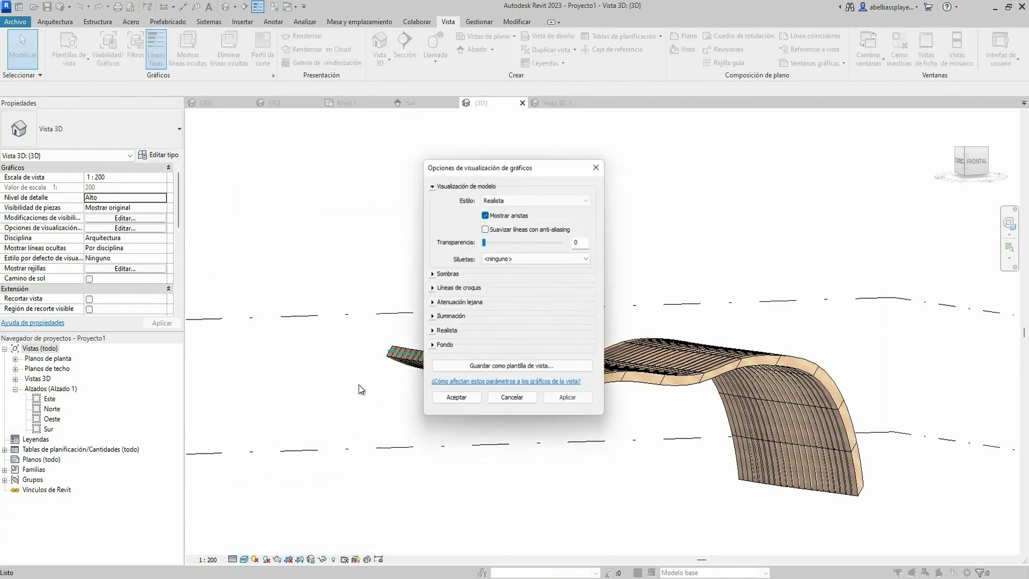
left_click(434, 345)
left_click(503, 362)
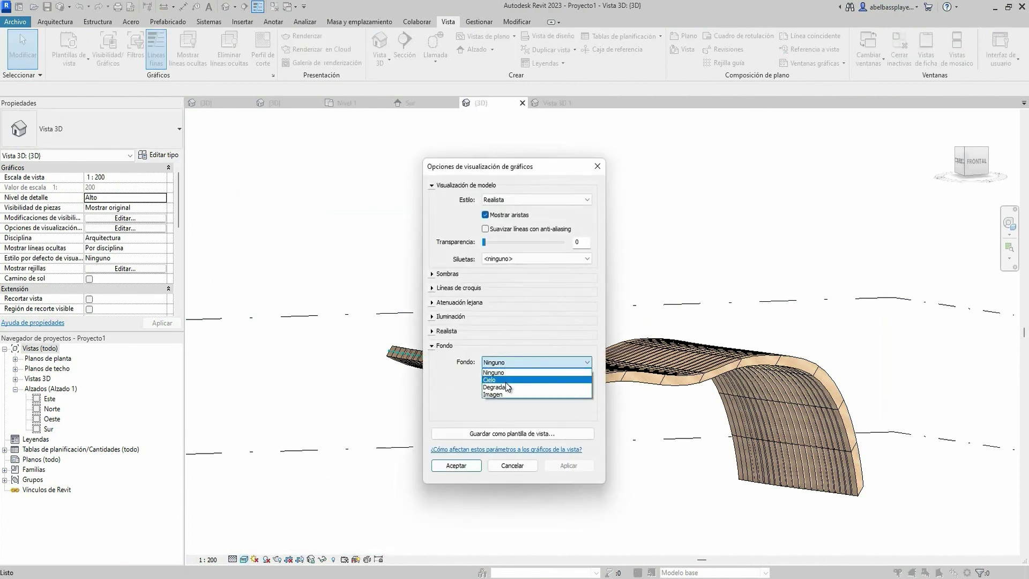
left_click(504, 387)
left_click(513, 201)
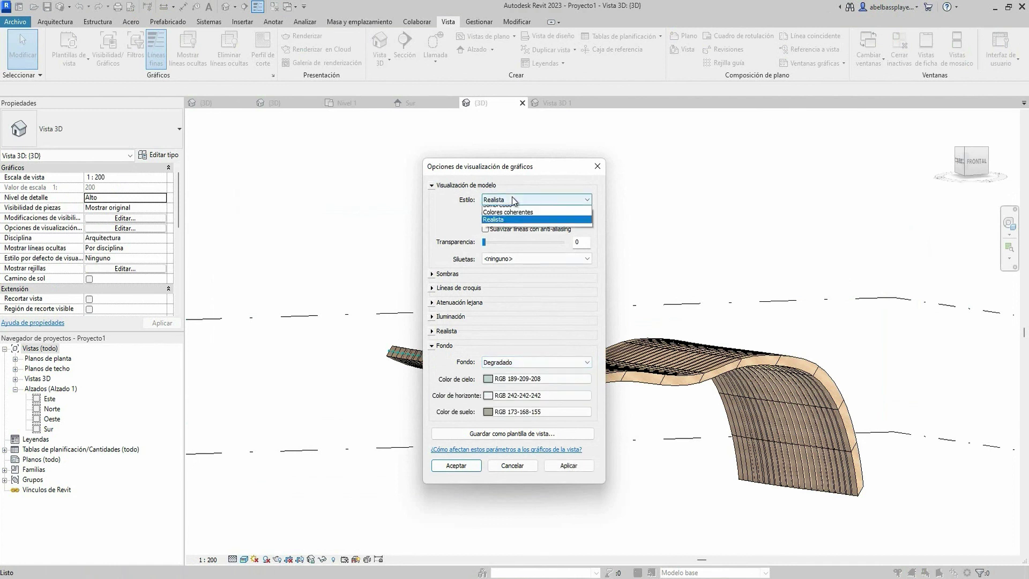
left_click(452, 255)
left_click(434, 274)
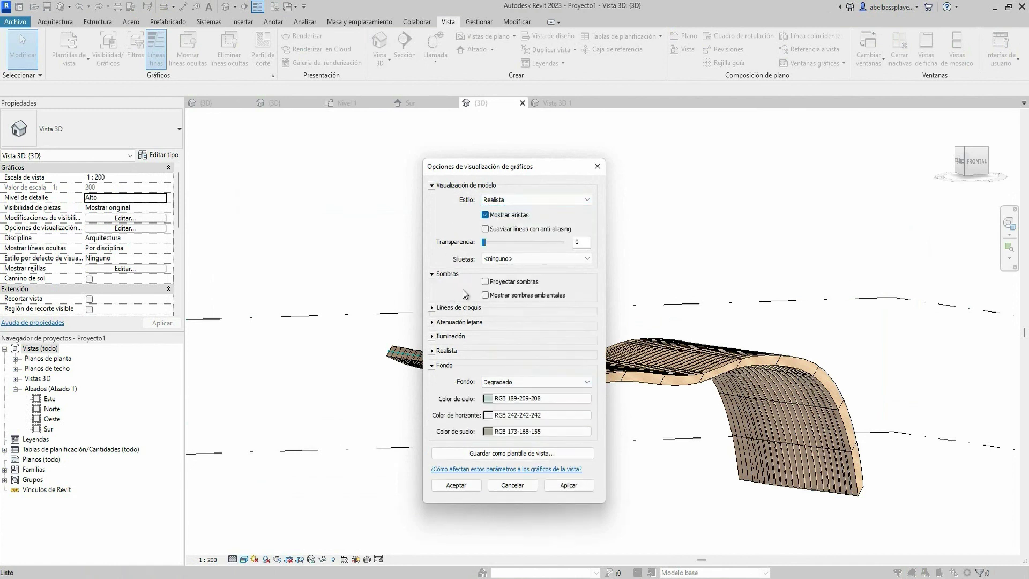
left_click(480, 486)
mouse_move(485, 421)
middle_mouse_down("shift")
mouse_move(616, 470)
mouse_move(883, 450)
mouse_move(626, 537)
mouse_move(541, 451)
mouse_move(519, 367)
mouse_move(952, 480)
mouse_move(482, 423)
middle_mouse_up("shift")
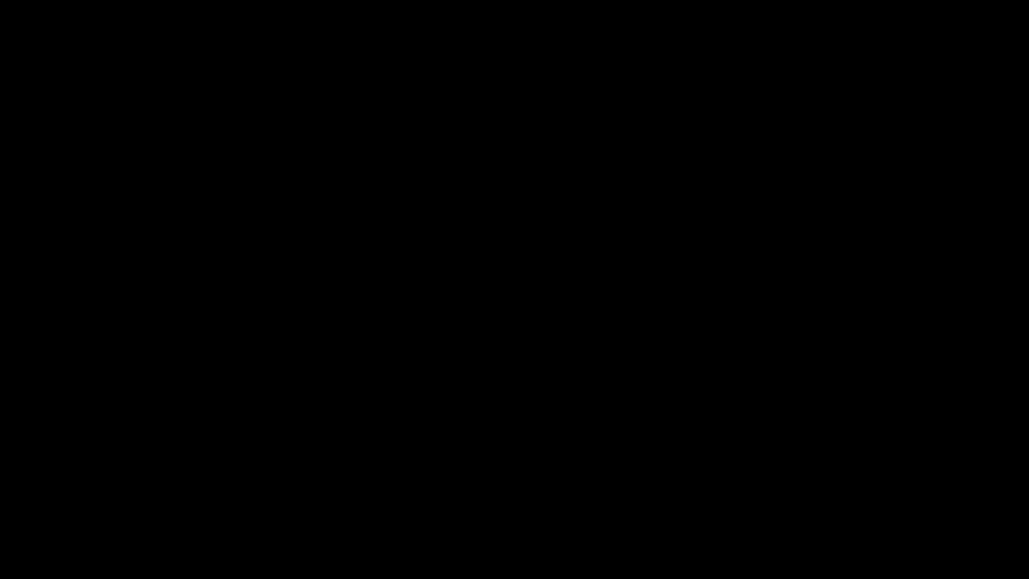